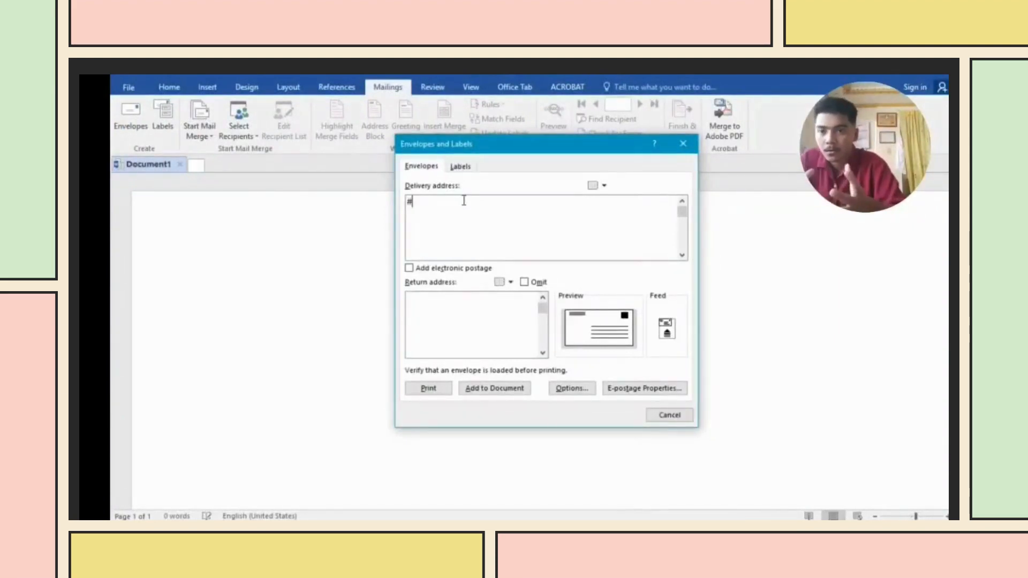
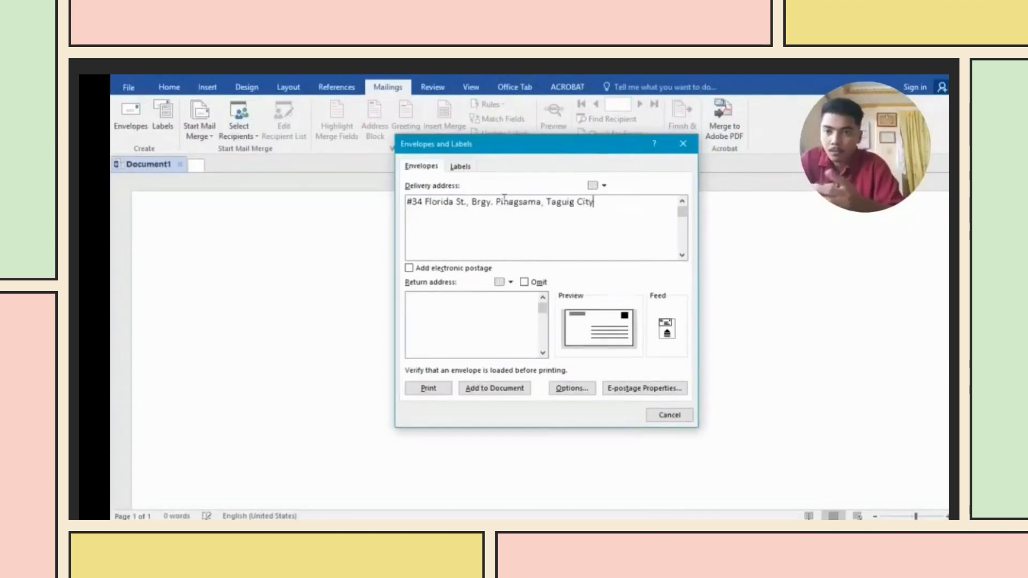
# - Enter the sender's street, Cubao district and city as the envelope's return address
pyautogui.click(441, 312)
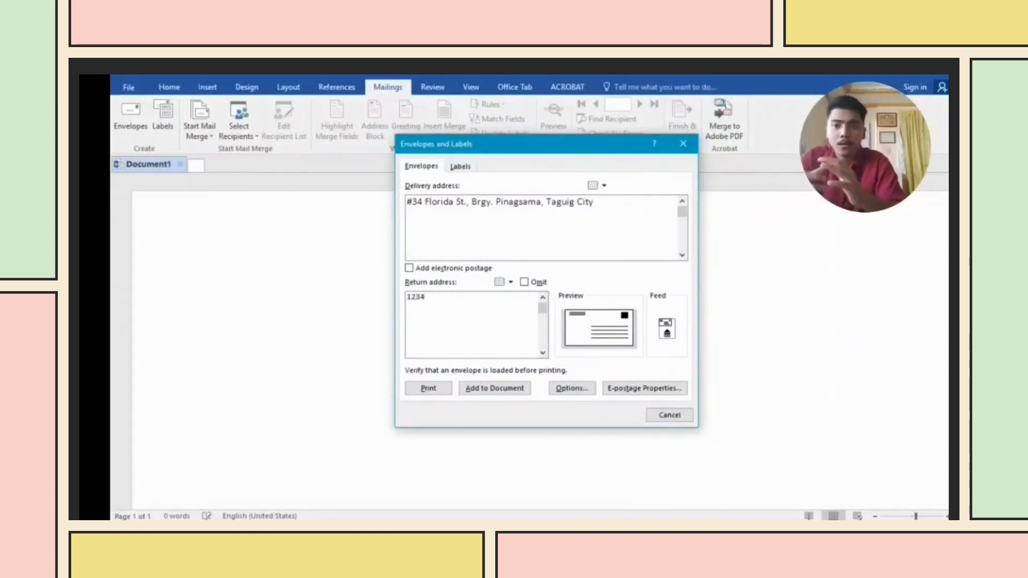
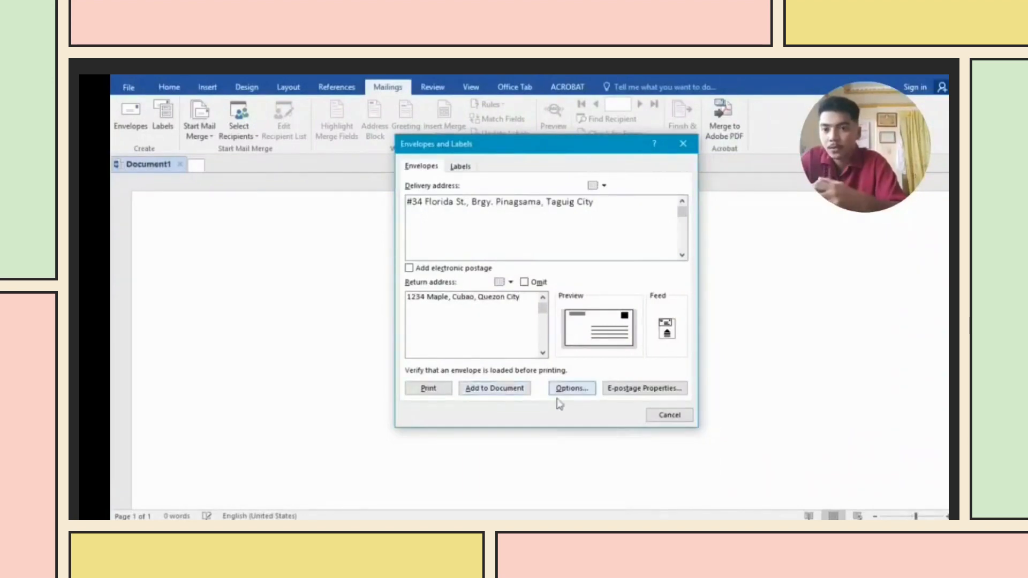
pyautogui.click(571, 388)
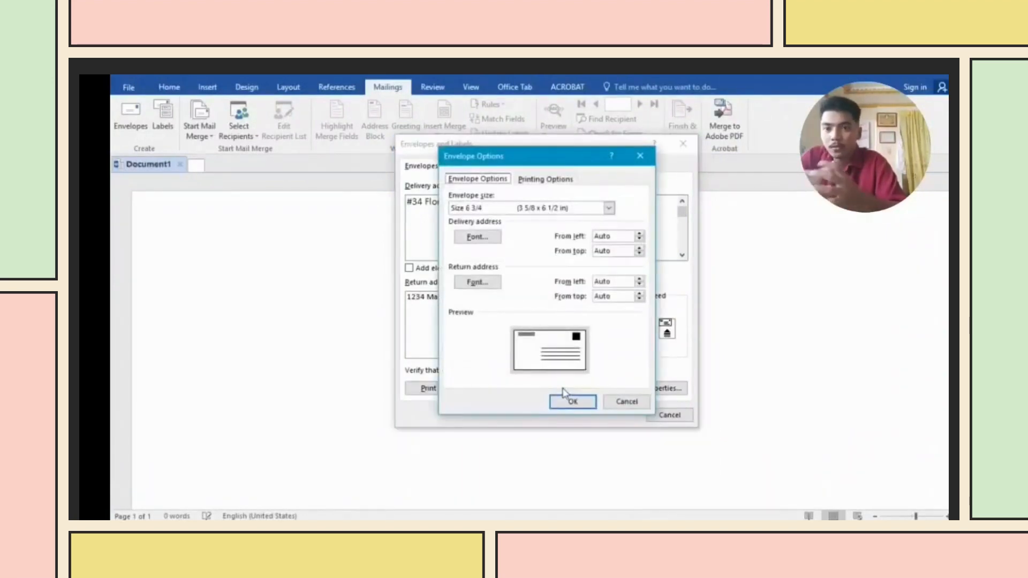
pyautogui.click(609, 208)
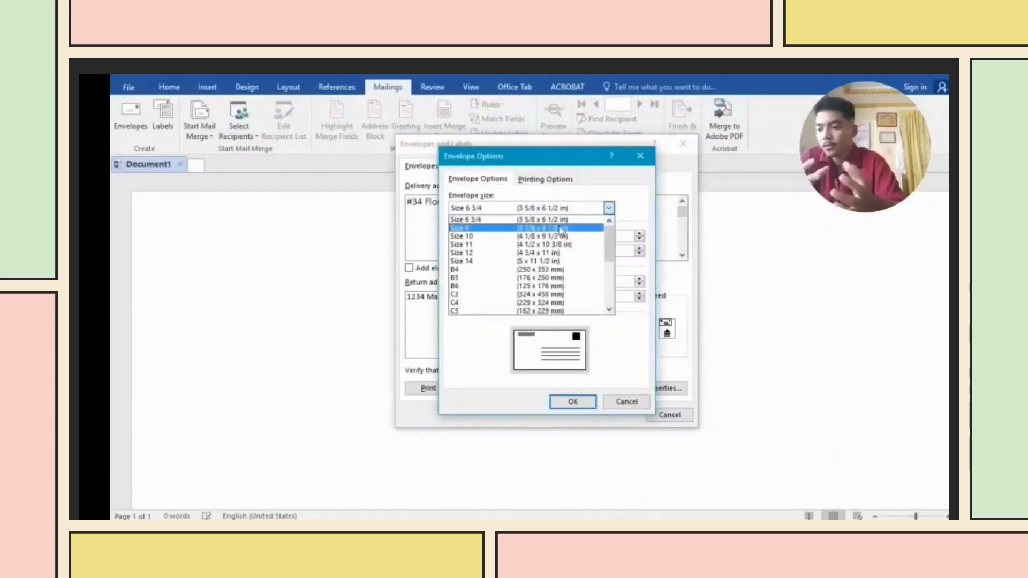
pyautogui.scroll(-2, 581, 276)
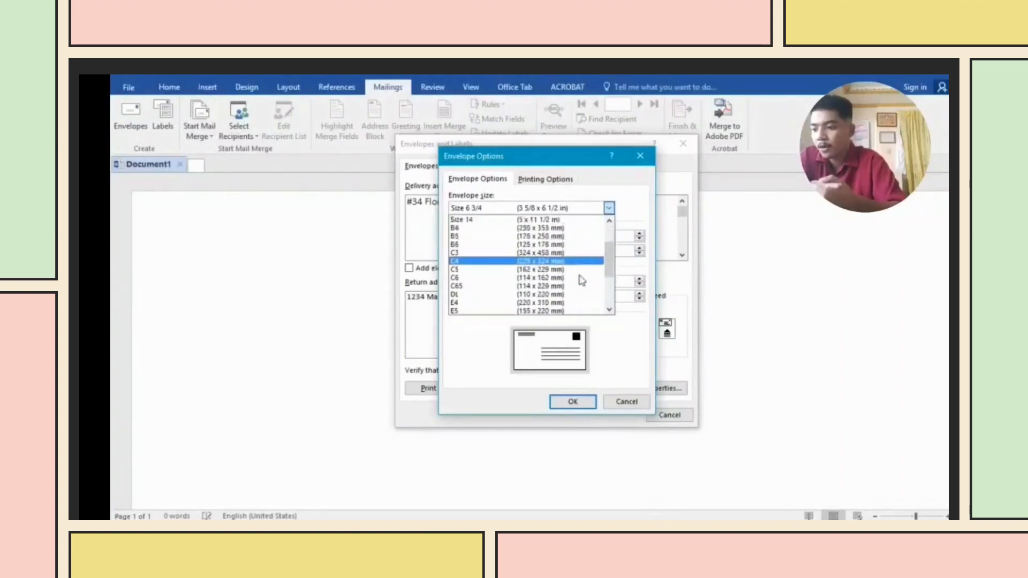
pyautogui.scroll(2, 581, 280)
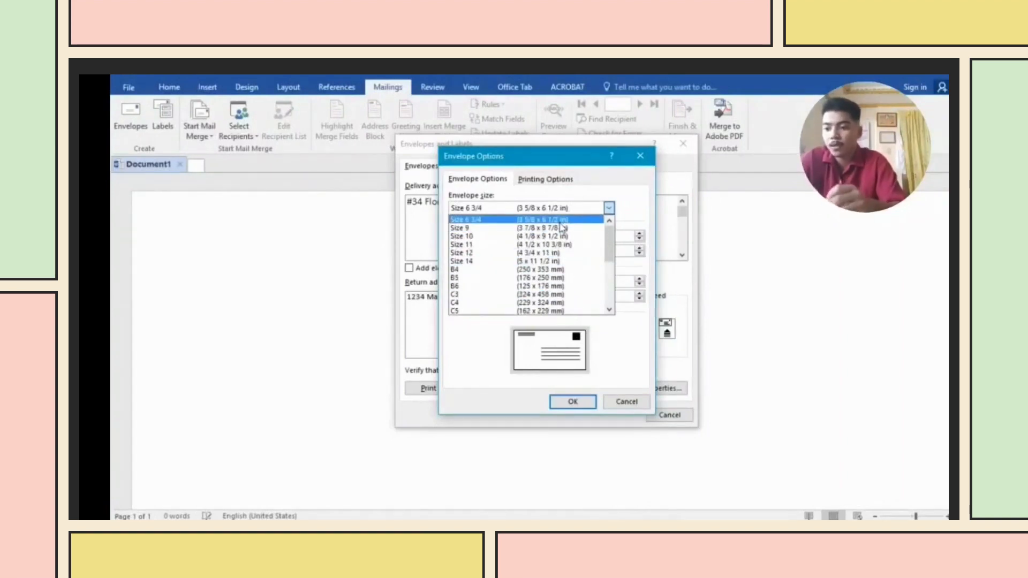
pyautogui.click(560, 221)
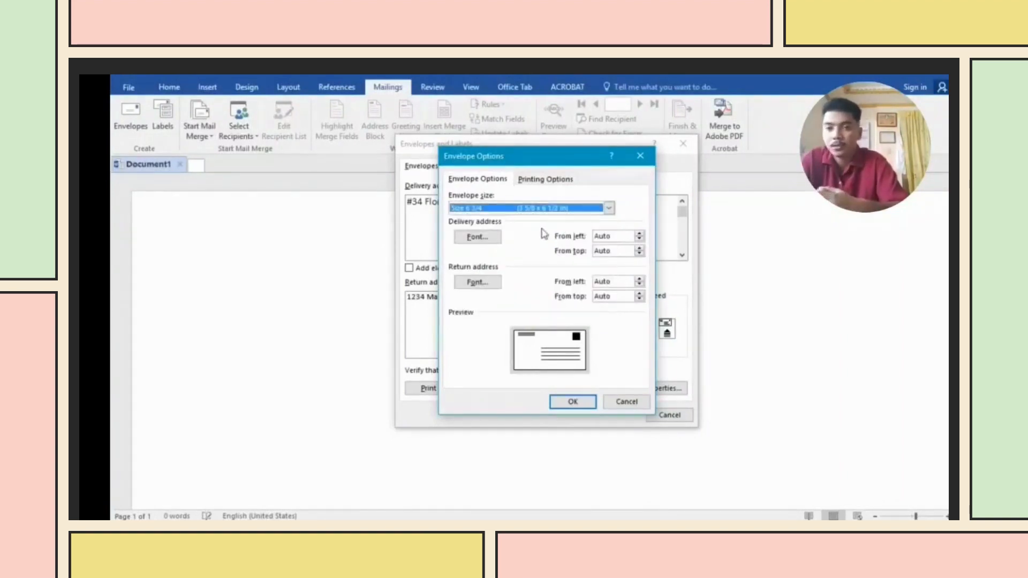
pyautogui.click(574, 402)
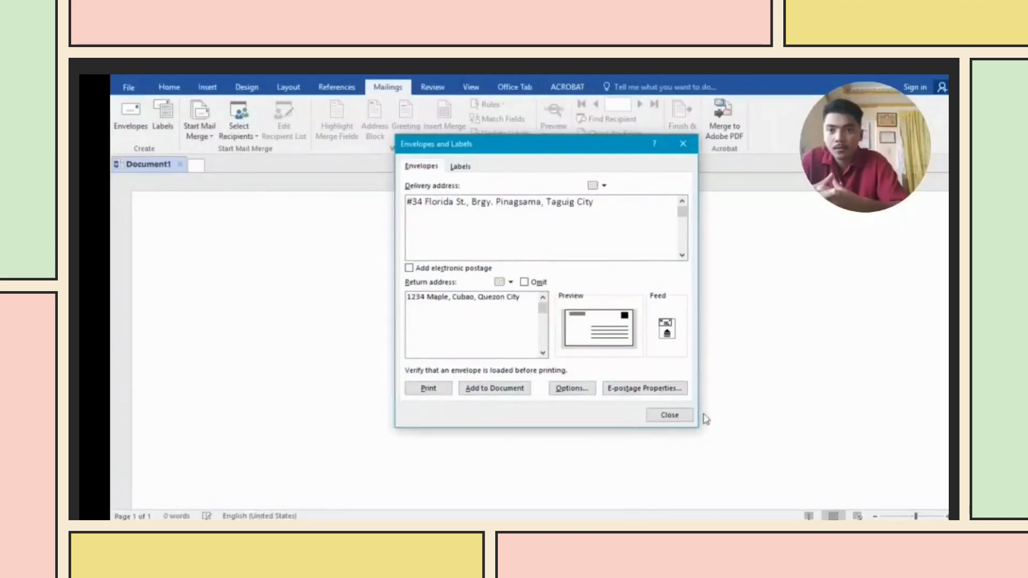
pyautogui.click(460, 167)
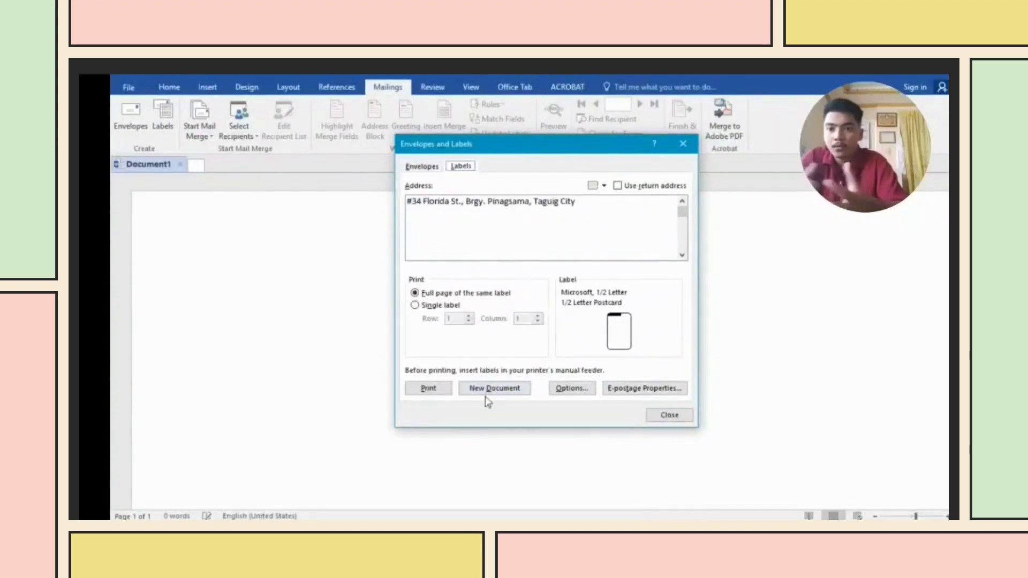
pyautogui.click(423, 167)
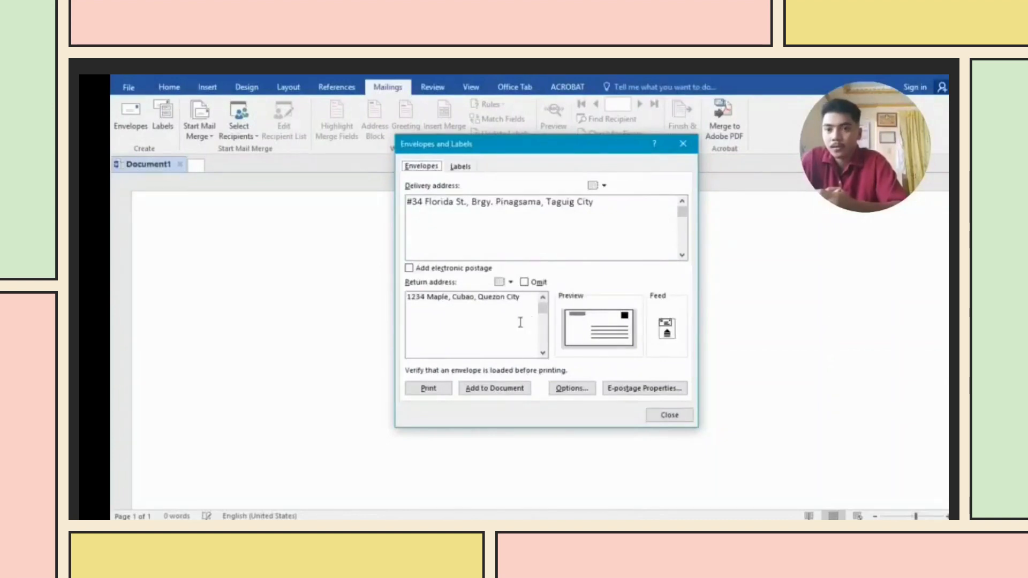
# - Close the Envelopes dialog and start an envelope mail merge at the default Size 6 3/4
pyautogui.click(670, 416)
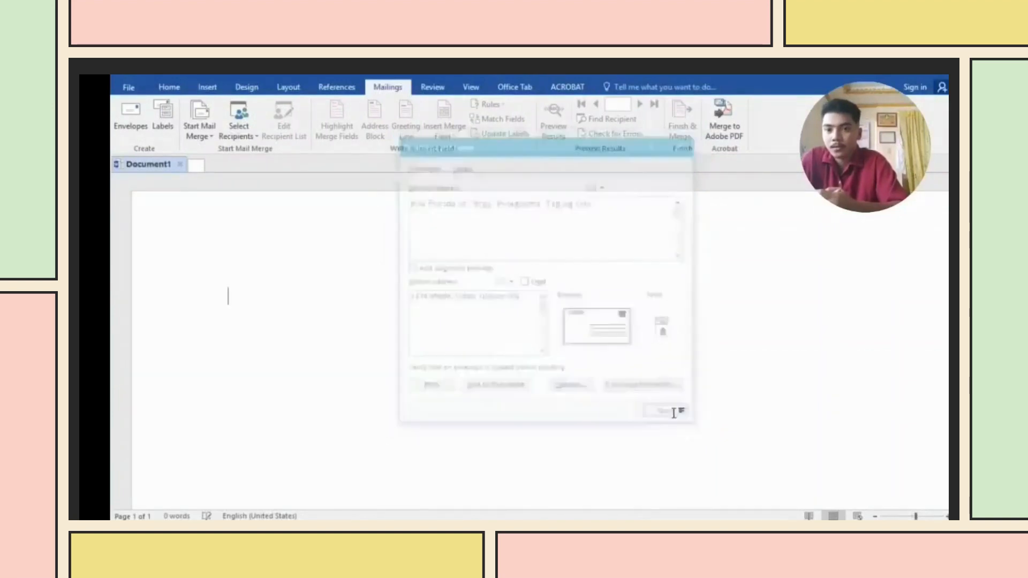
pyautogui.click(207, 139)
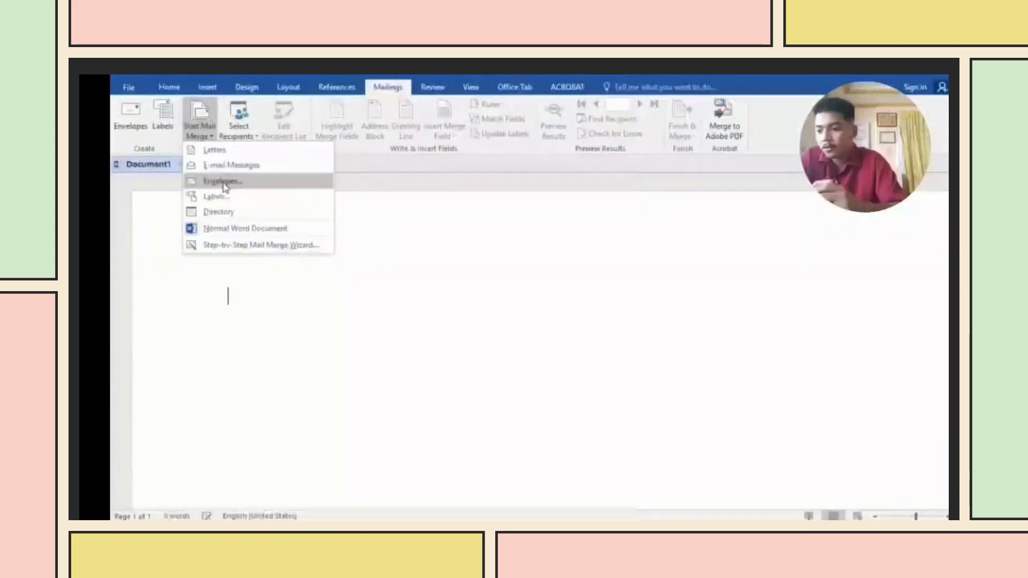
pyautogui.click(223, 182)
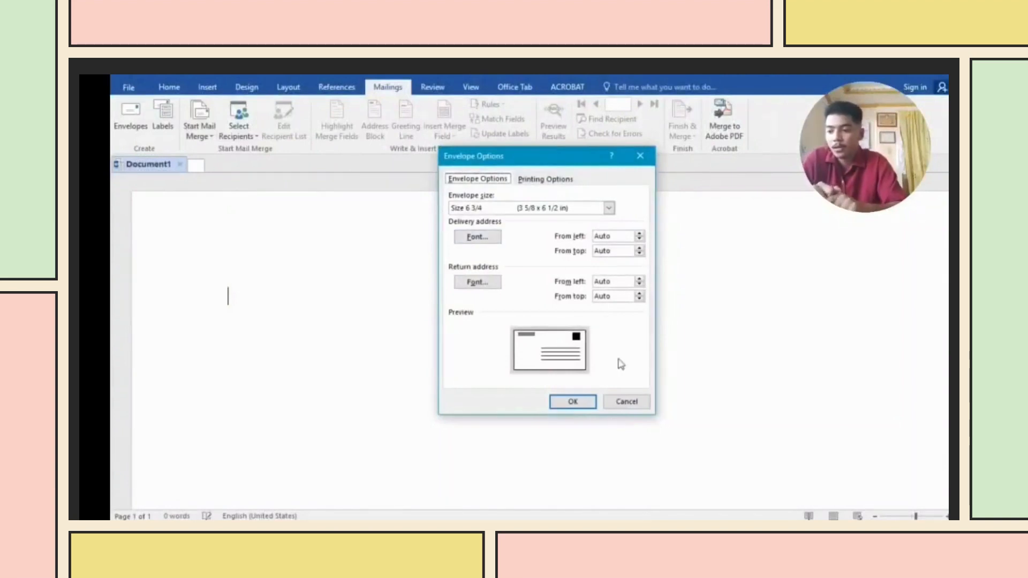
pyautogui.click(573, 402)
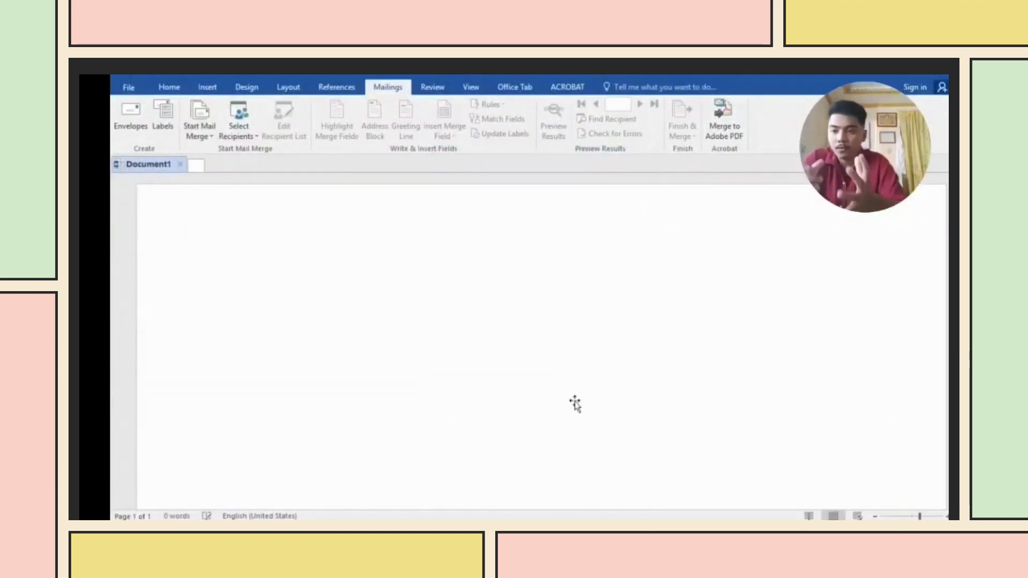
# - Attach the existing Group5.mdb database from New Volume (G:) as the recipient list
pyautogui.click(249, 137)
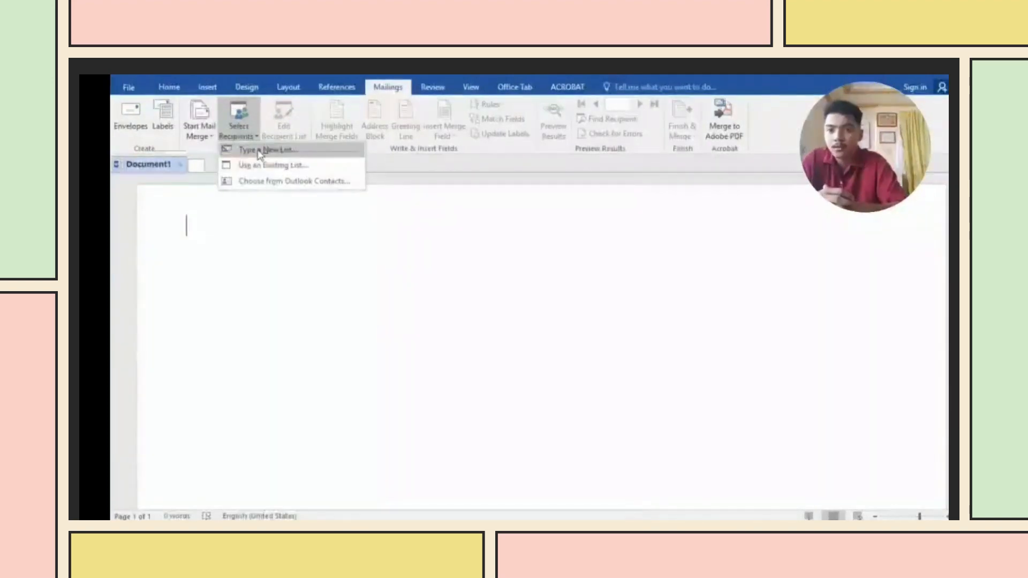
pyautogui.click(263, 150)
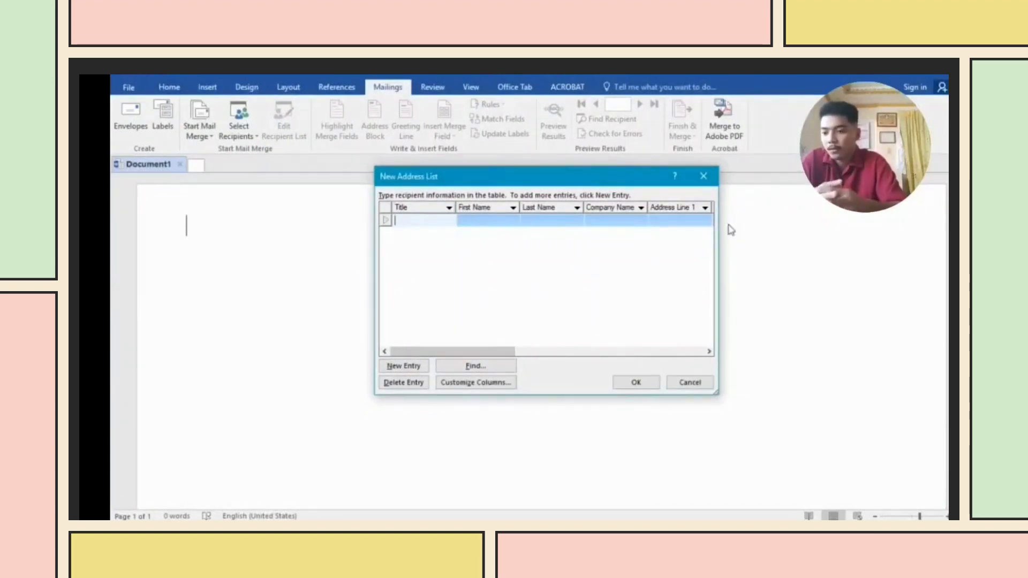
pyautogui.click(682, 384)
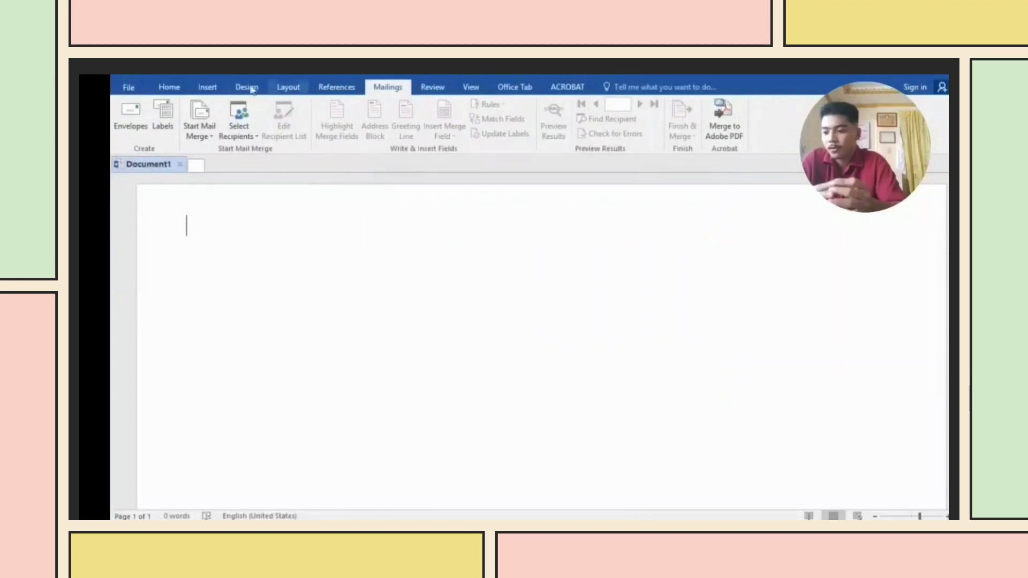
pyautogui.click(249, 131)
pyautogui.click(261, 159)
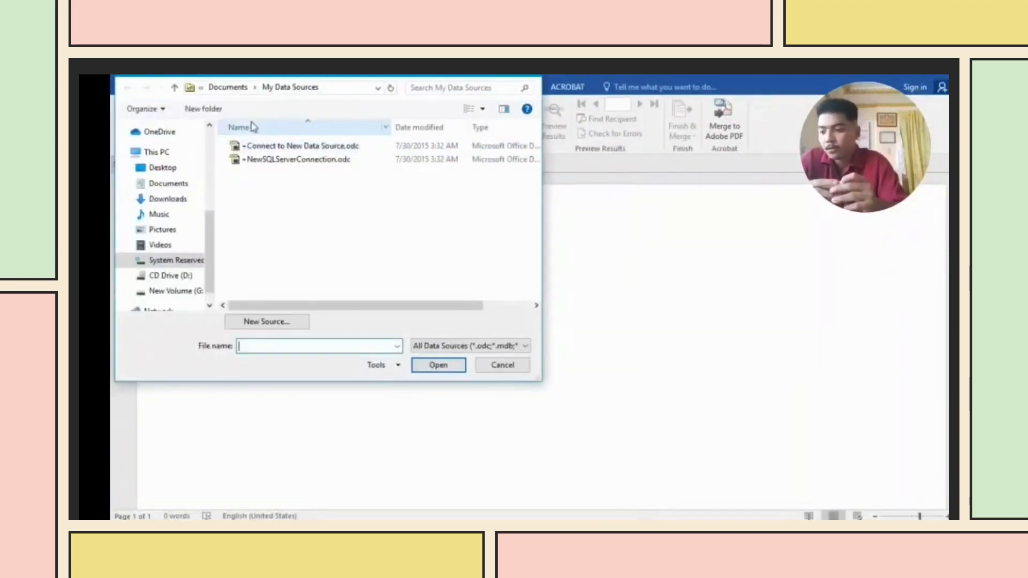
pyautogui.click(176, 270)
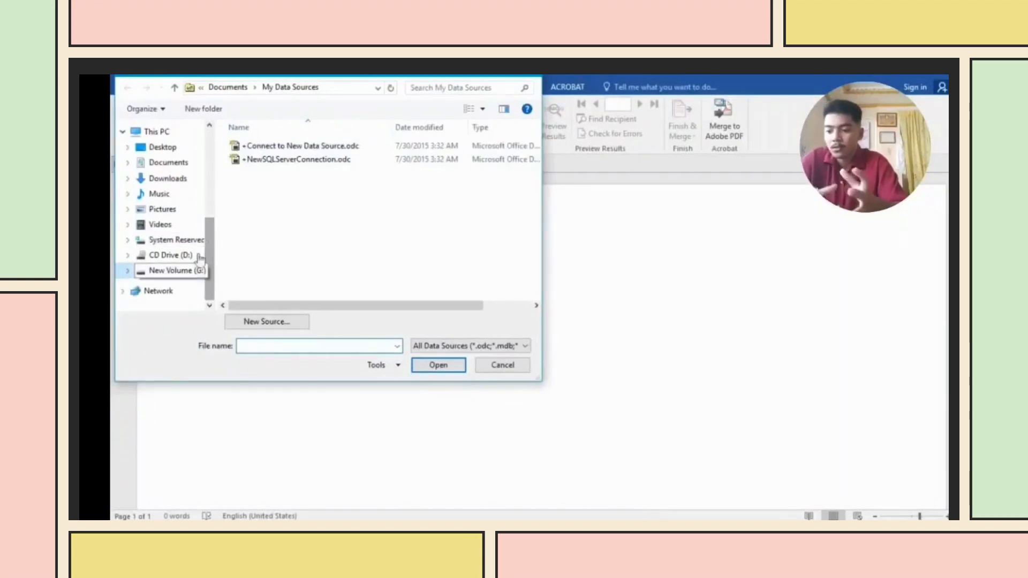
pyautogui.scroll(-4, 328, 232)
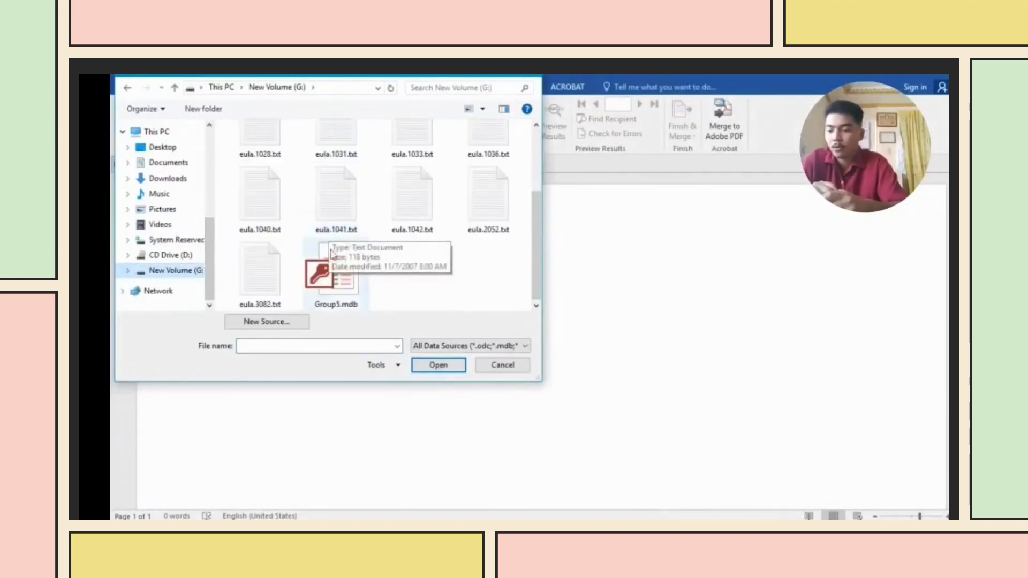
pyautogui.click(329, 273)
pyautogui.click(437, 364)
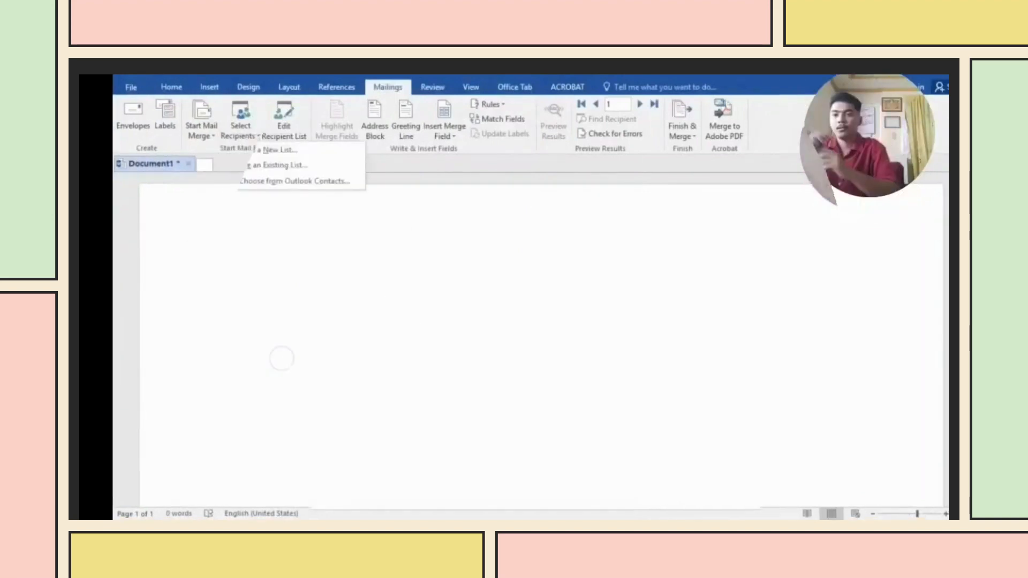
pyautogui.click(280, 358)
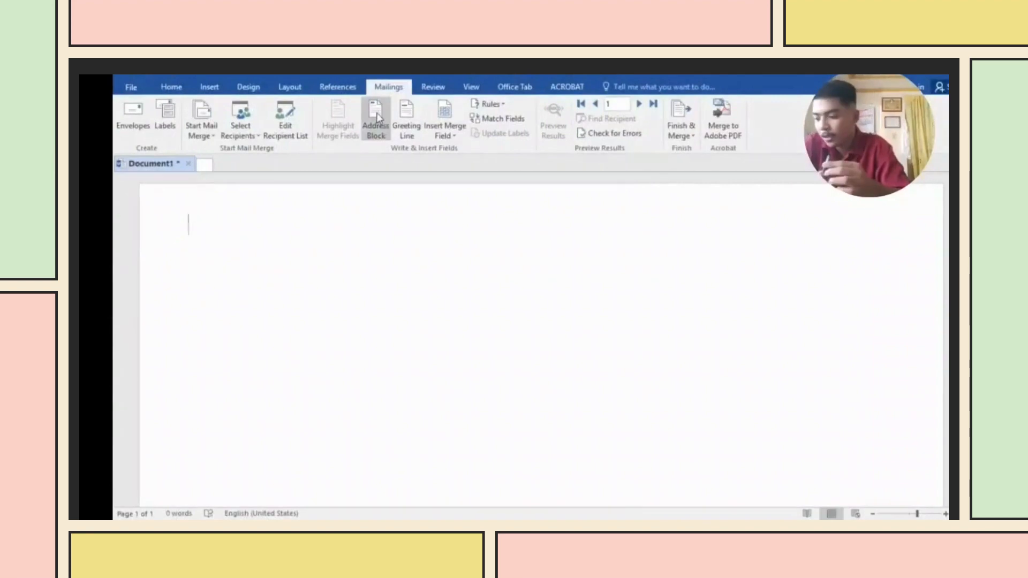
# - Open the Address Block settings and preview recipients forward to the last record
pyautogui.click(384, 131)
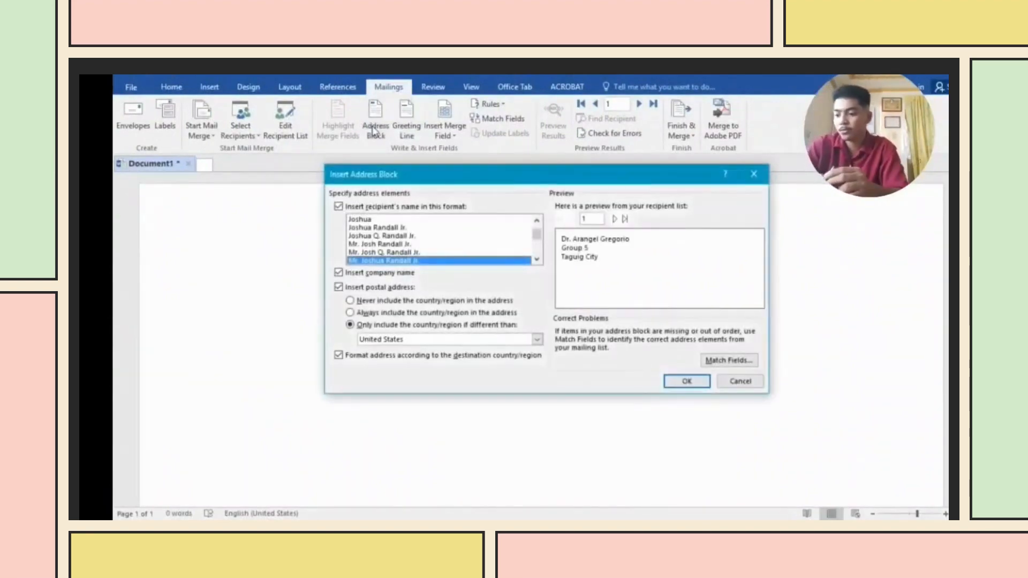
pyautogui.click(616, 217)
pyautogui.click(617, 217)
pyautogui.click(616, 218)
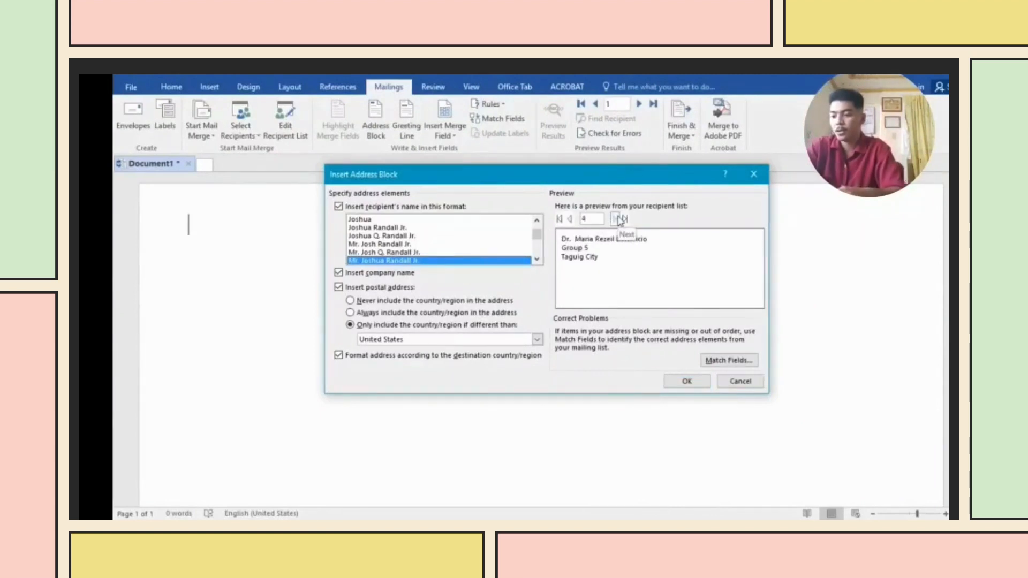
pyautogui.click(617, 219)
pyautogui.click(619, 219)
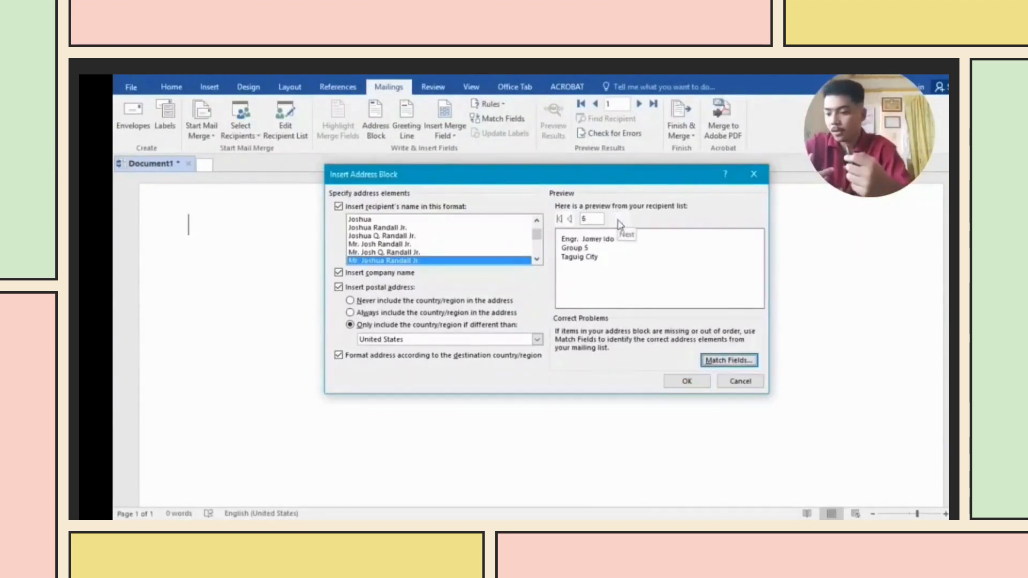
# - Confirm the address field matching and insert the AddressBlock field onto the envelope
pyautogui.click(723, 362)
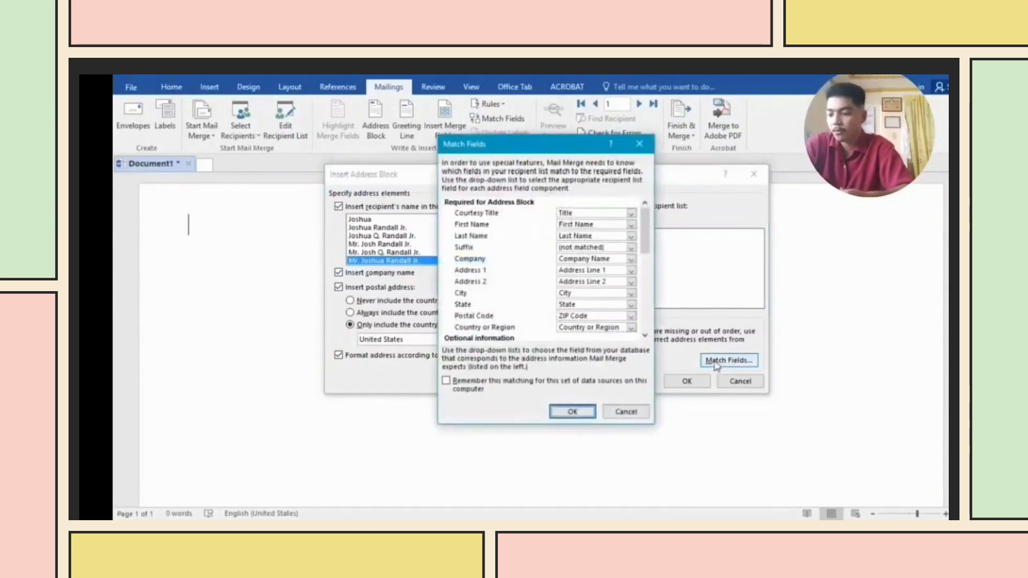
pyautogui.scroll(-2, 582, 302)
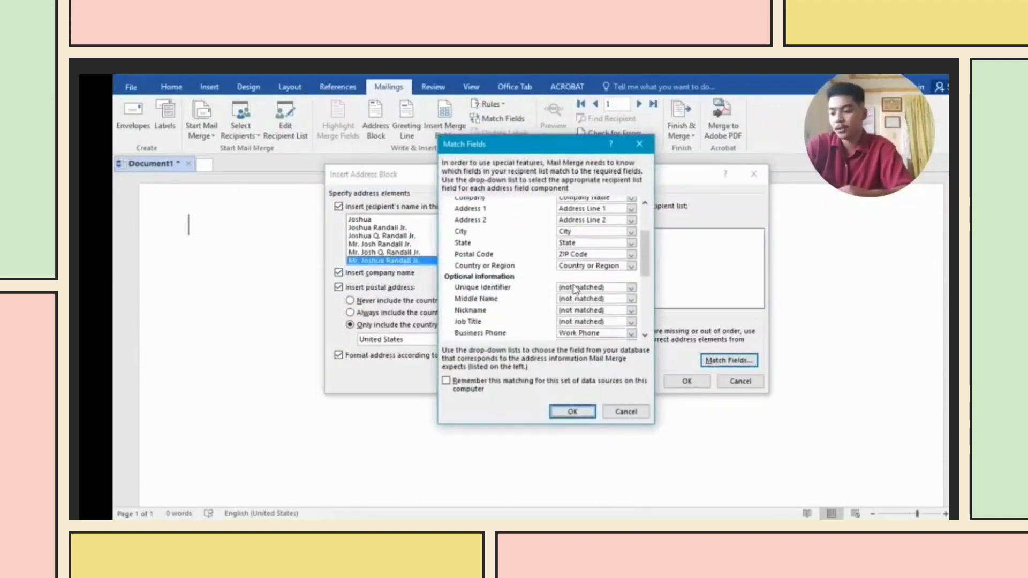
pyautogui.scroll(2, 576, 292)
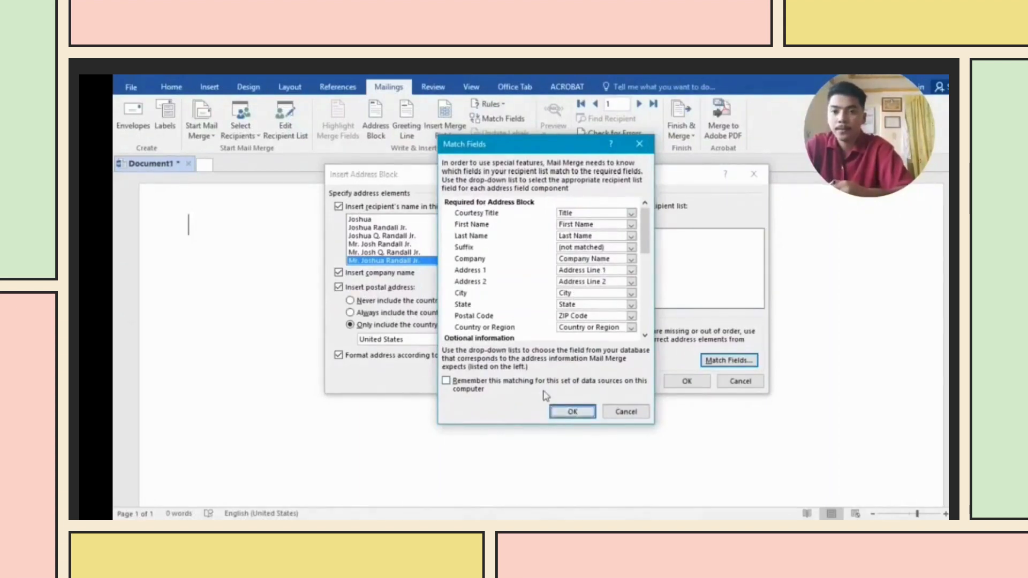
pyautogui.click(571, 412)
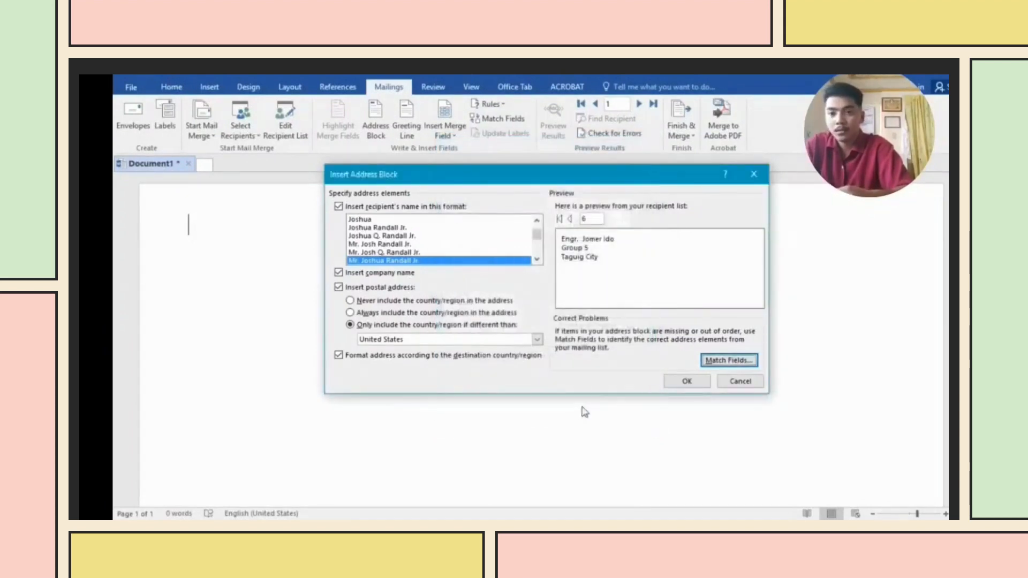
pyautogui.click(680, 382)
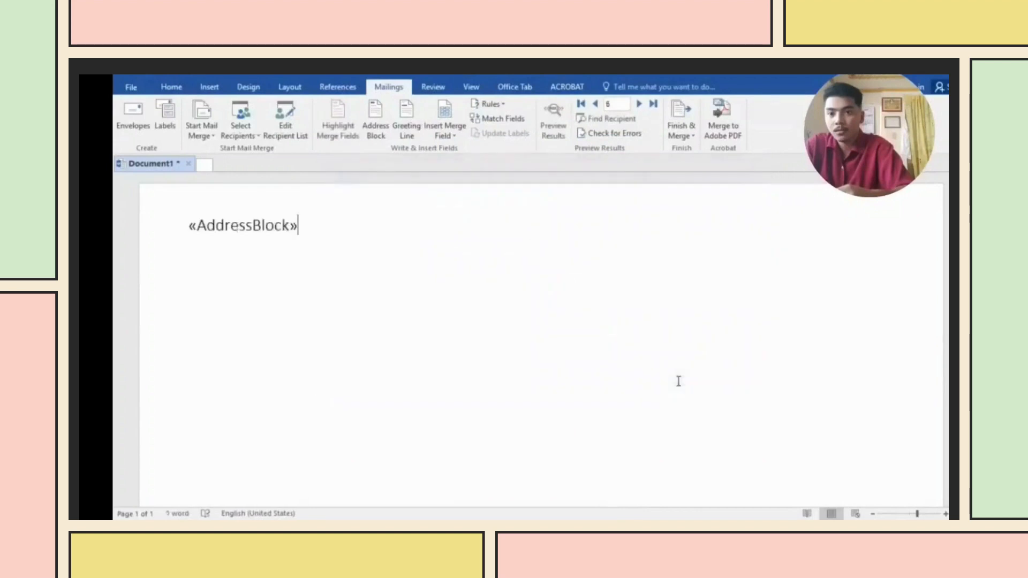
# - Preview merged results back to record 1's Group 5, Taguig City address, open Finish & Merge, then advance the slide
pyautogui.click(552, 127)
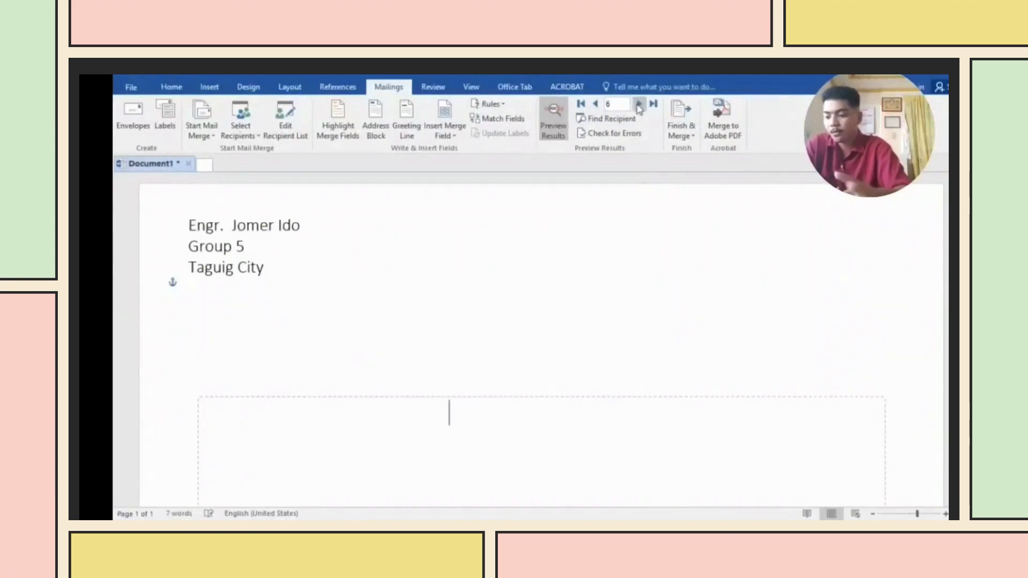
pyautogui.click(596, 104)
pyautogui.click(596, 105)
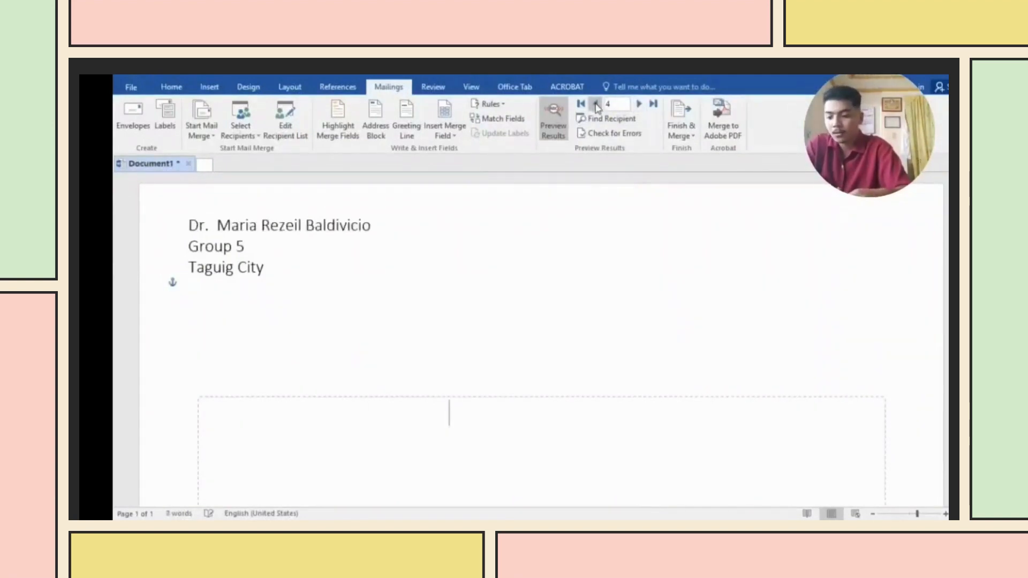
pyautogui.click(596, 104)
pyautogui.click(596, 104)
pyautogui.click(596, 104)
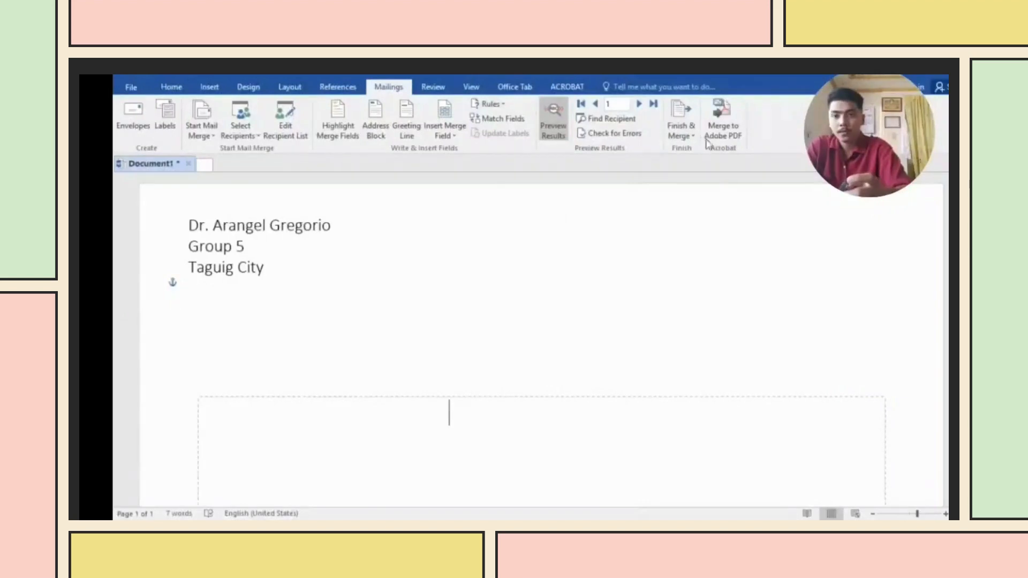
pyautogui.click(689, 136)
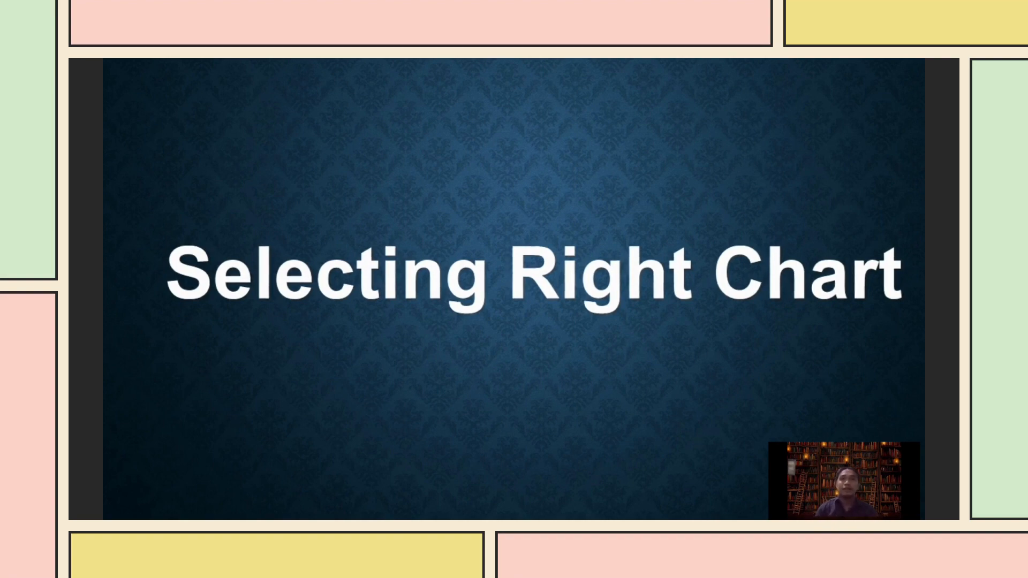
pyautogui.press('Right')
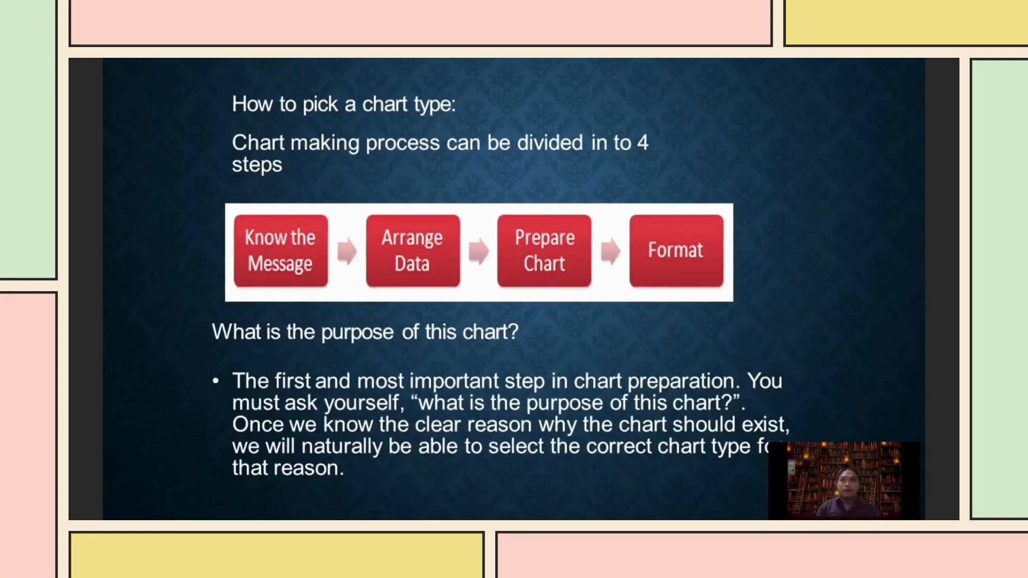
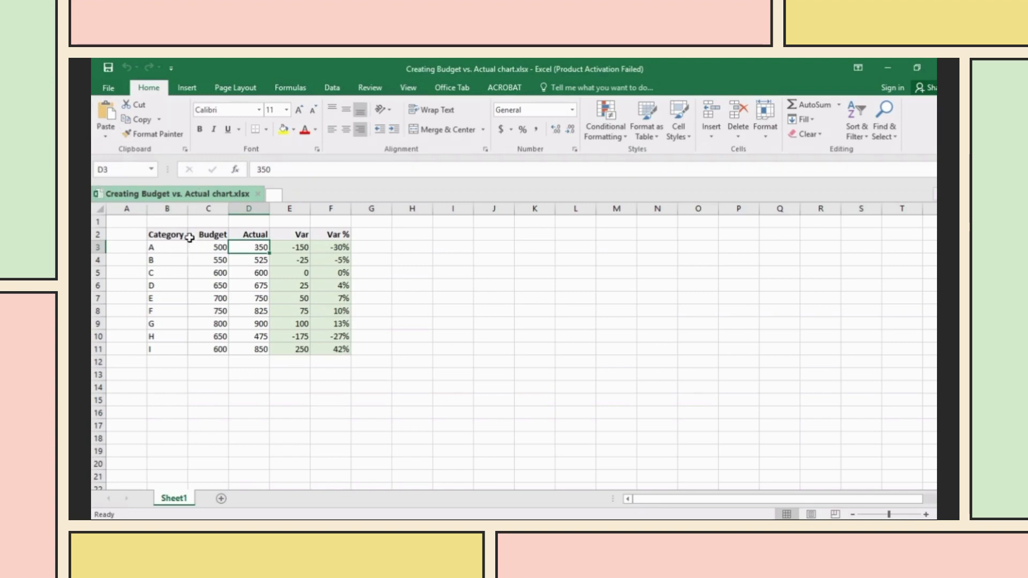
# - Select B2:D11 and insert a 2-D Clustered Column chart of Budget vs. Actual
pyautogui.click(169, 234)
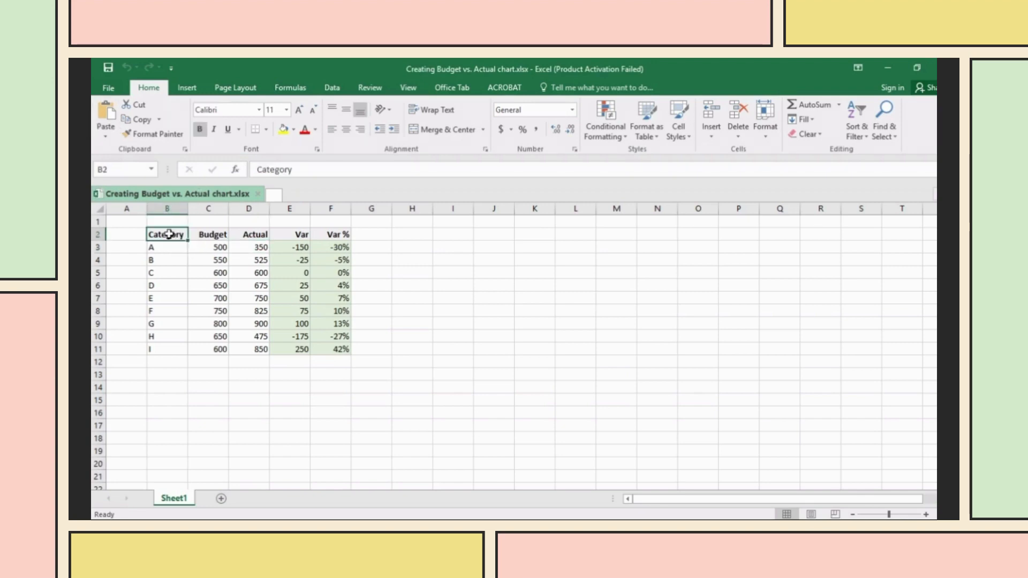
pyautogui.moveTo(171, 234); pyautogui.dragTo(257, 349)
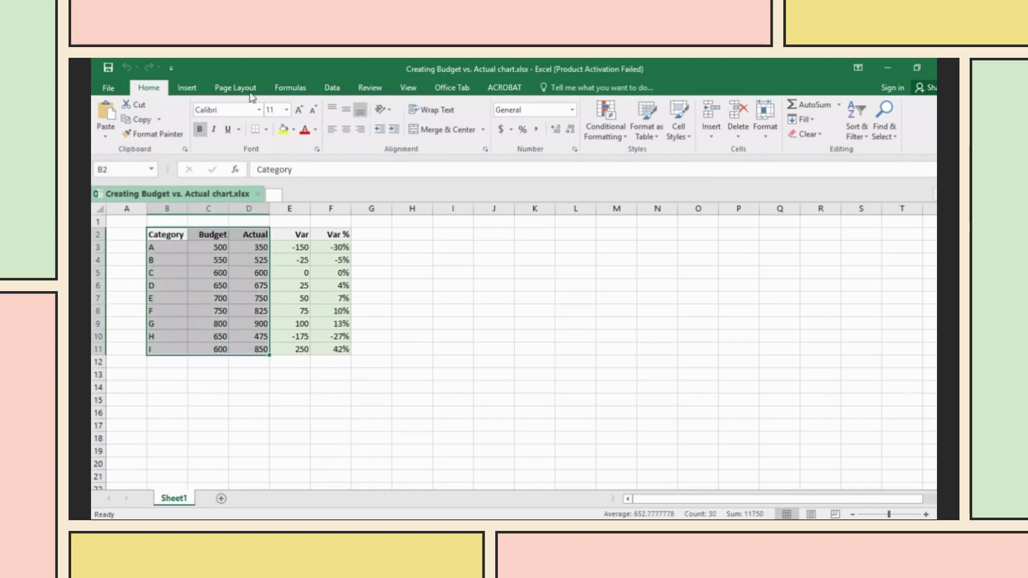
pyautogui.click(196, 88)
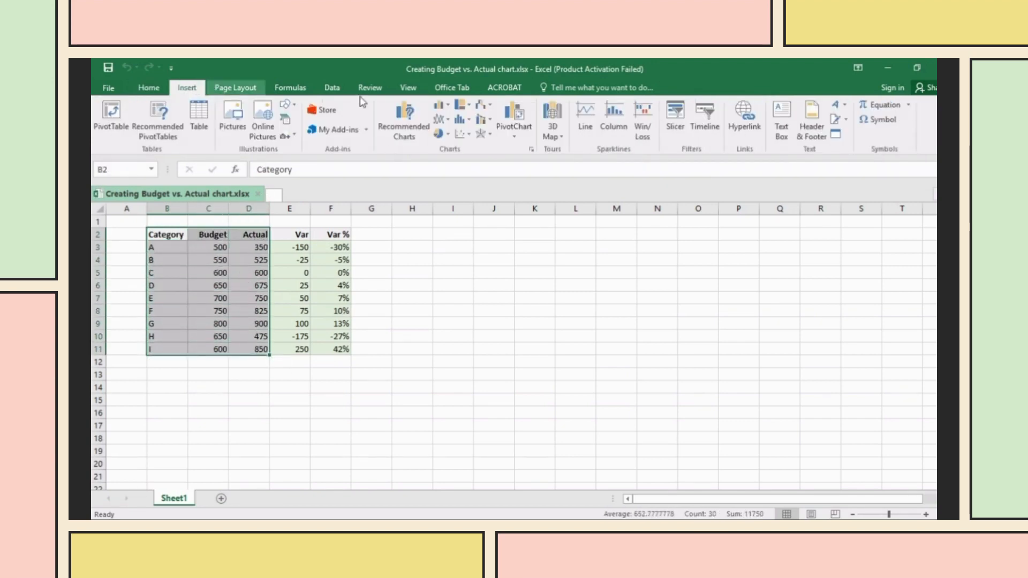
pyautogui.click(448, 110)
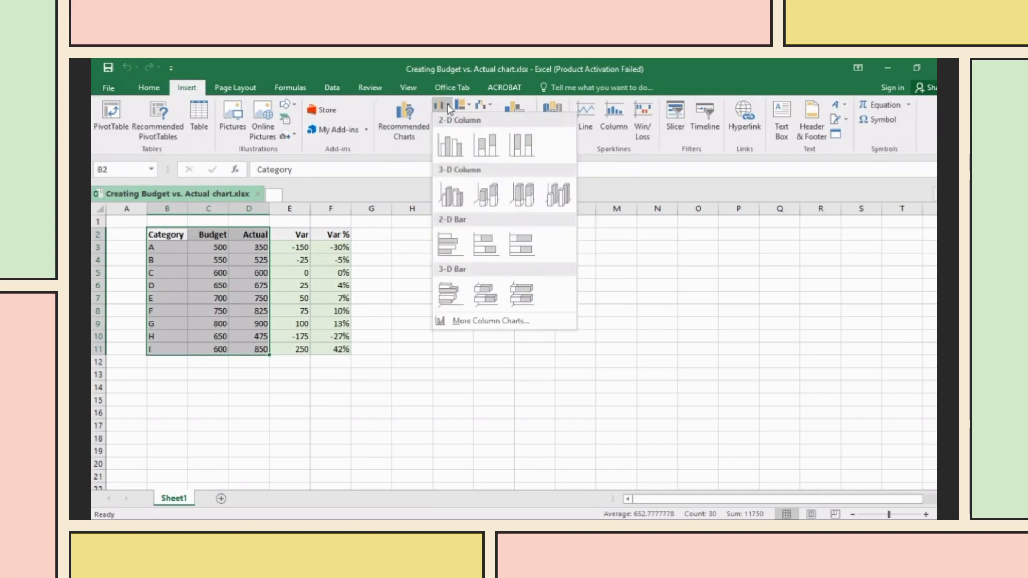
pyautogui.click(449, 149)
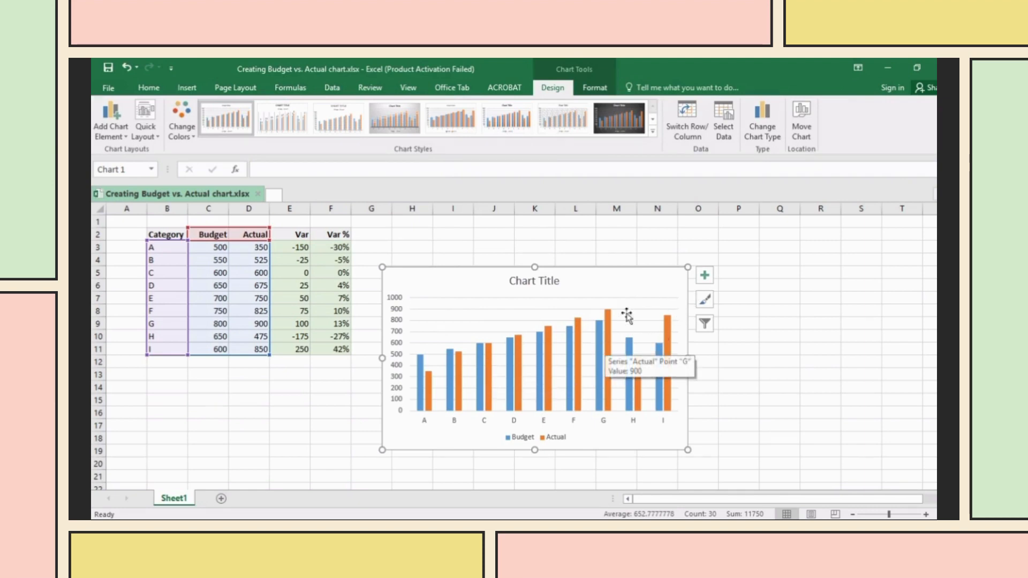
# - In Select Data, add a series named from C2 with values C3:C11
pyautogui.rightClick(640, 304)
pyautogui.rightClick(628, 298)
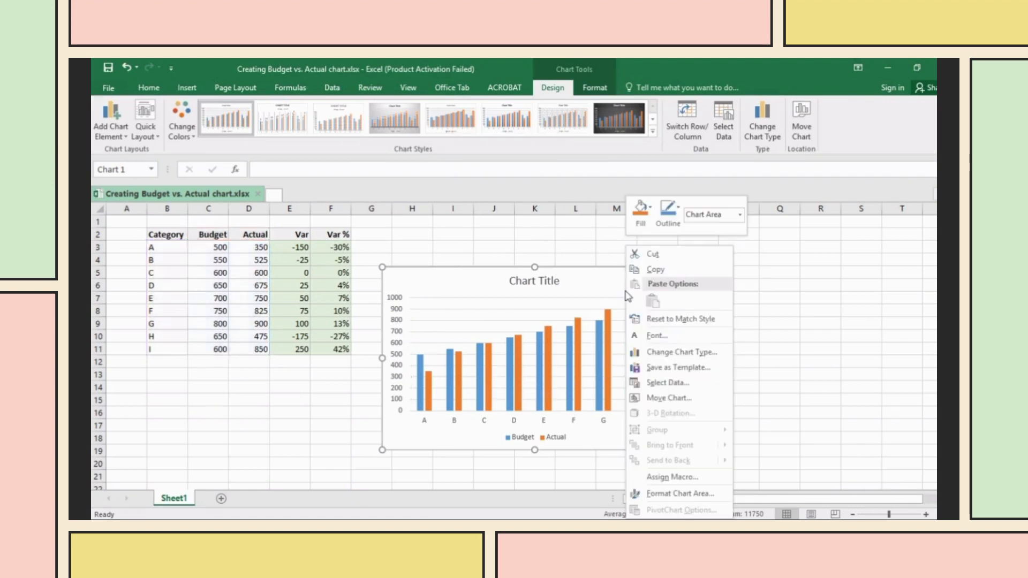
pyautogui.click(642, 381)
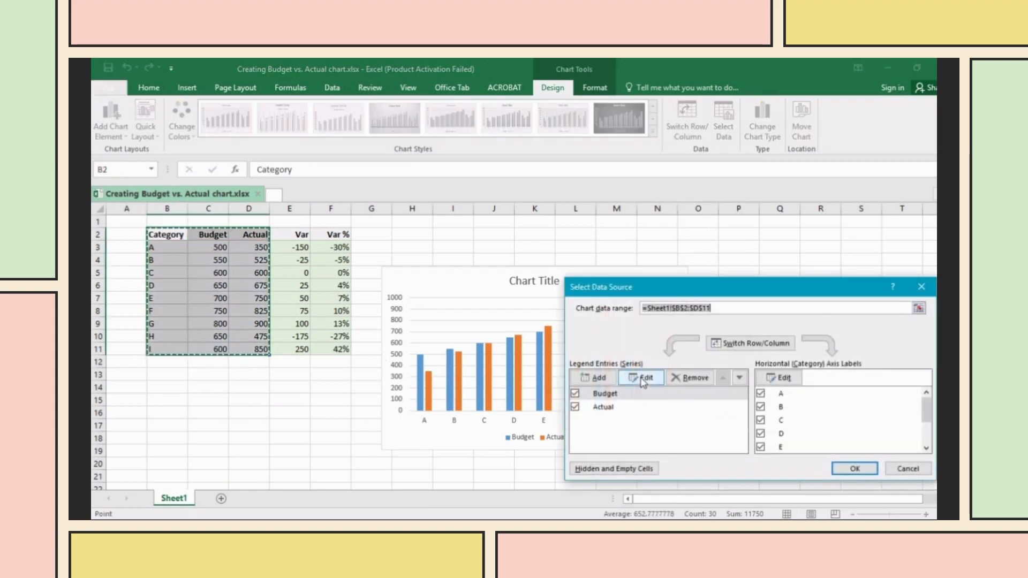
pyautogui.moveTo(654, 287); pyautogui.dragTo(491, 93)
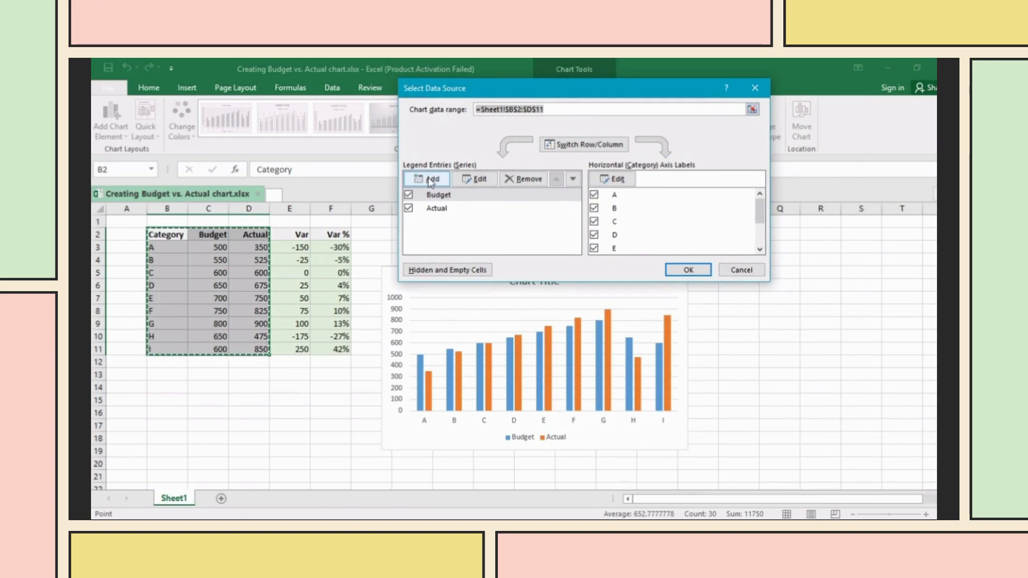
pyautogui.click(431, 181)
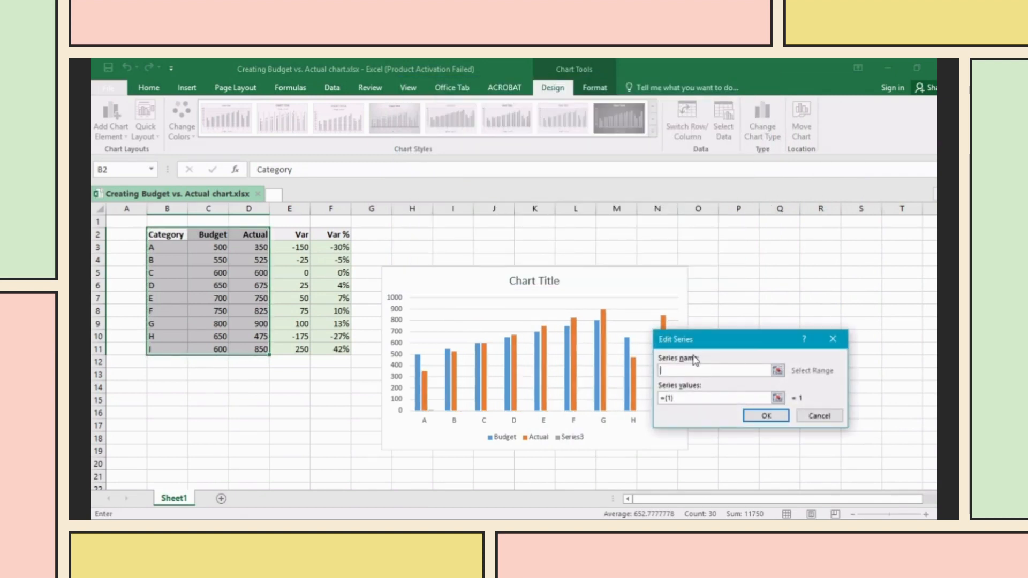
pyautogui.click(194, 236)
pyautogui.moveTo(218, 235); pyautogui.dragTo(218, 235)
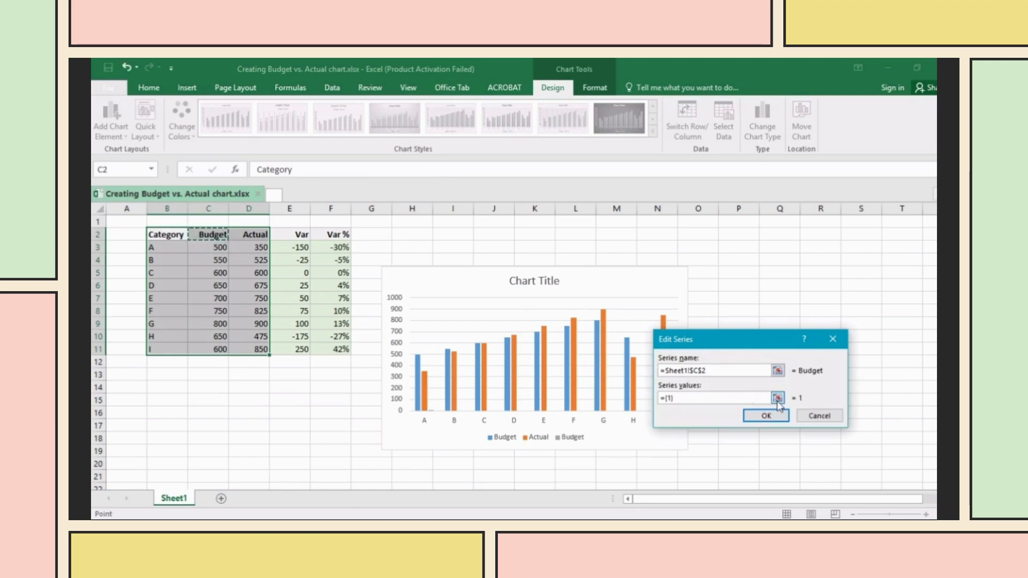
pyautogui.click(778, 399)
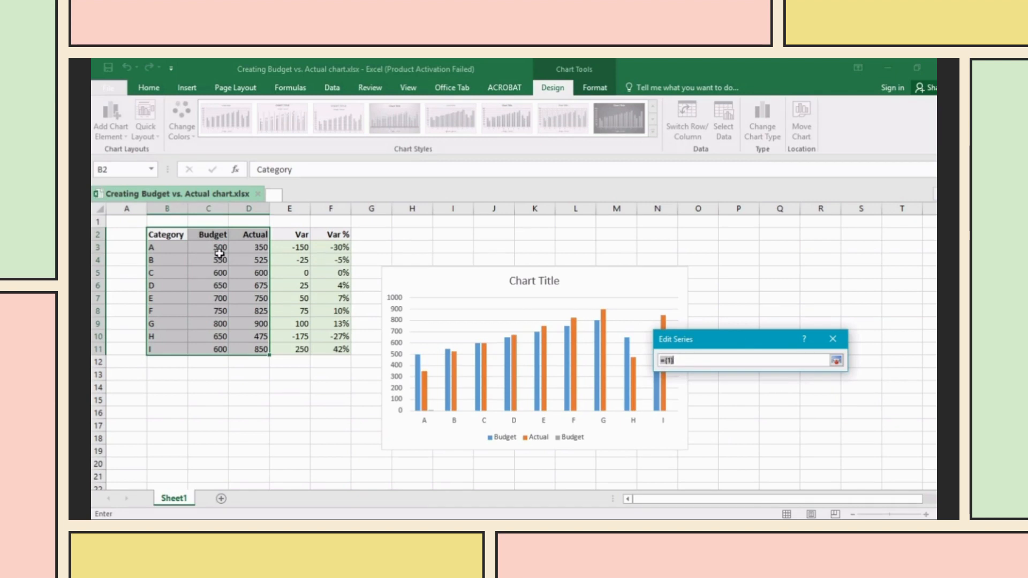
pyautogui.moveTo(207, 247); pyautogui.dragTo(223, 350)
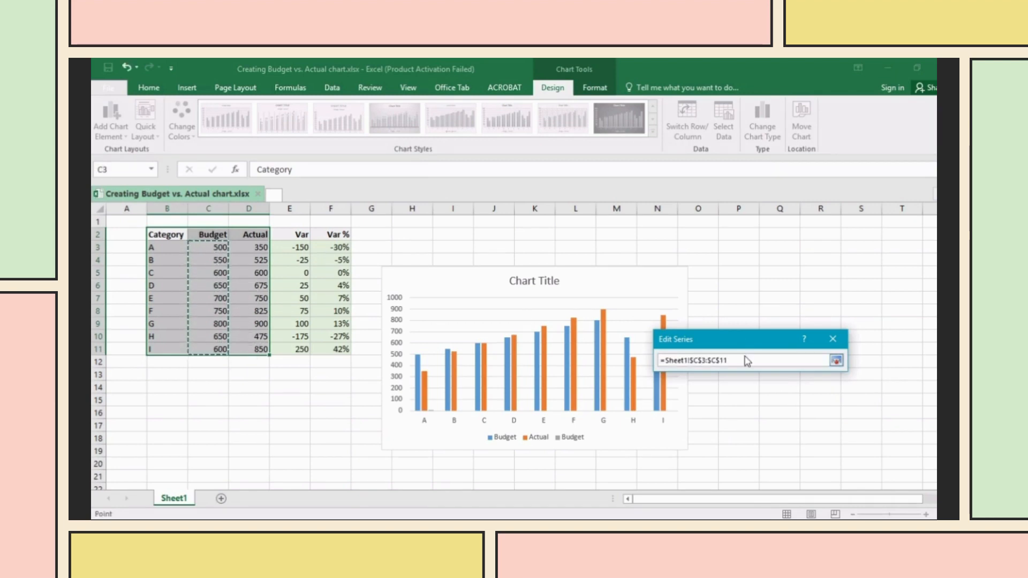
pyautogui.click(836, 361)
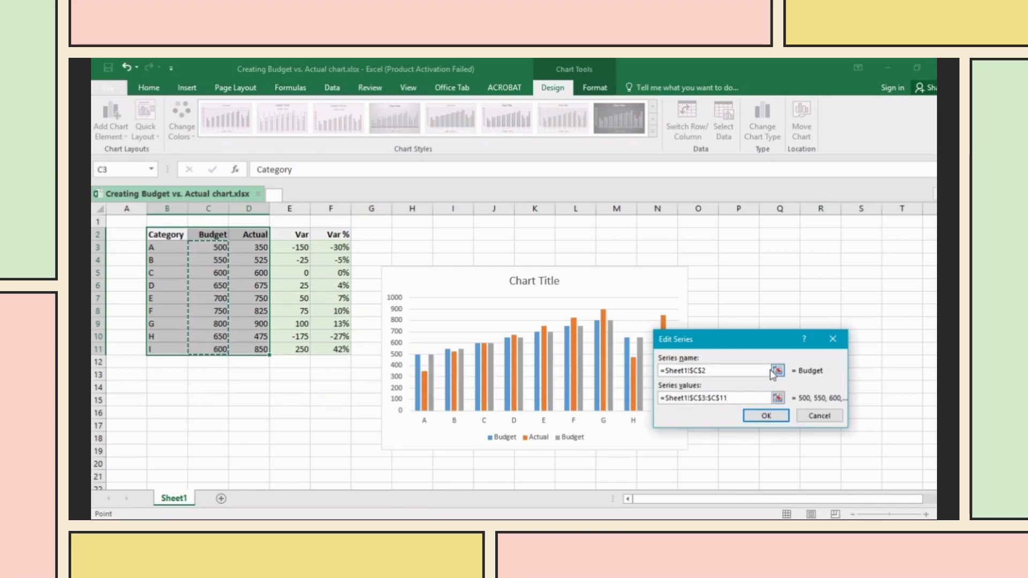
pyautogui.click(767, 416)
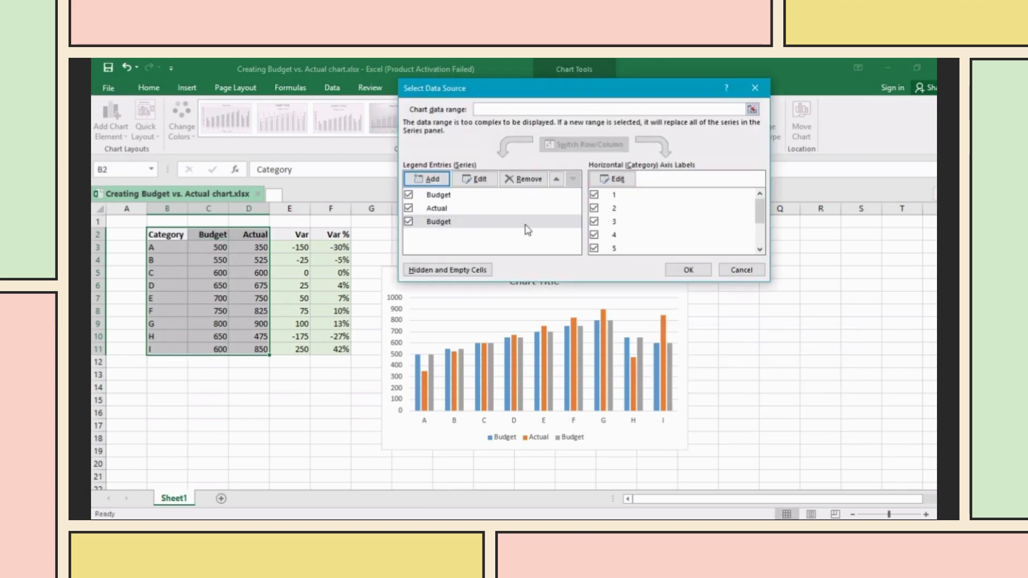
# - Add another series named from D2 with values D3:D11 and apply the four-series data
pyautogui.click(441, 181)
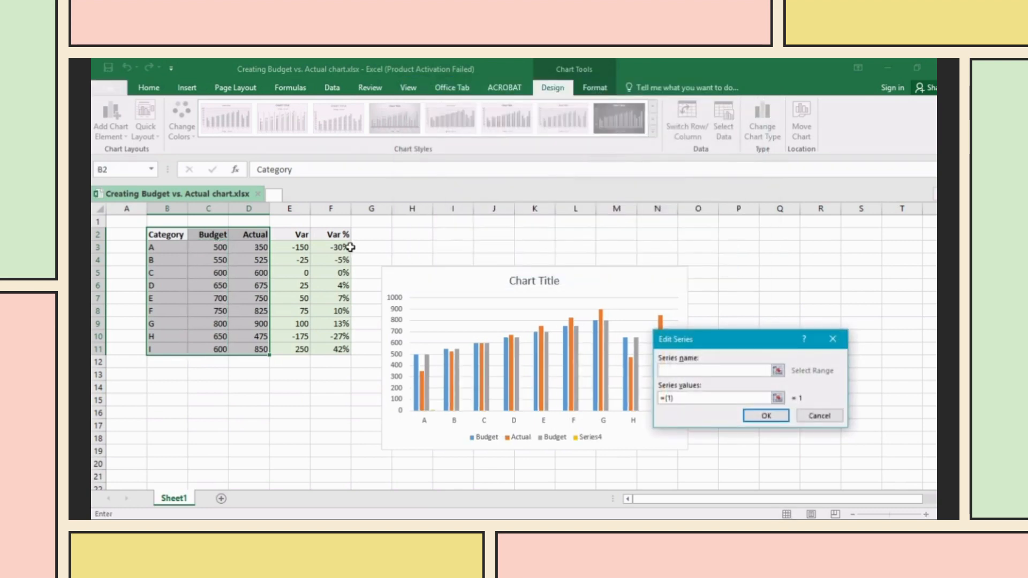
pyautogui.click(241, 233)
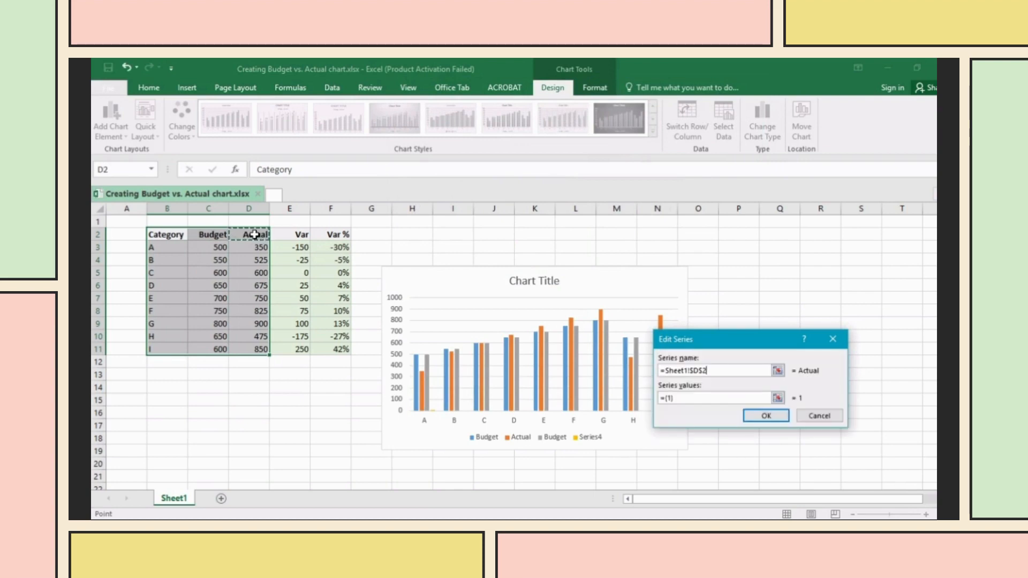
pyautogui.click(777, 398)
pyautogui.moveTo(259, 246); pyautogui.dragTo(262, 355)
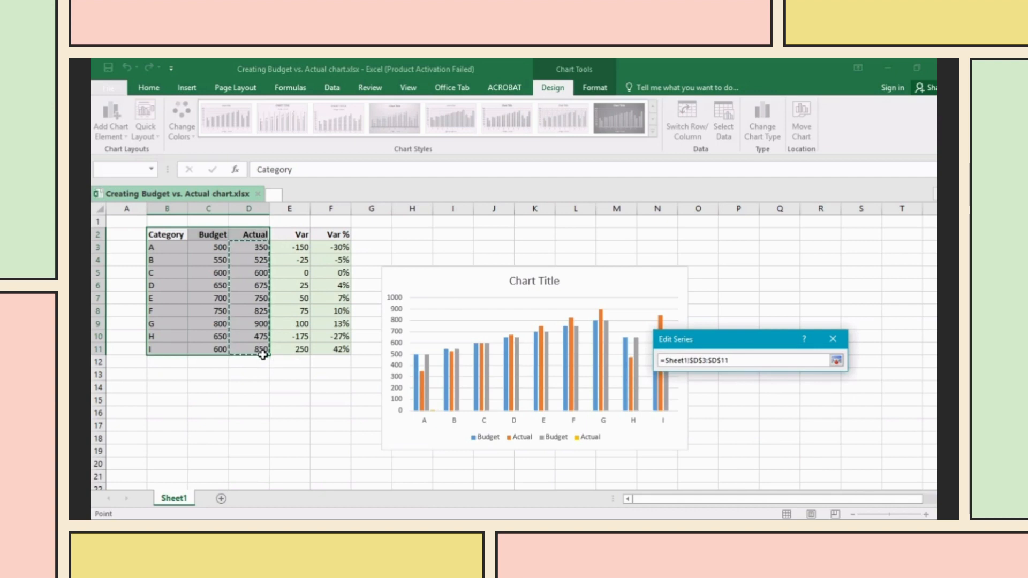
pyautogui.click(836, 360)
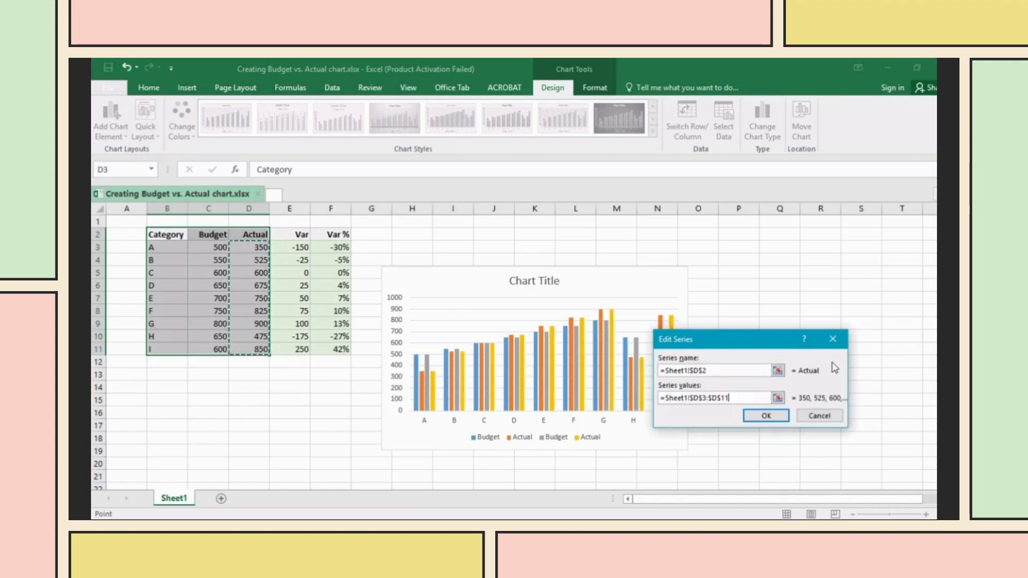
pyautogui.click(752, 417)
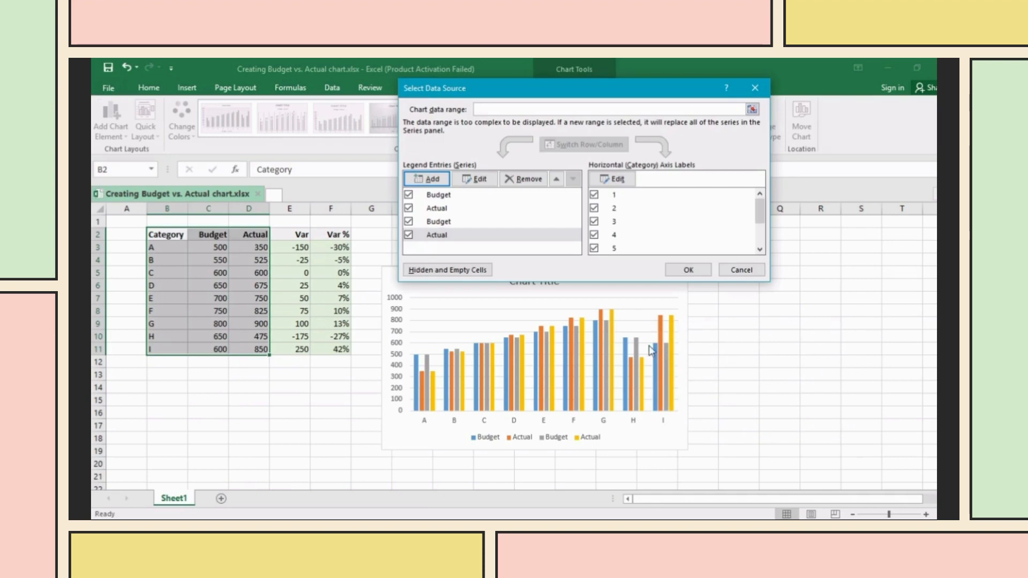
pyautogui.click(682, 271)
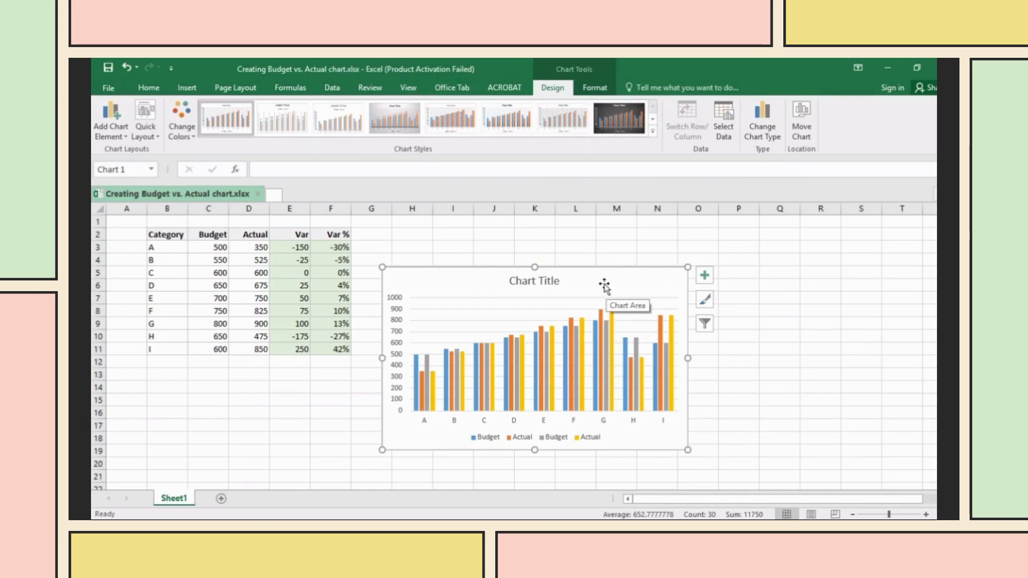
# - In Change Series Chart Type's Combo view, set the second Budget and Actual series to Line
pyautogui.rightClick(640, 285)
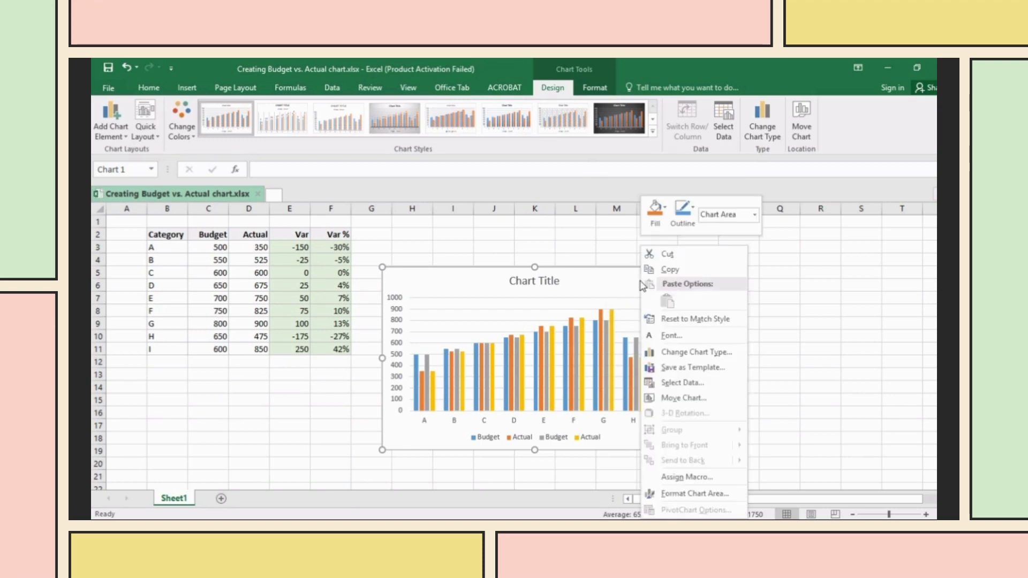
pyautogui.click(618, 281)
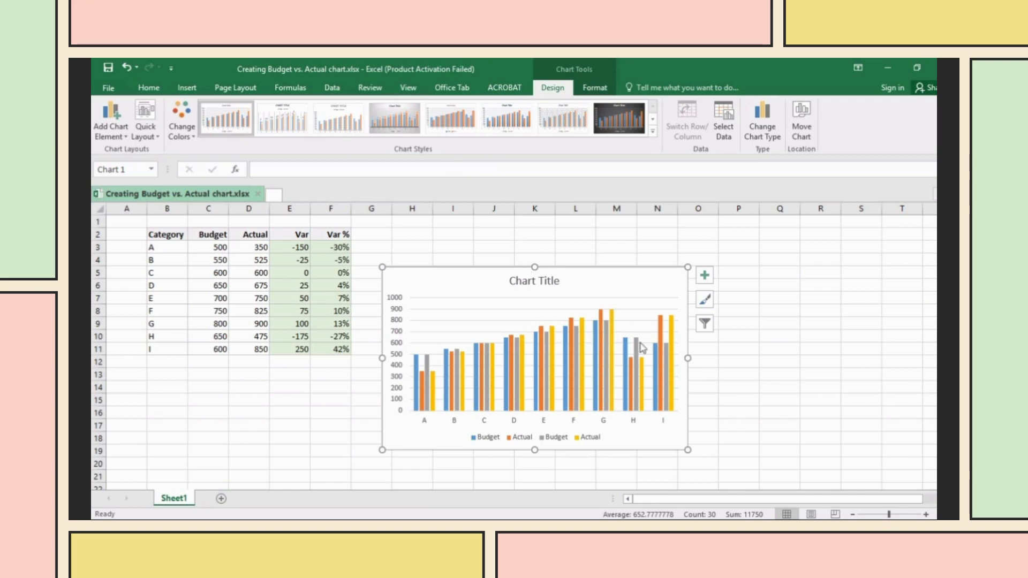
pyautogui.rightClick(666, 273)
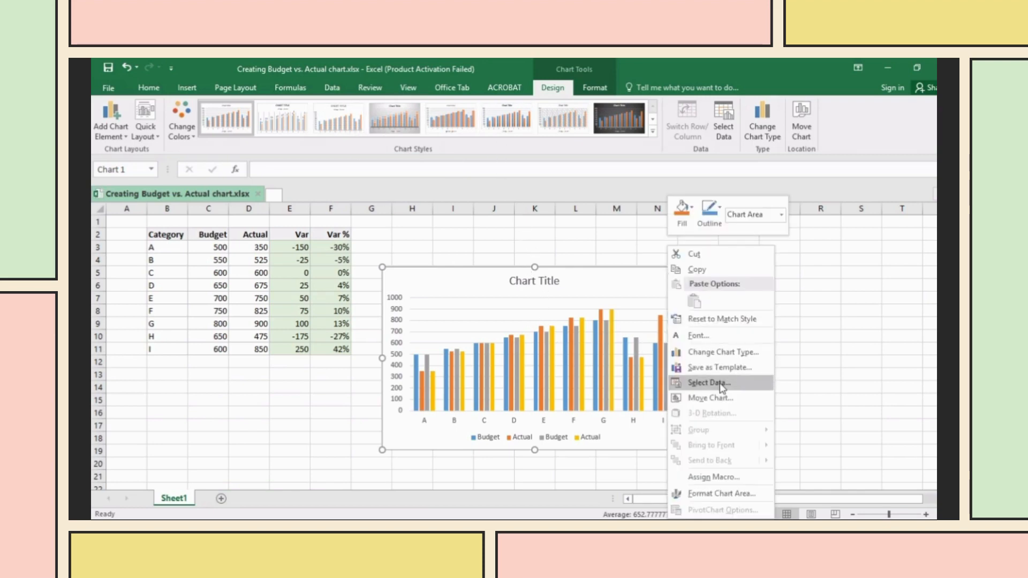
pyautogui.click(596, 350)
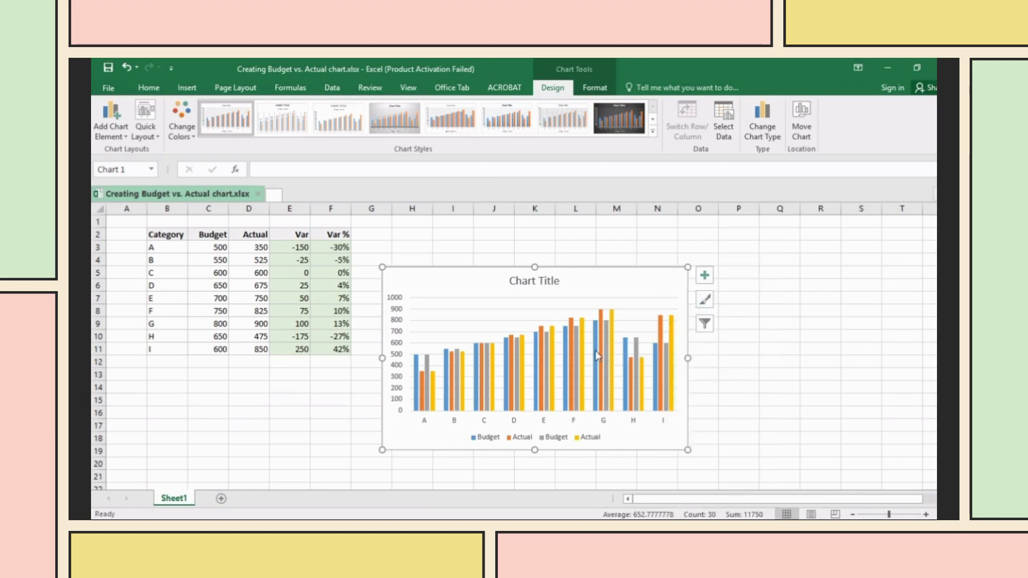
pyautogui.rightClick(595, 351)
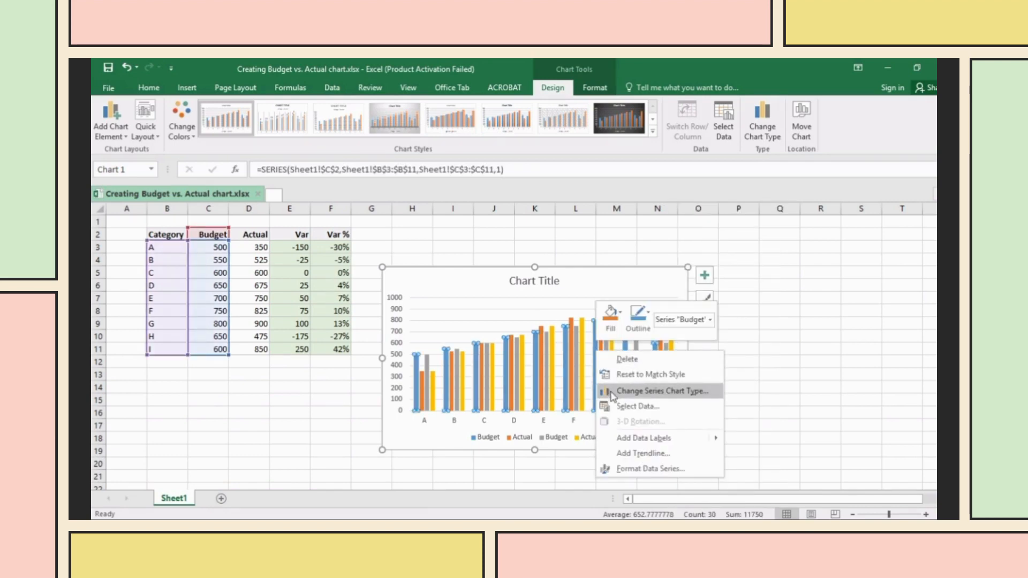
pyautogui.click(643, 391)
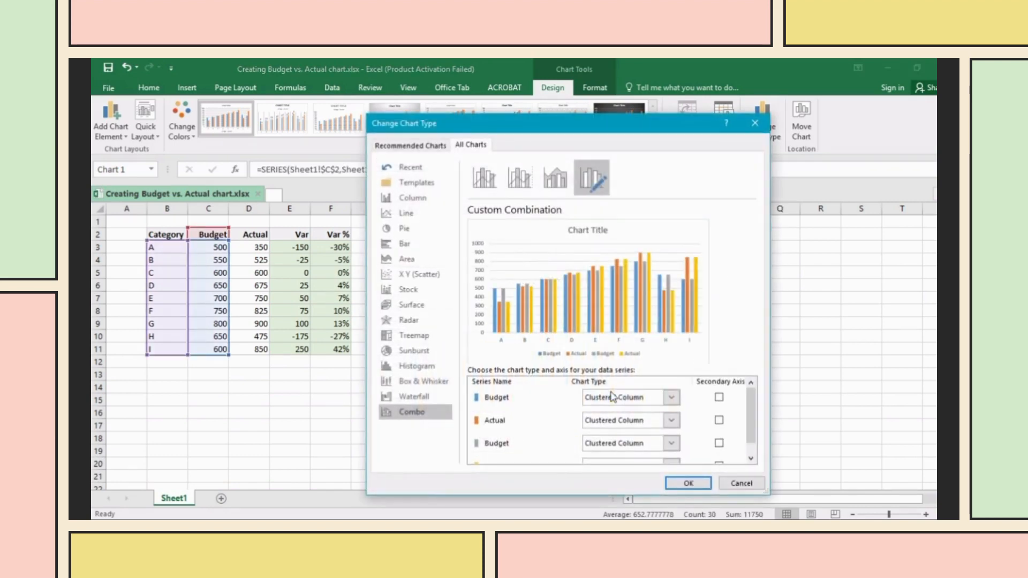
pyautogui.scroll(-1, 635, 454)
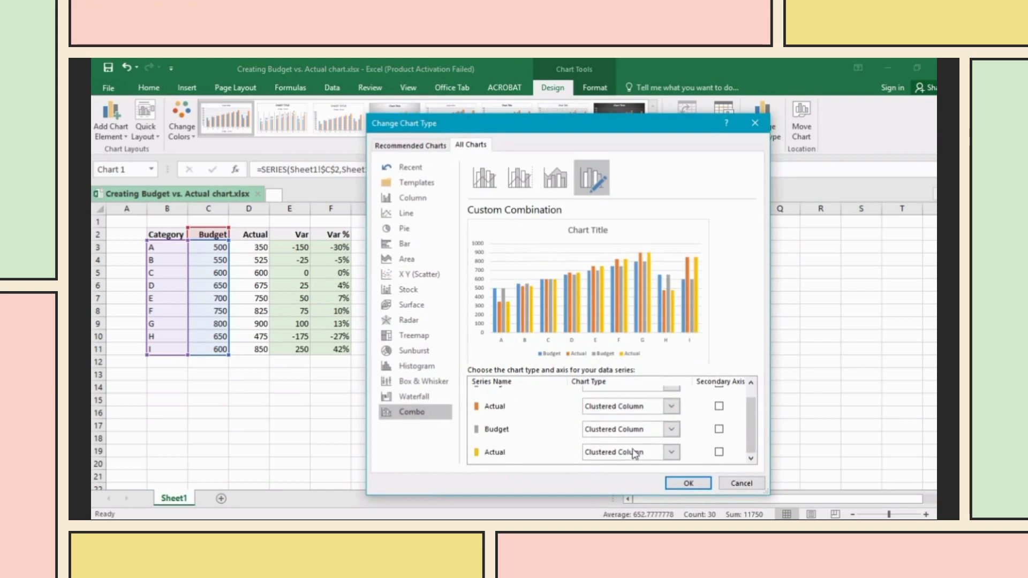
pyautogui.click(671, 430)
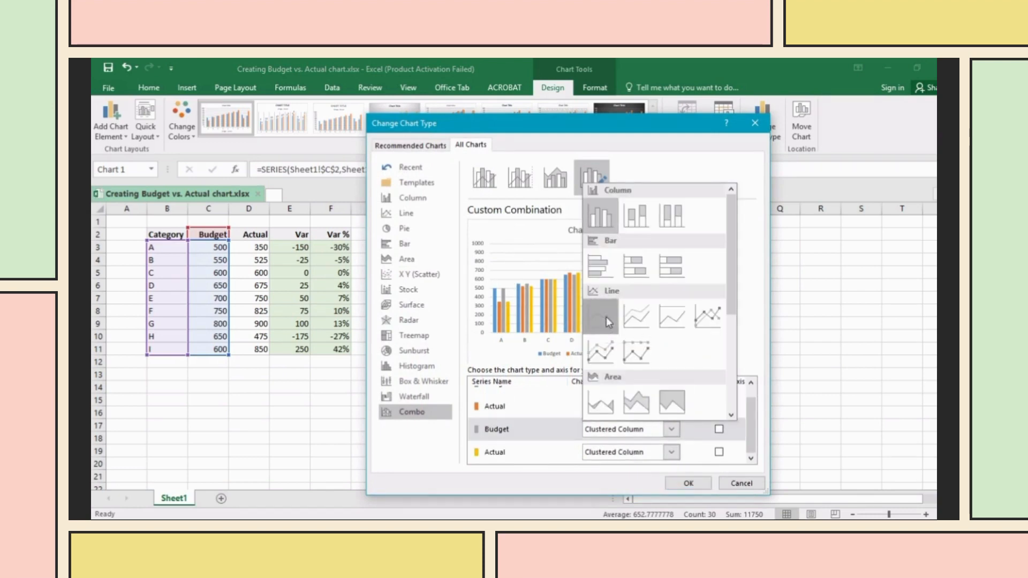
pyautogui.click(606, 316)
pyautogui.click(672, 453)
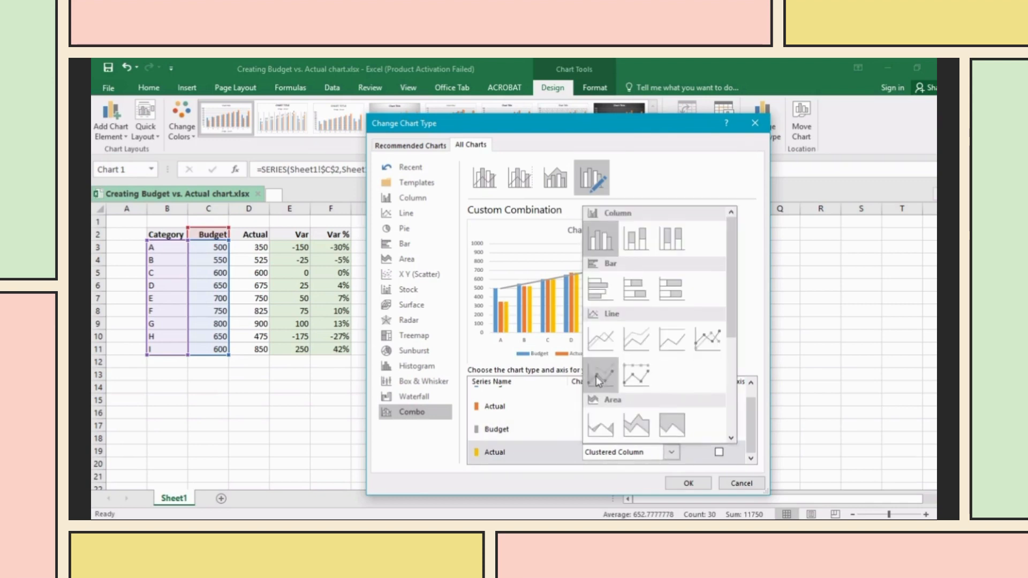
pyautogui.click(602, 340)
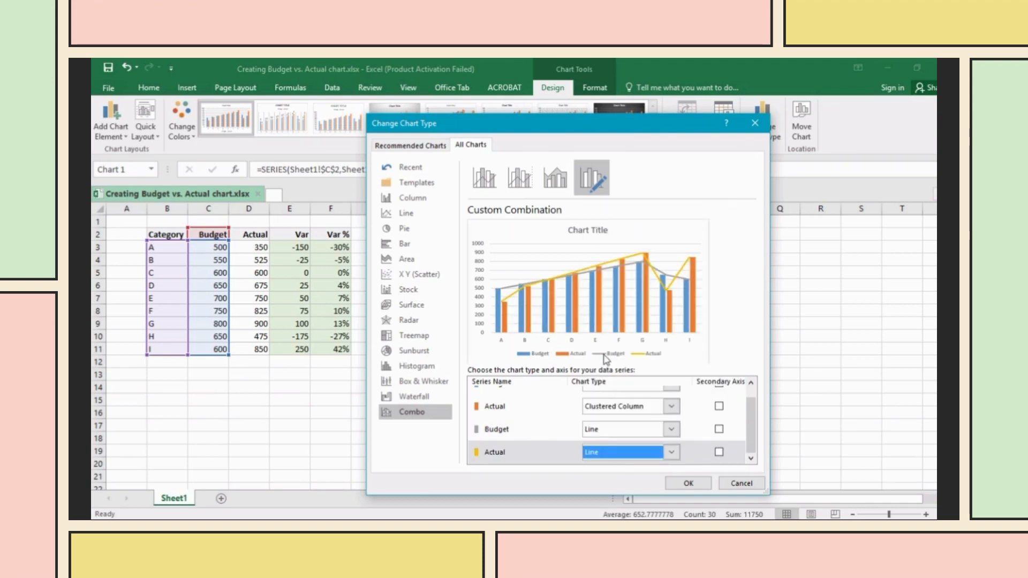
pyautogui.click(698, 483)
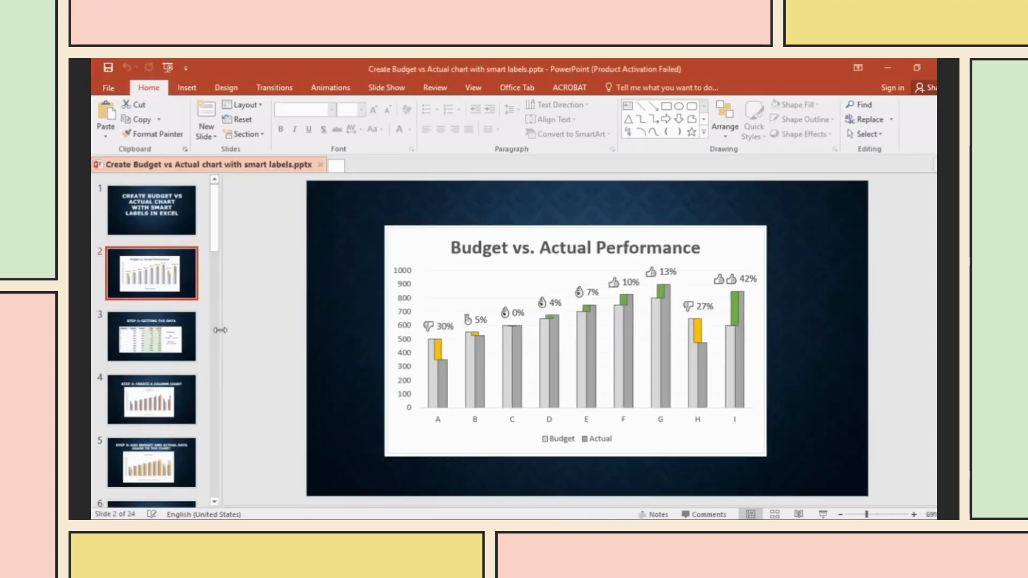
# - Page through the tutorial slides from Step 1 to the Step 6 formatting-bars slide
pyautogui.click(183, 322)
pyautogui.click(171, 405)
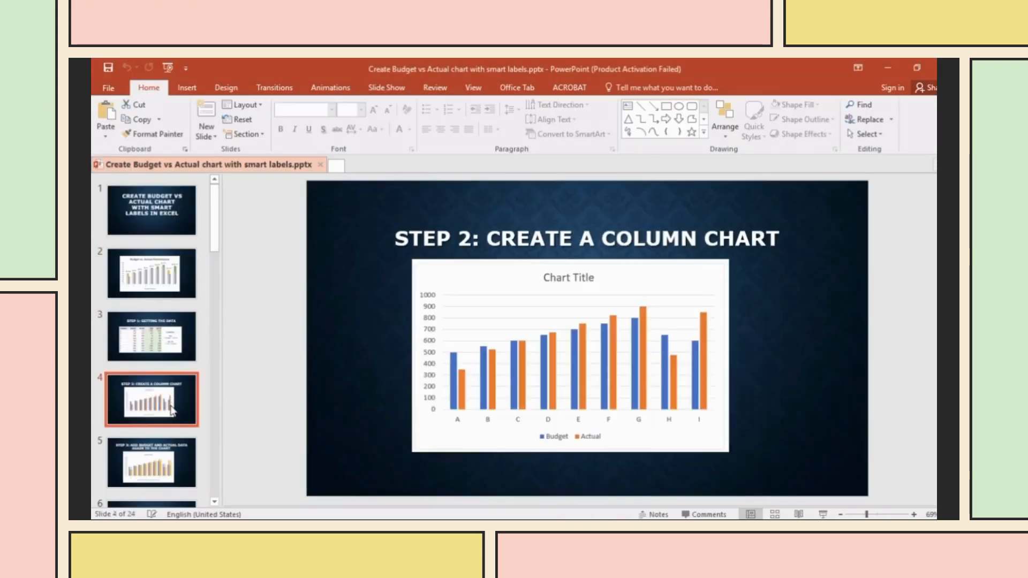
pyautogui.click(177, 469)
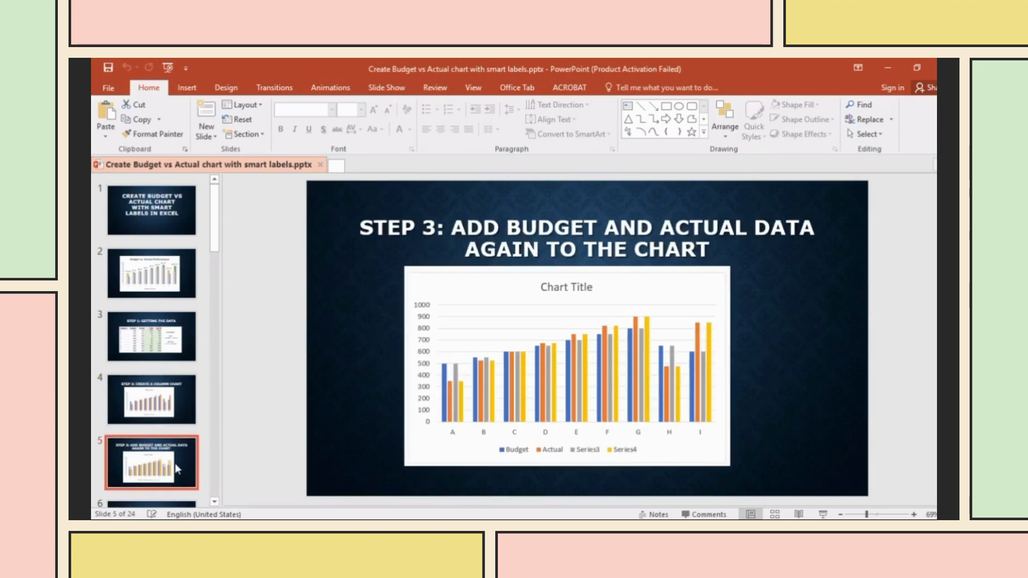
pyautogui.press('Down')
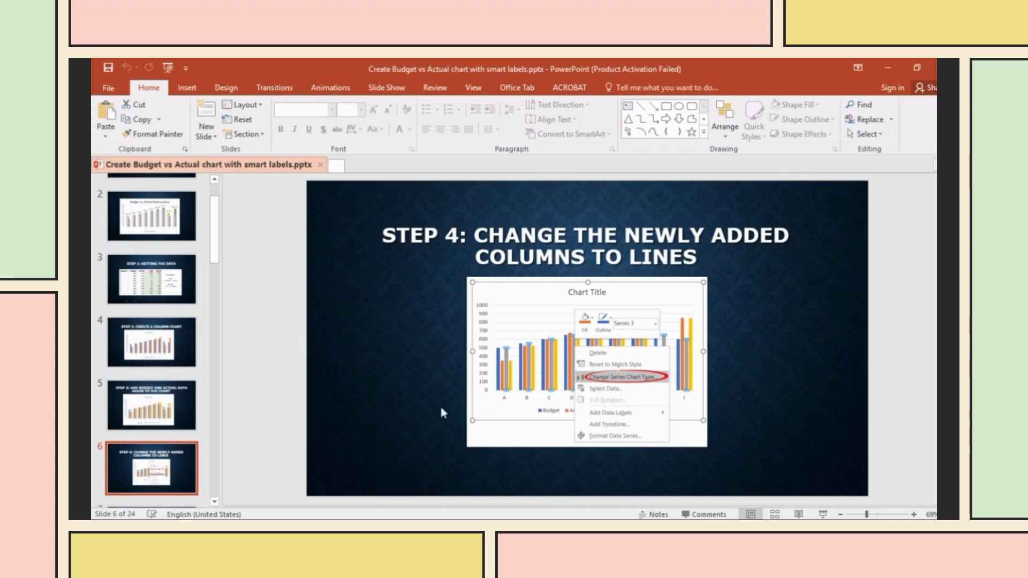
pyautogui.scroll(-2, 185, 467)
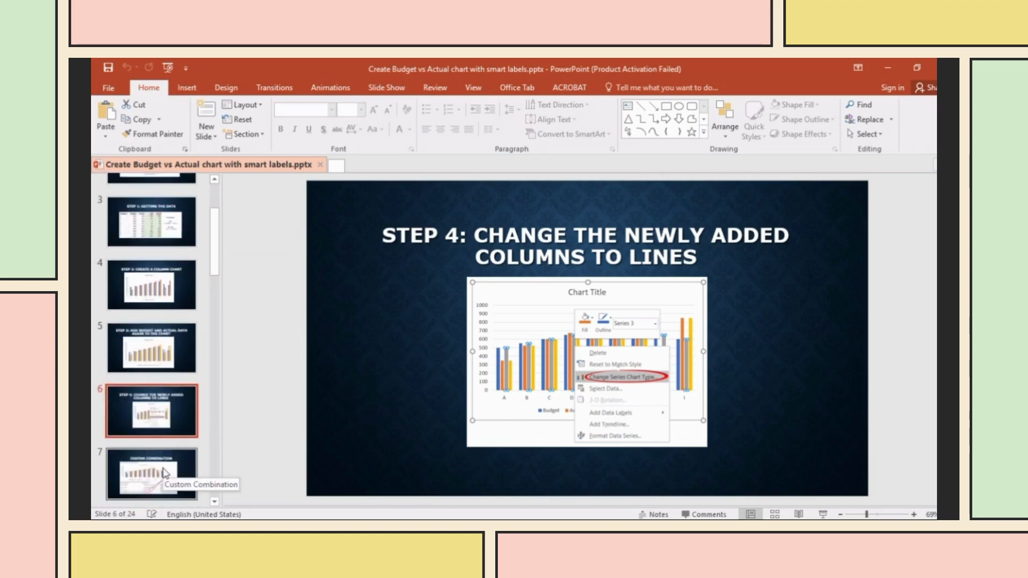
pyautogui.click(165, 474)
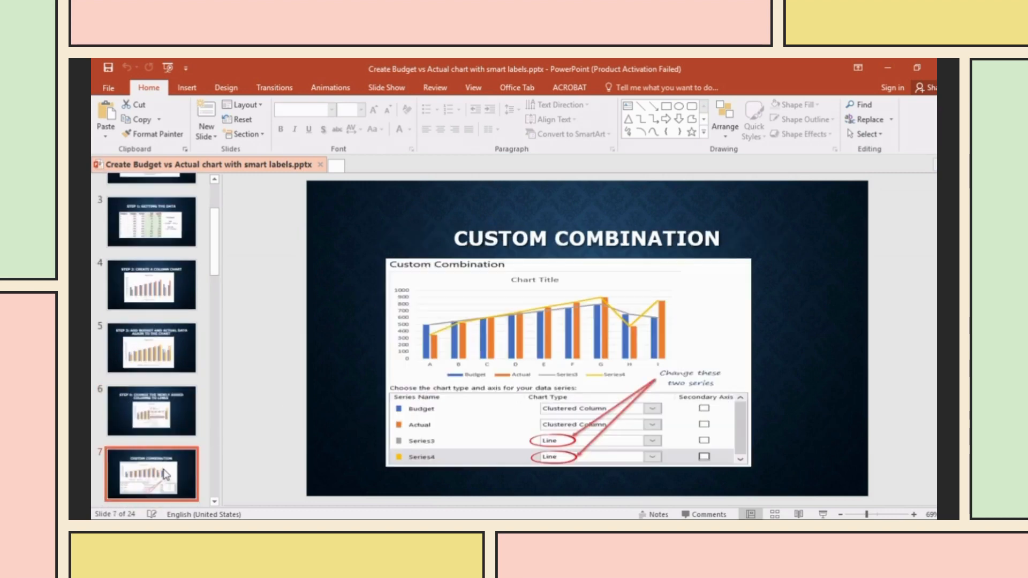
pyautogui.scroll(-4, 172, 473)
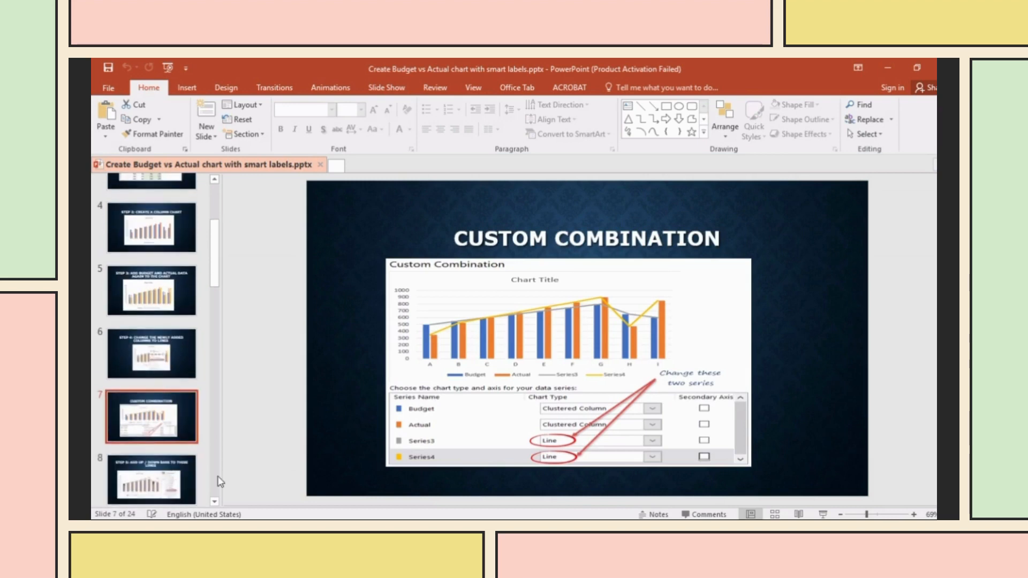
pyautogui.click(173, 411)
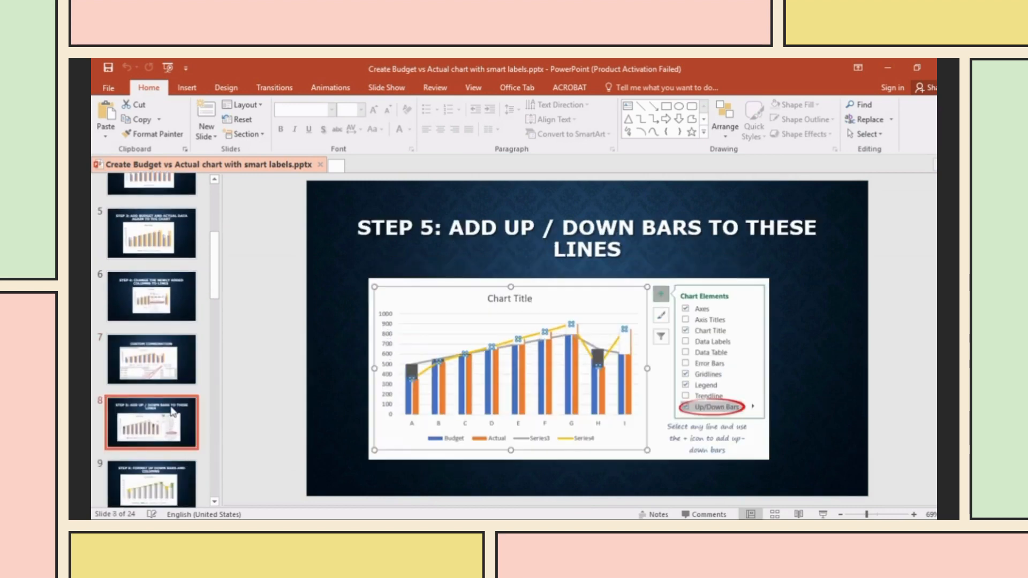
pyautogui.click(150, 480)
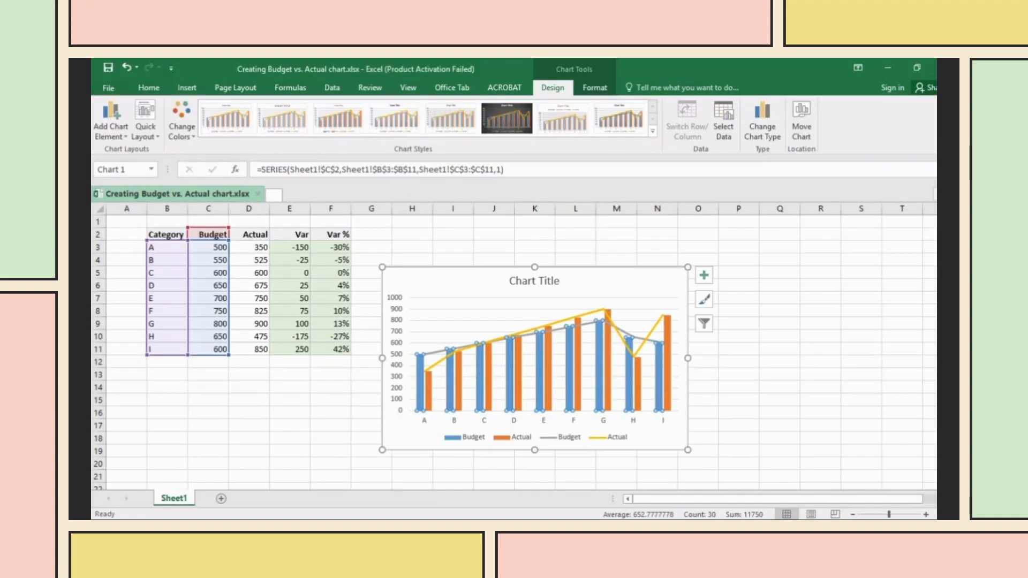
# - Deselect the chart in the Budget vs. Actual workbook to view the combo chart
pyautogui.click(693, 392)
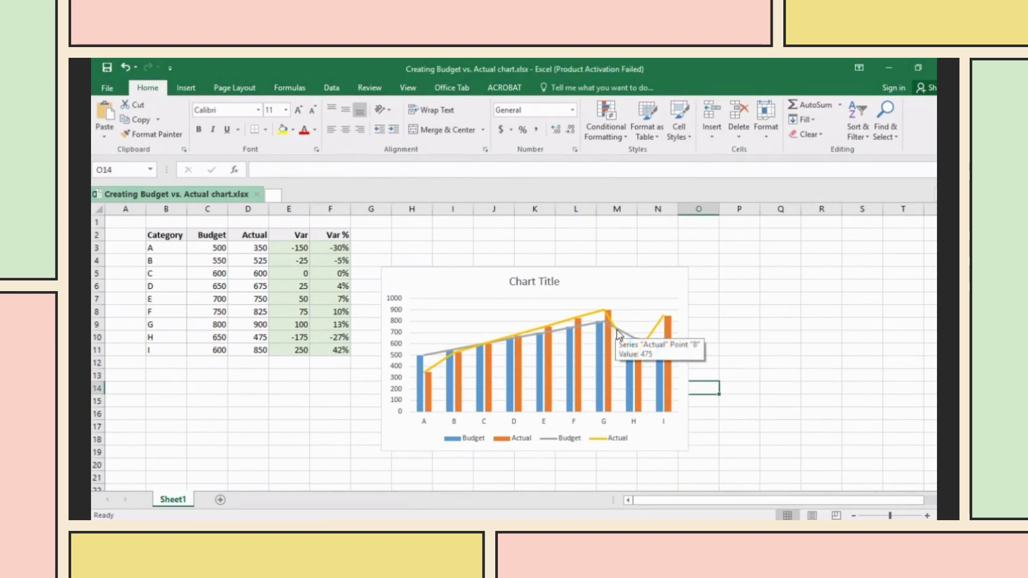
# - Add Up/Down Bars to the chart's Budget and Actual lines
pyautogui.click(652, 334)
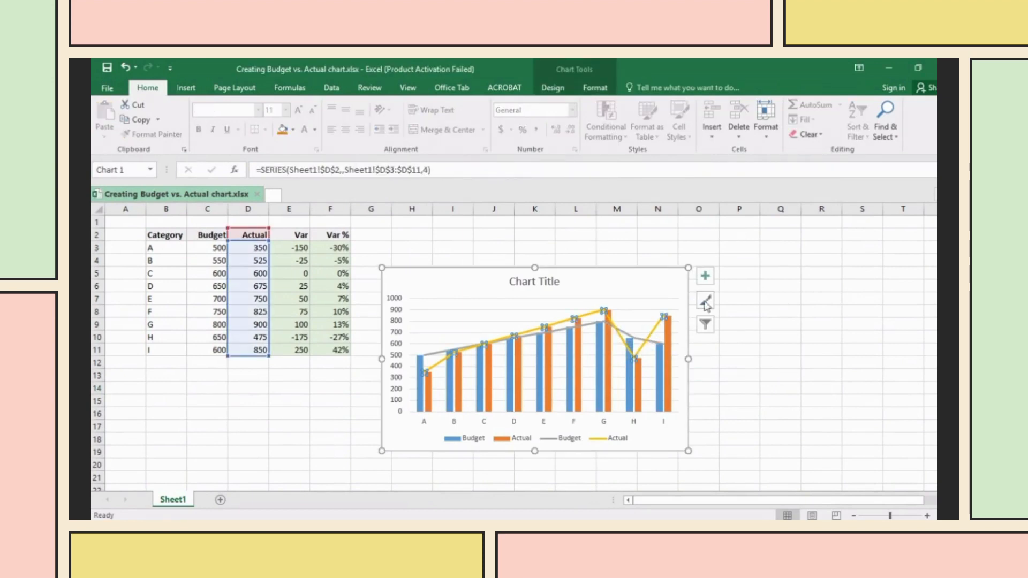
pyautogui.click(705, 276)
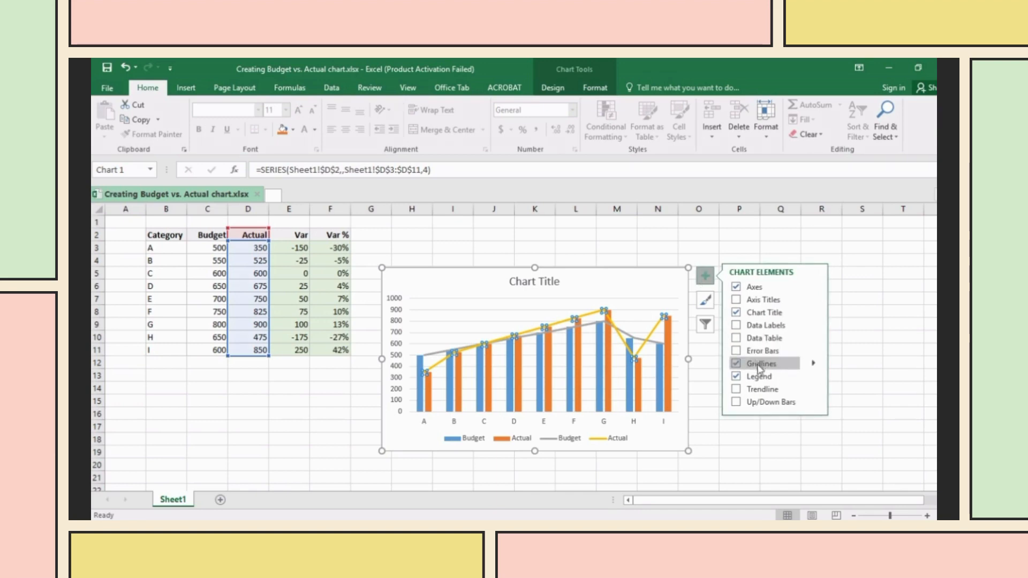
pyautogui.click(737, 402)
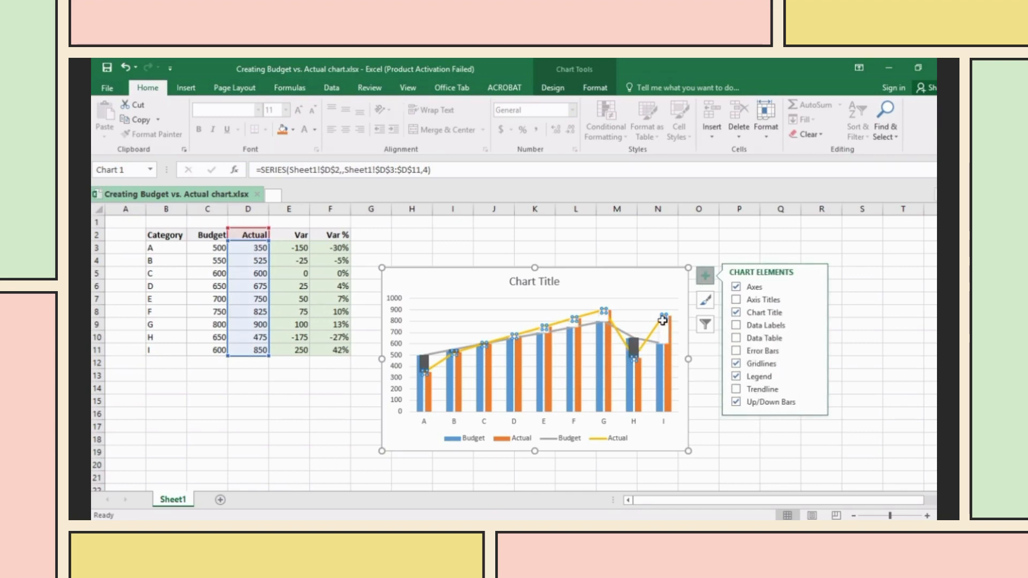
pyautogui.click(708, 412)
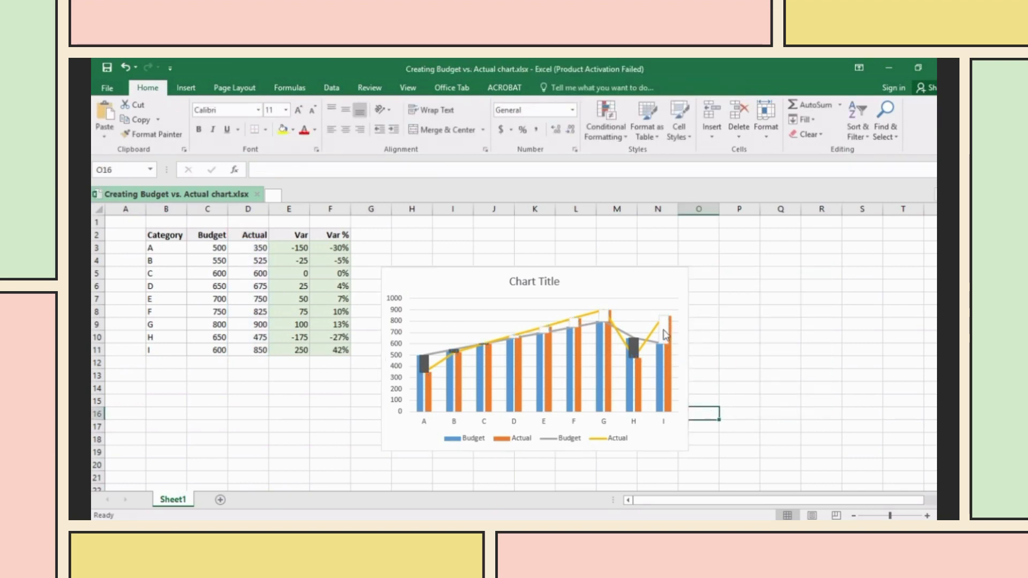
# - Fill the up-bars with yellow and the down-bars with Light Green
pyautogui.click(670, 356)
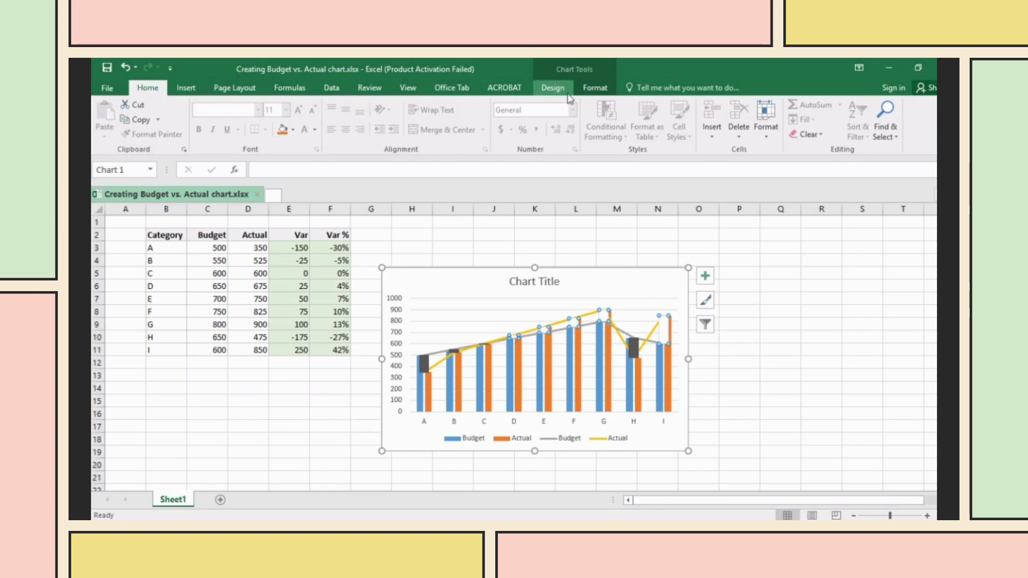
pyautogui.click(594, 88)
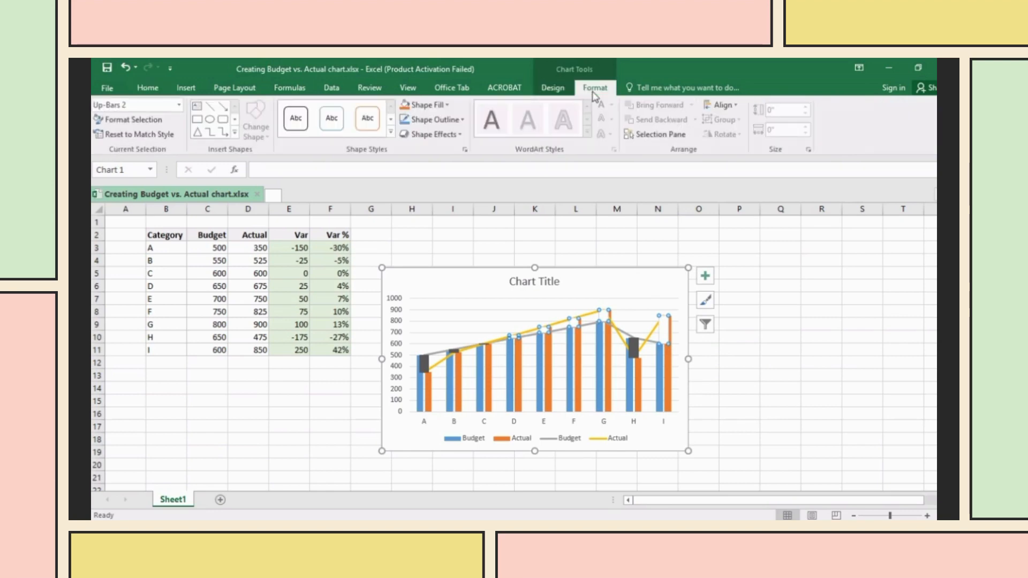
pyautogui.click(444, 106)
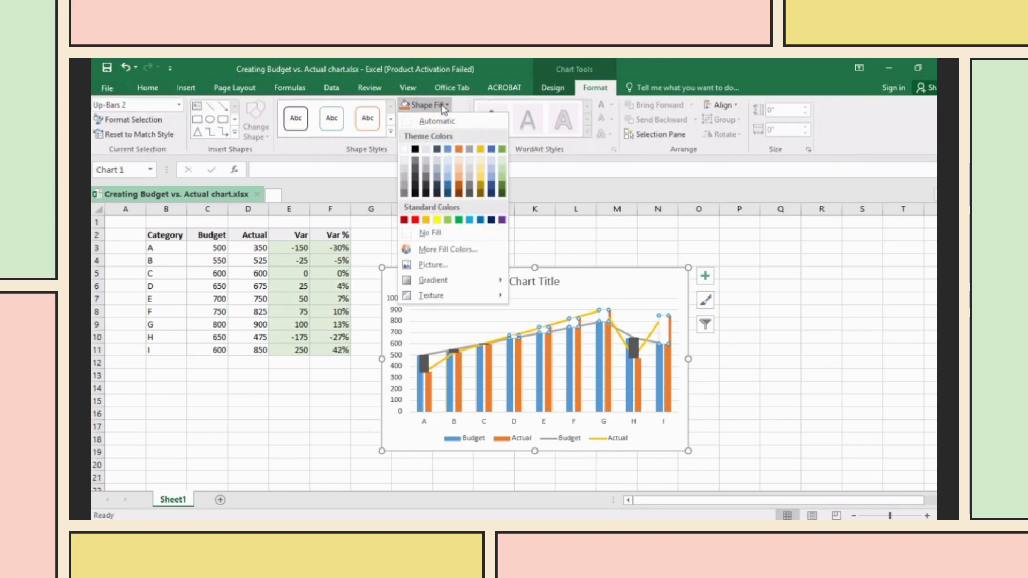
pyautogui.click(437, 219)
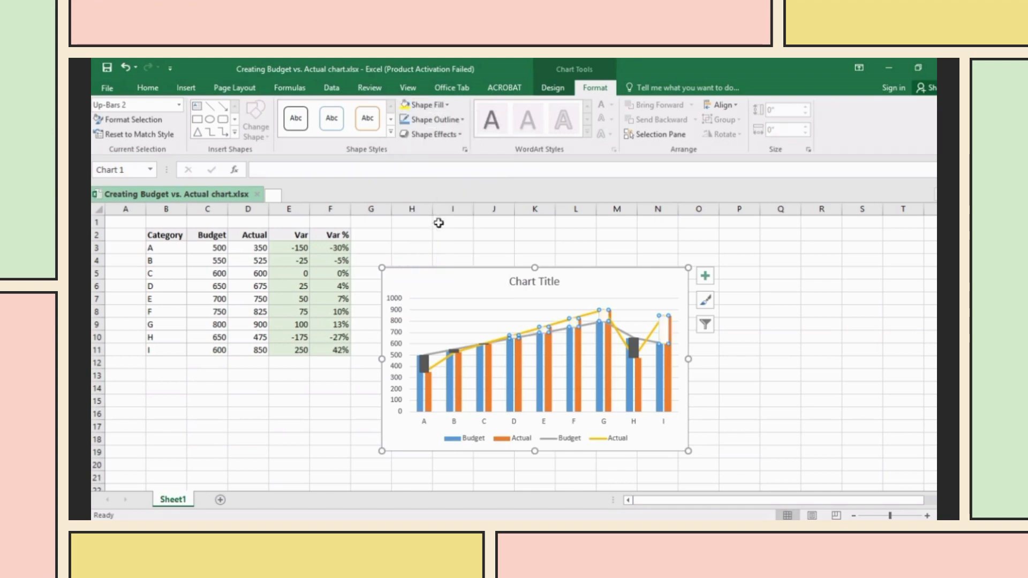
pyautogui.click(421, 363)
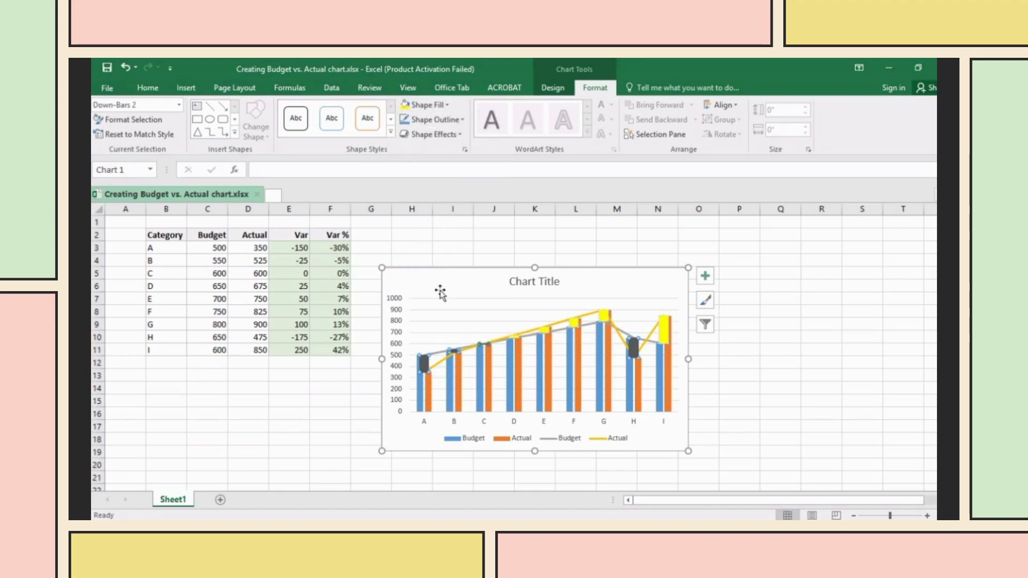
pyautogui.click(448, 106)
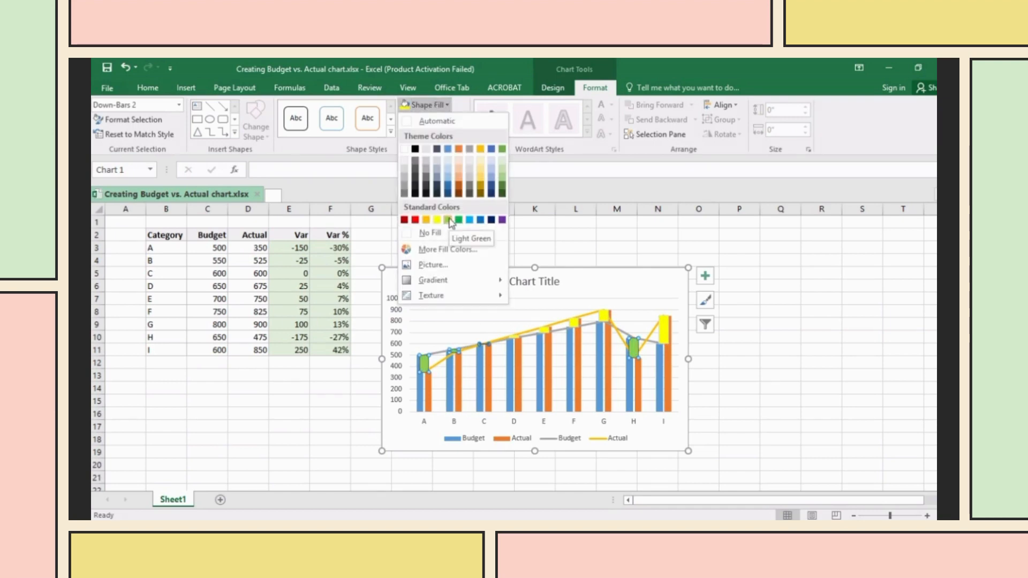
pyautogui.click(448, 221)
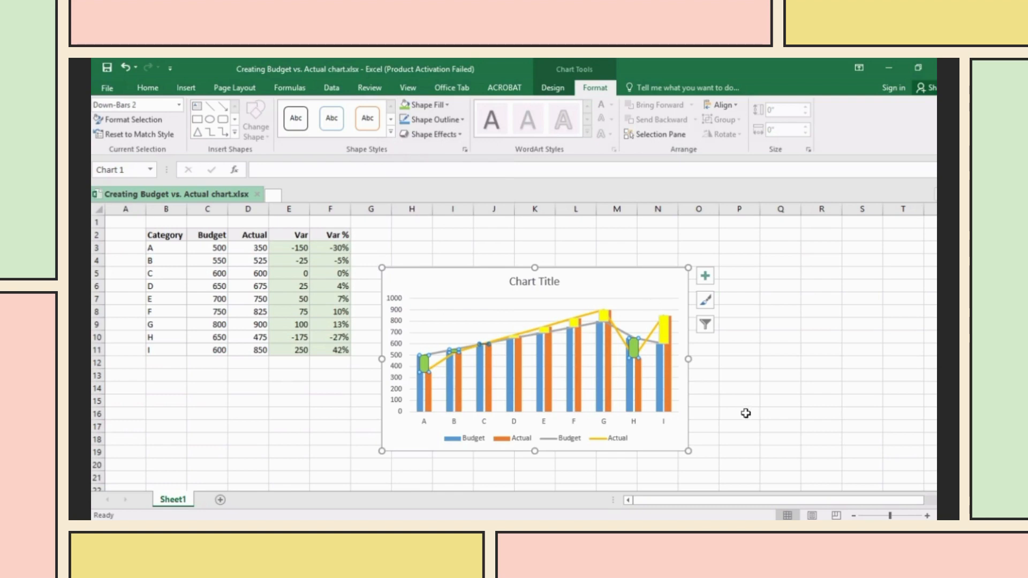
pyautogui.click(744, 390)
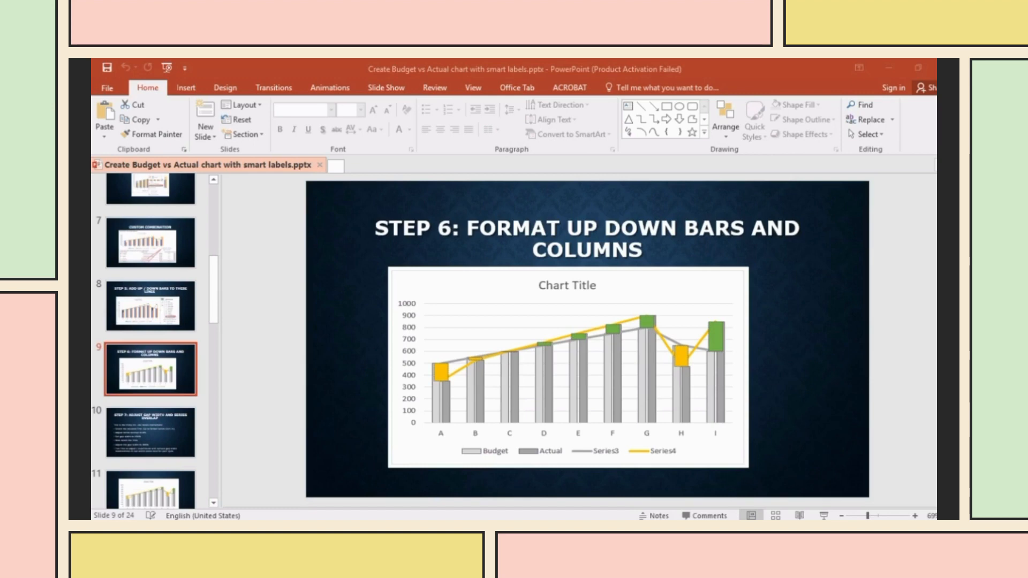
pyautogui.click(166, 423)
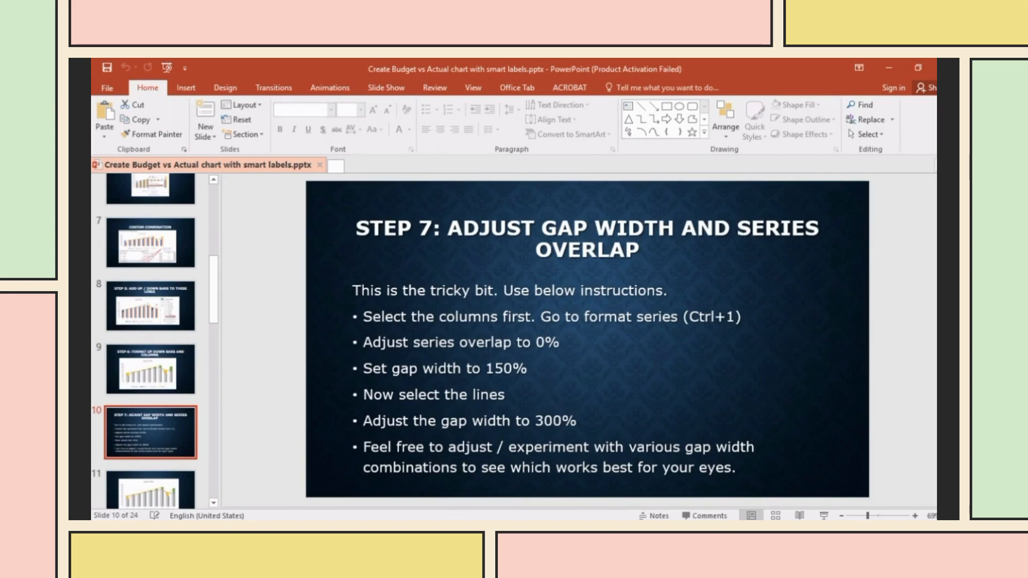
# - Return to the Excel chart workbook from the taskbar preview
pyautogui.moveTo(669, 520)
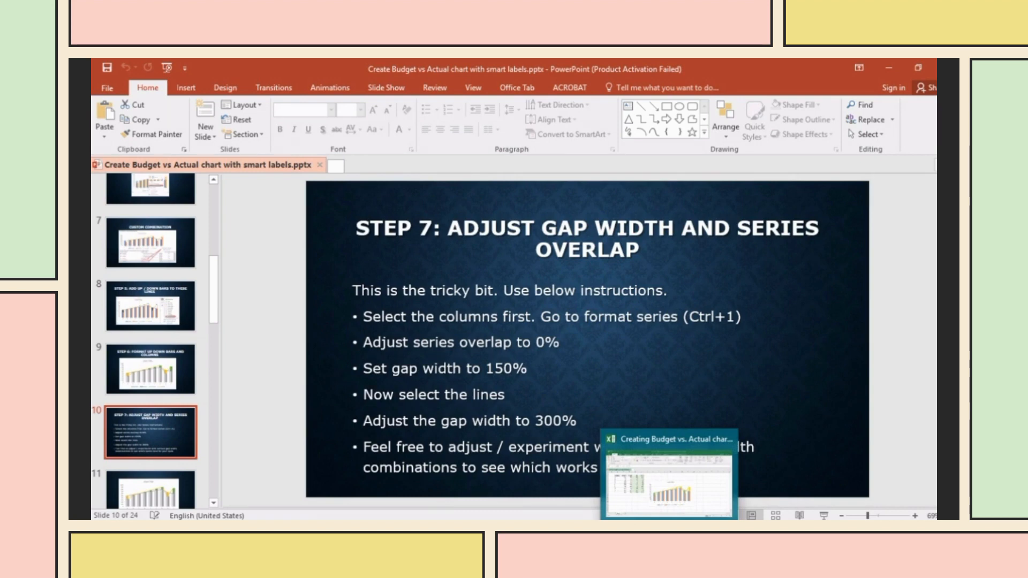
pyautogui.click(669, 474)
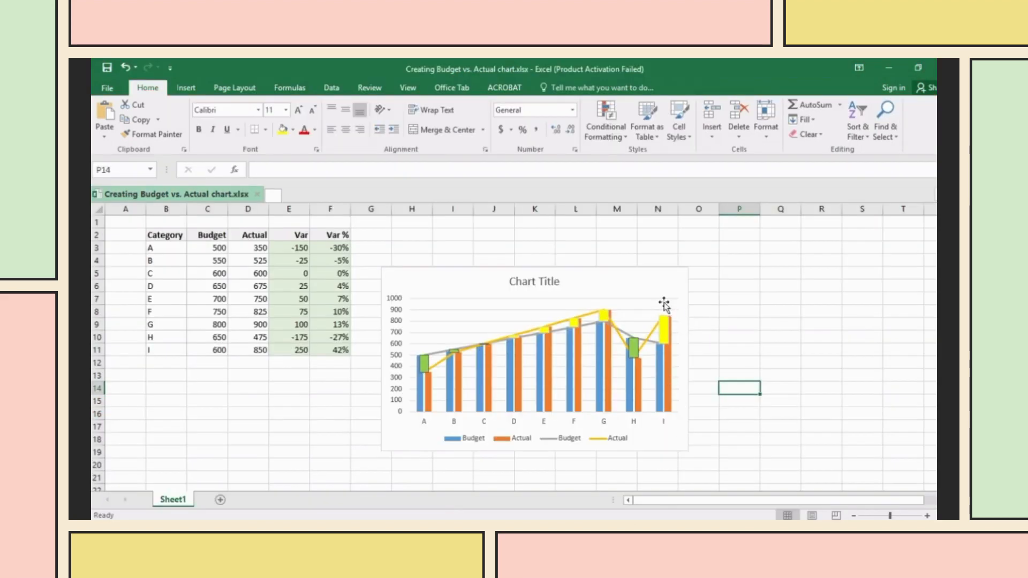
# - Open Format Data Series for the Actual columns and set Series Overlap to 0%
pyautogui.click(664, 358)
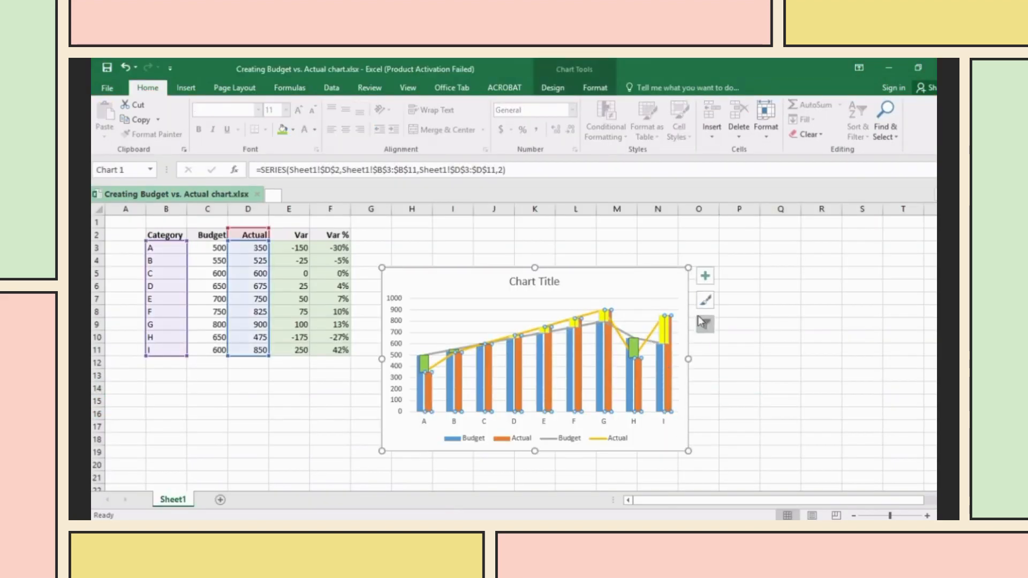
pyautogui.click(700, 284)
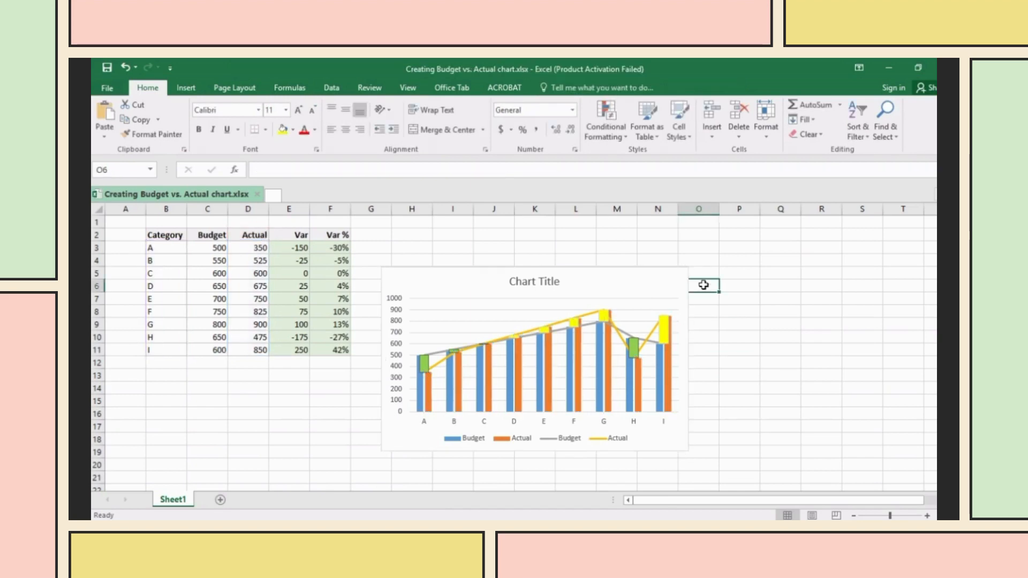
pyautogui.click(665, 364)
pyautogui.click(705, 276)
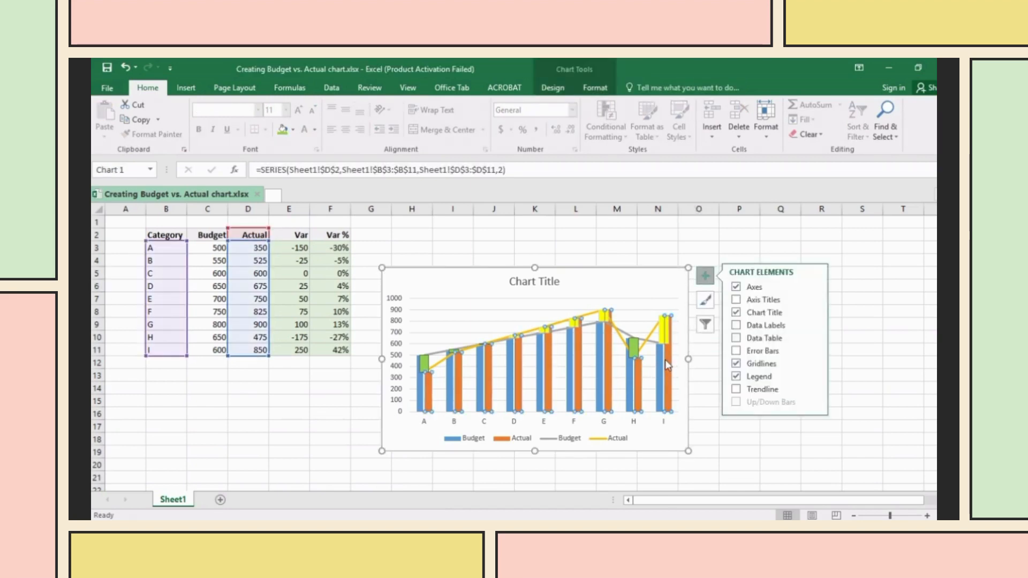
pyautogui.rightClick(667, 362)
pyautogui.click(715, 478)
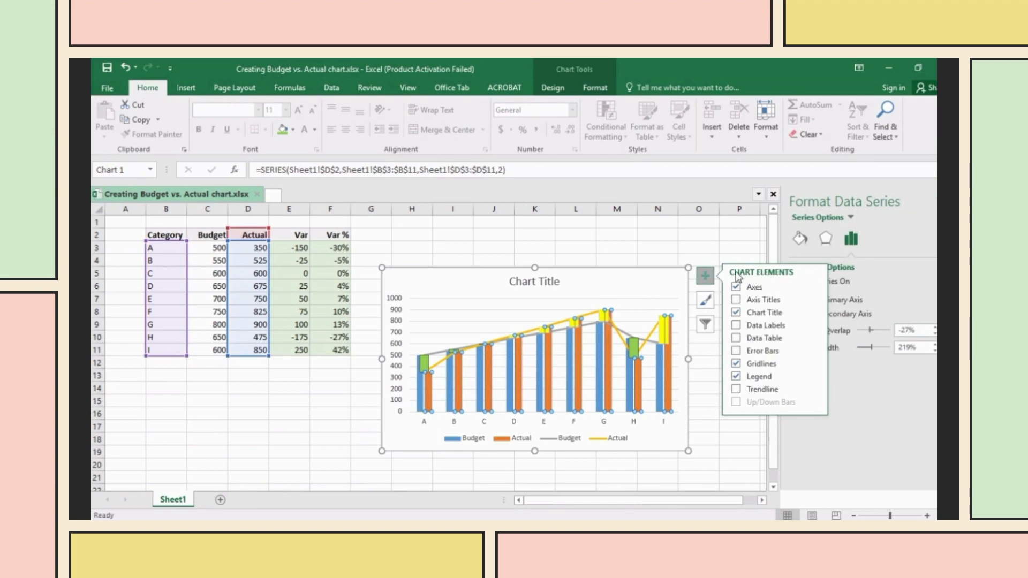
pyautogui.click(711, 238)
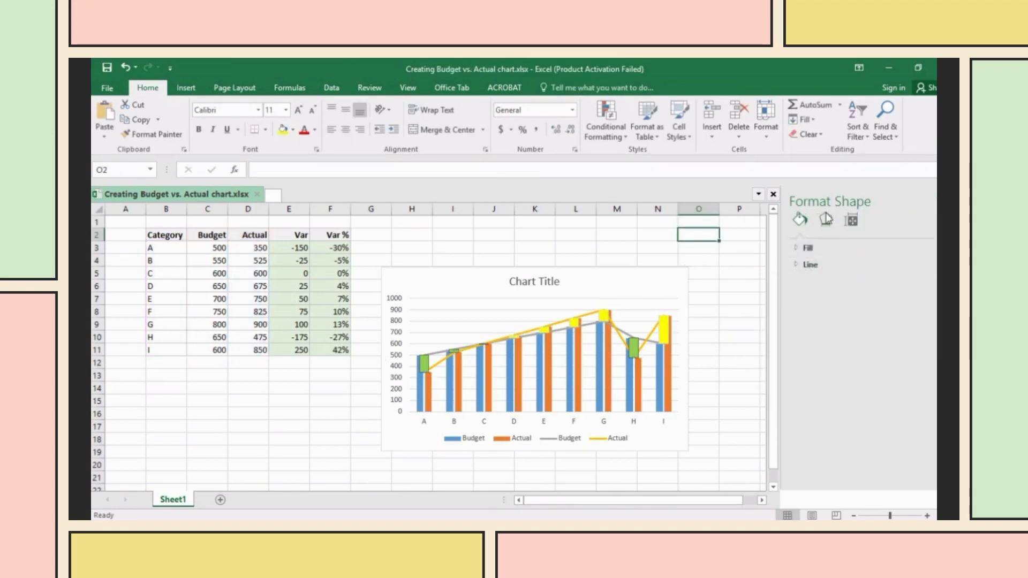
pyautogui.click(850, 221)
pyautogui.click(807, 248)
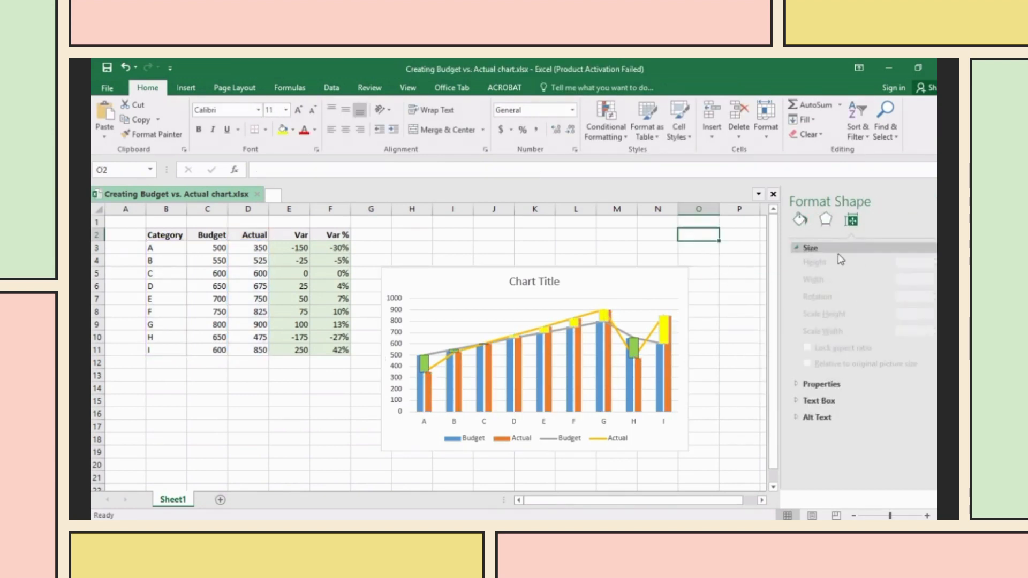
pyautogui.click(668, 373)
pyautogui.click(668, 373)
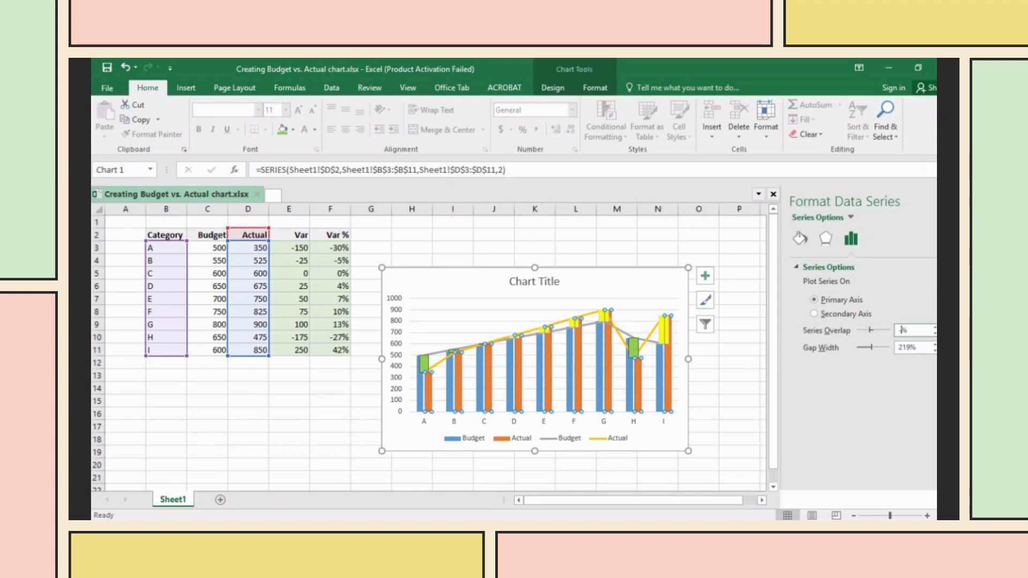
pyautogui.write('0')
pyautogui.press('BackSpace')
pyautogui.press('BackSpace')
# - Check the tutorial slide and set the column Gap Width to 150%
pyautogui.click(582, 480)
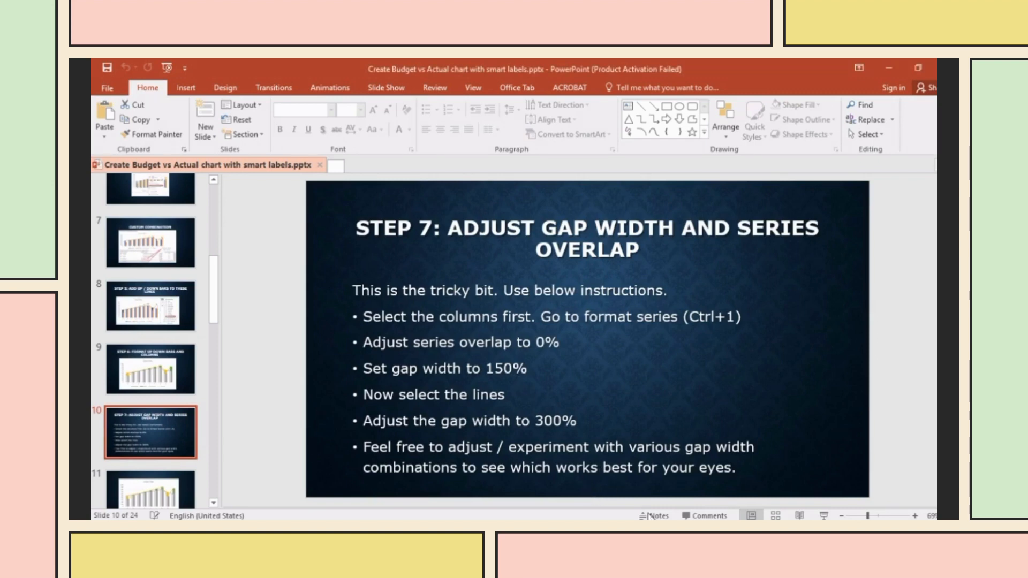
pyautogui.hotkey('alt', 'Tab')
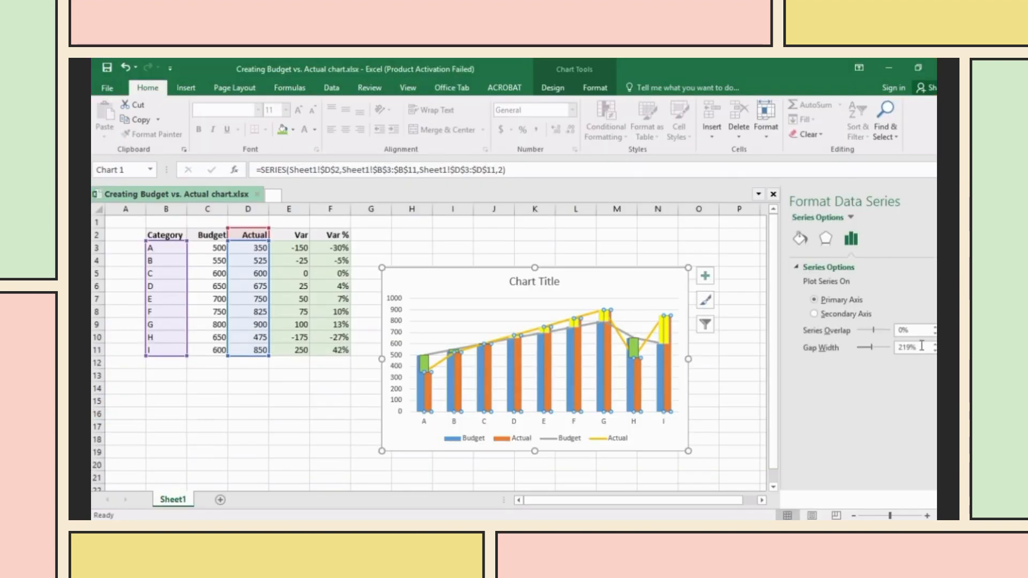
pyautogui.click(909, 347)
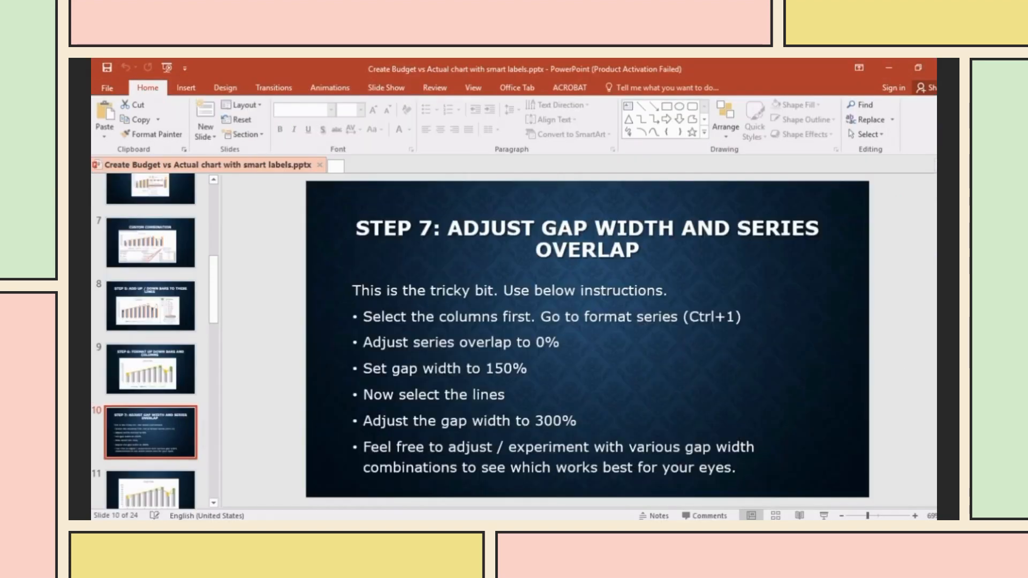
pyautogui.moveTo(670, 527)
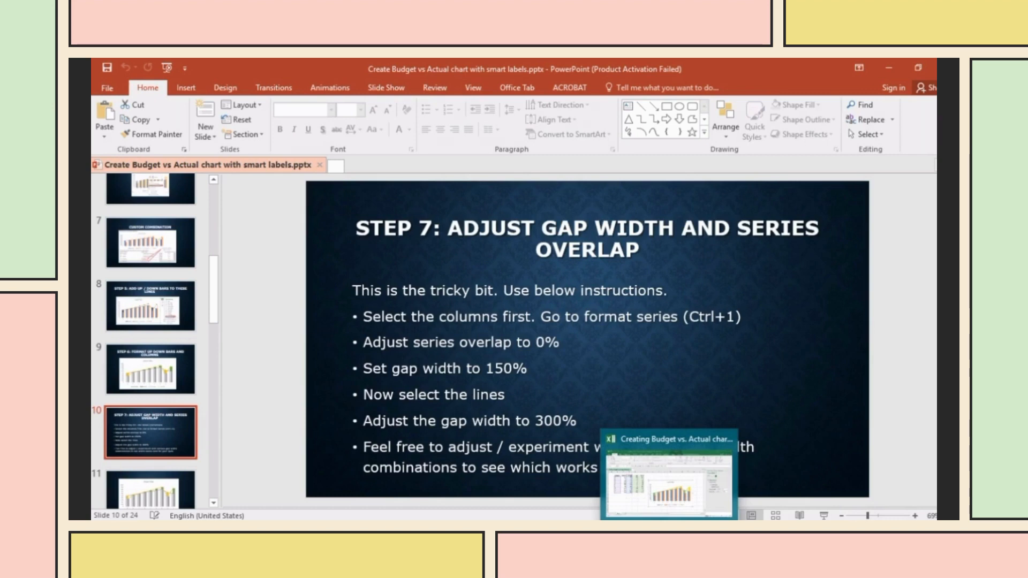
pyautogui.click(669, 482)
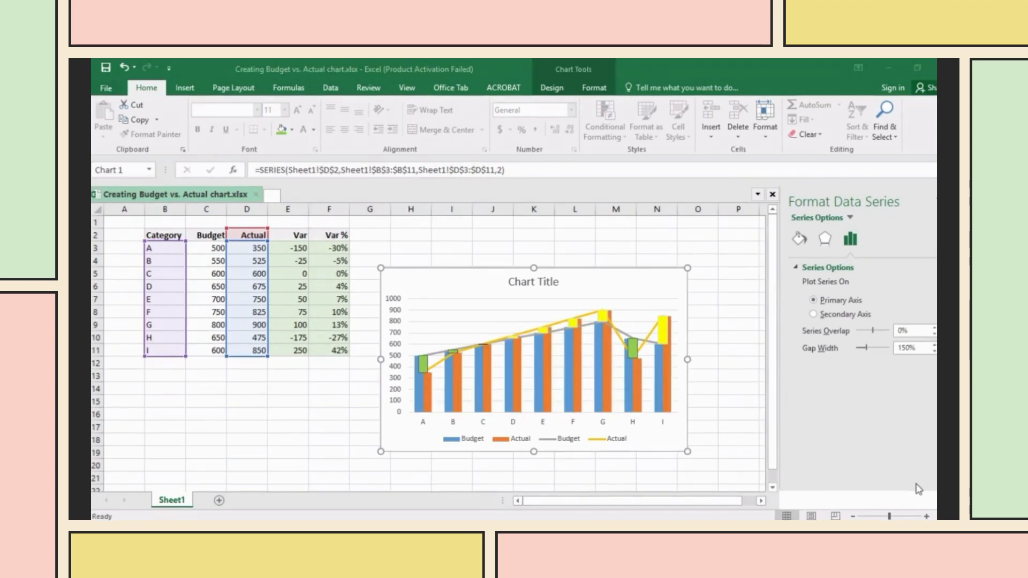
# - Select the Actual line series and set its Gap Width to 300%
pyautogui.click(654, 332)
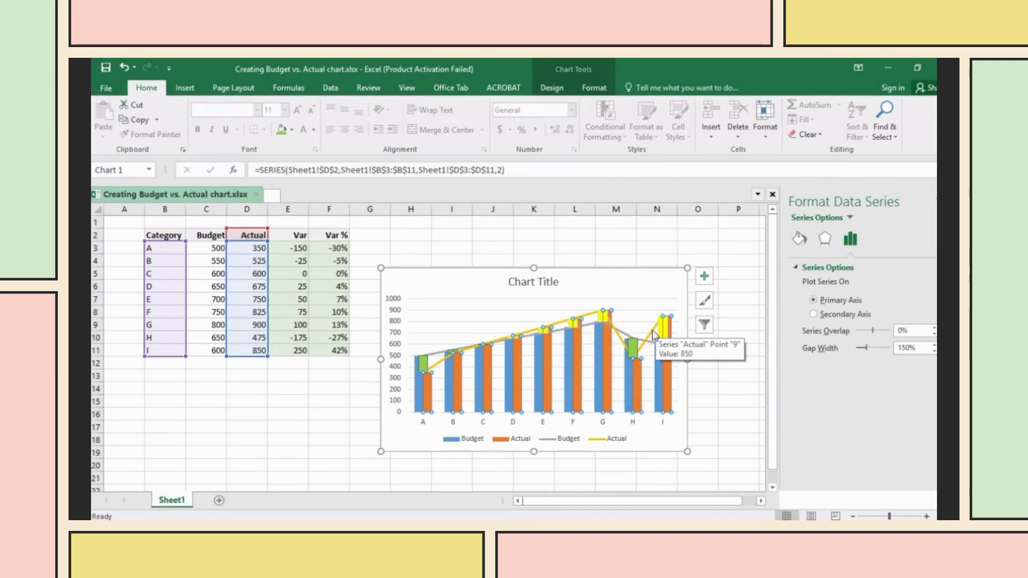
pyautogui.click(653, 333)
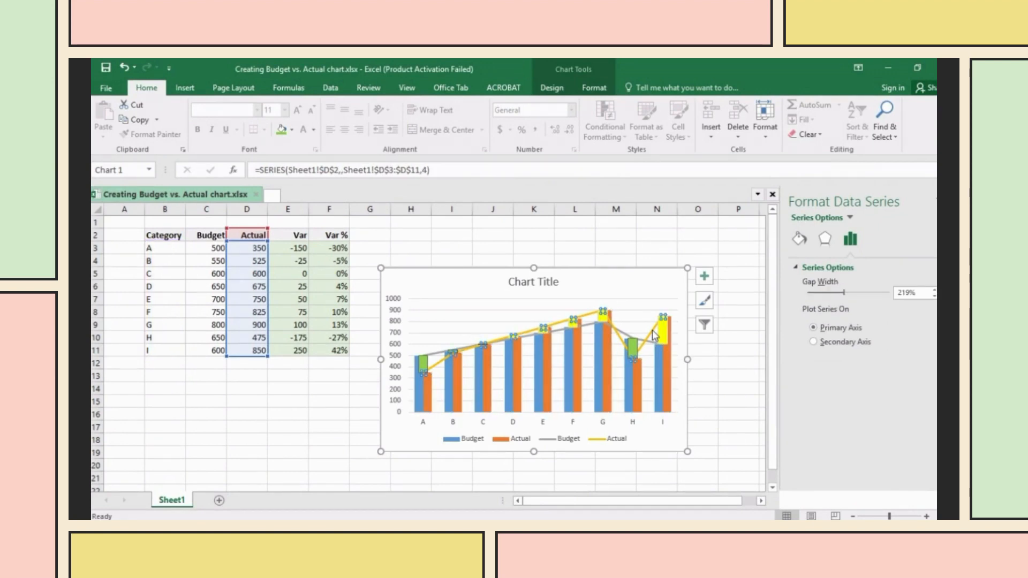
pyautogui.click(910, 294)
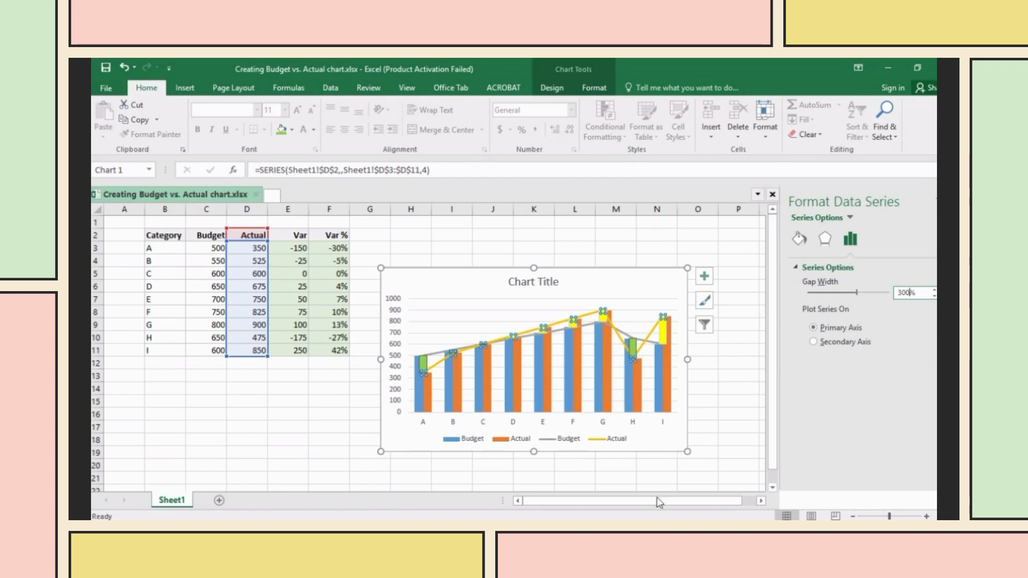
# - In PowerPoint, move past slide 11 to the Step 8 'Make the lines invisible' slide
pyautogui.click(634, 505)
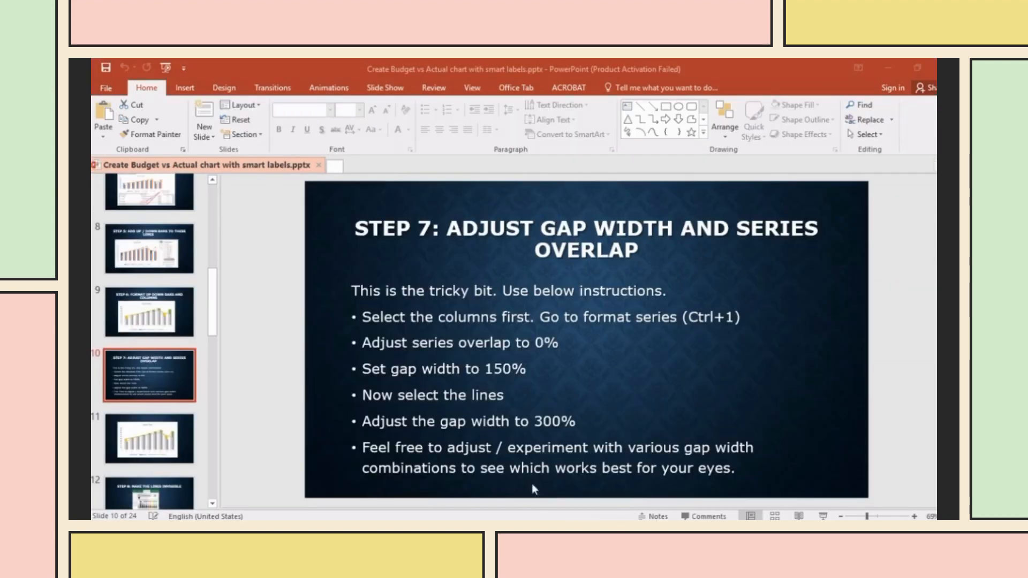
pyautogui.click(177, 443)
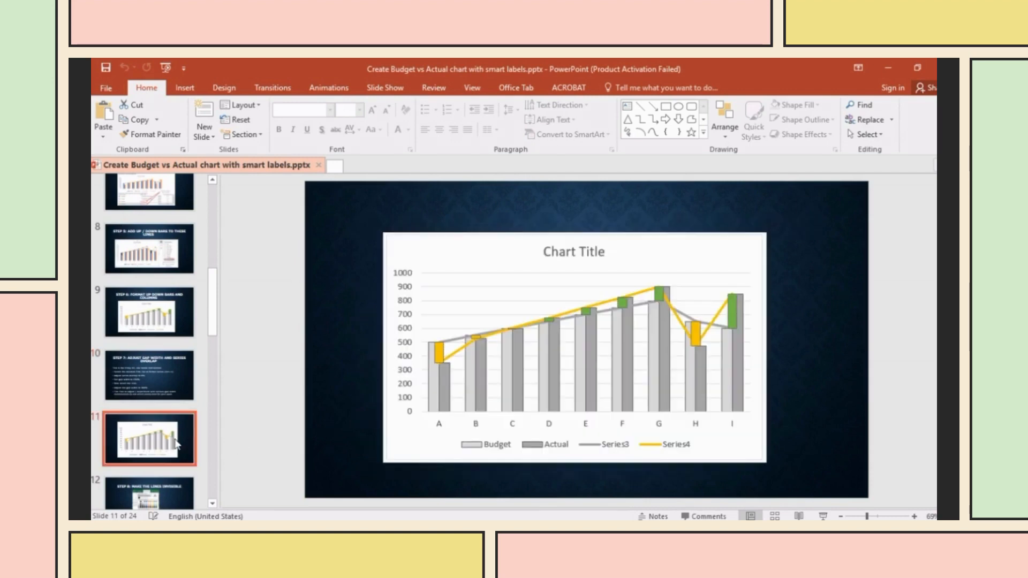
pyautogui.scroll(-2, 154, 447)
pyautogui.click(153, 447)
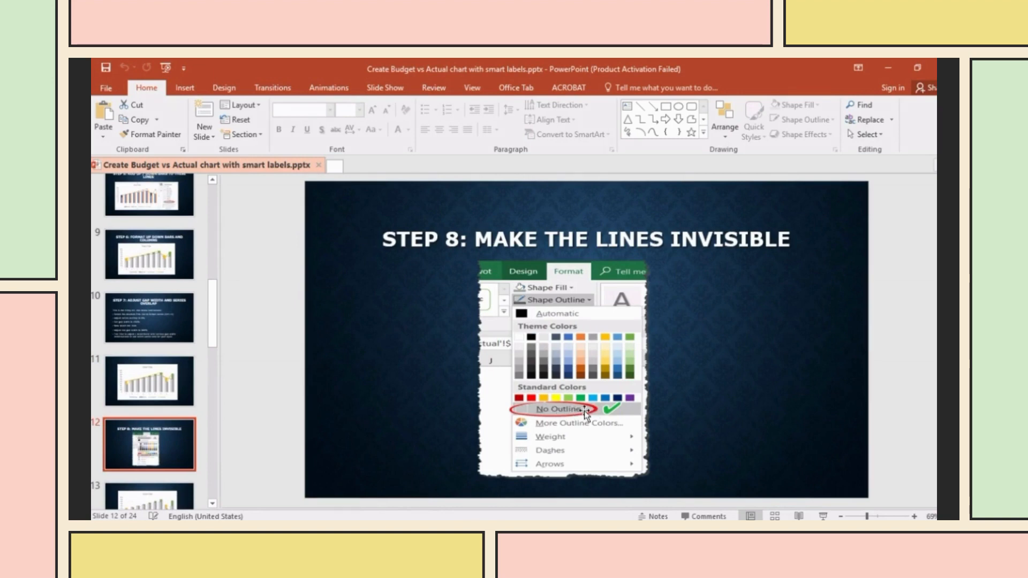
# - Back in Excel, set No Outline on the selected Actual data point for category I
pyautogui.hotkey('alt', 'Tab')
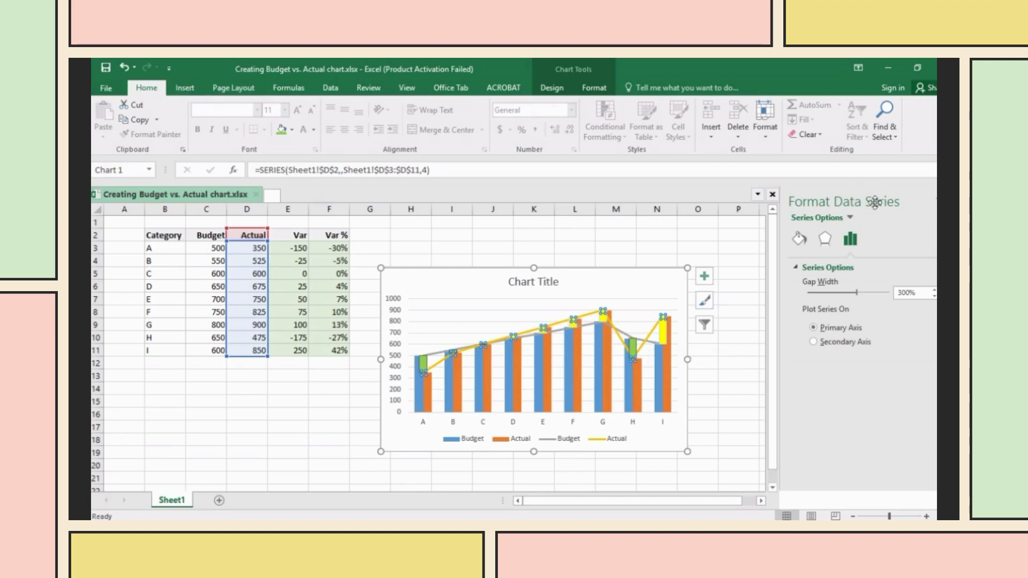
pyautogui.click(936, 201)
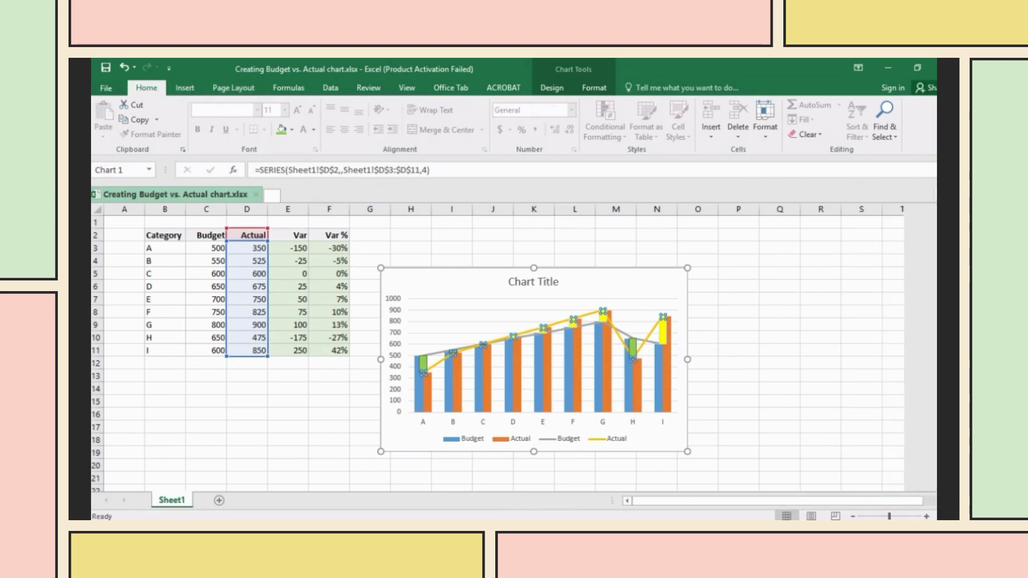
pyautogui.click(653, 340)
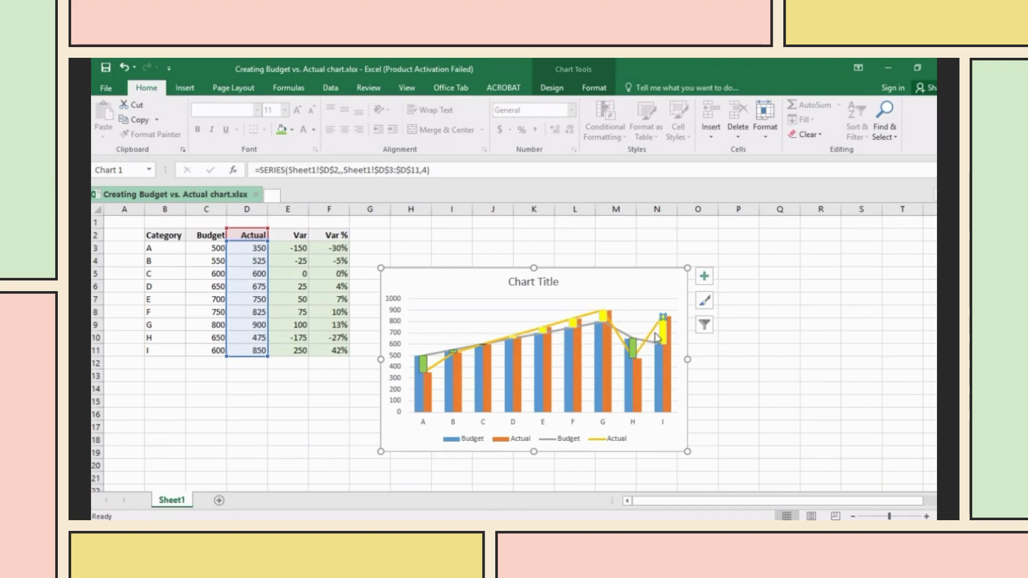
pyautogui.click(589, 90)
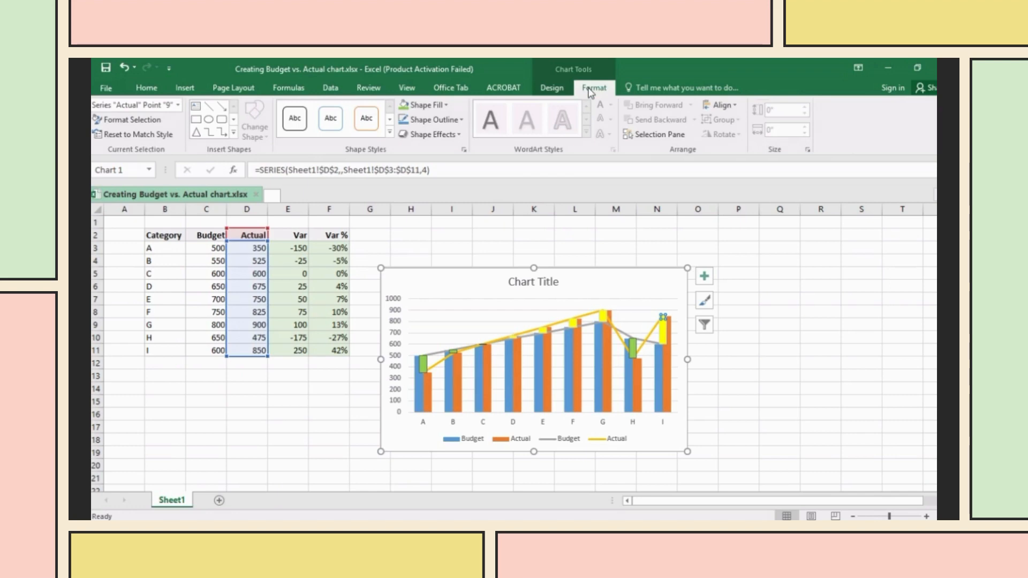
pyautogui.click(456, 120)
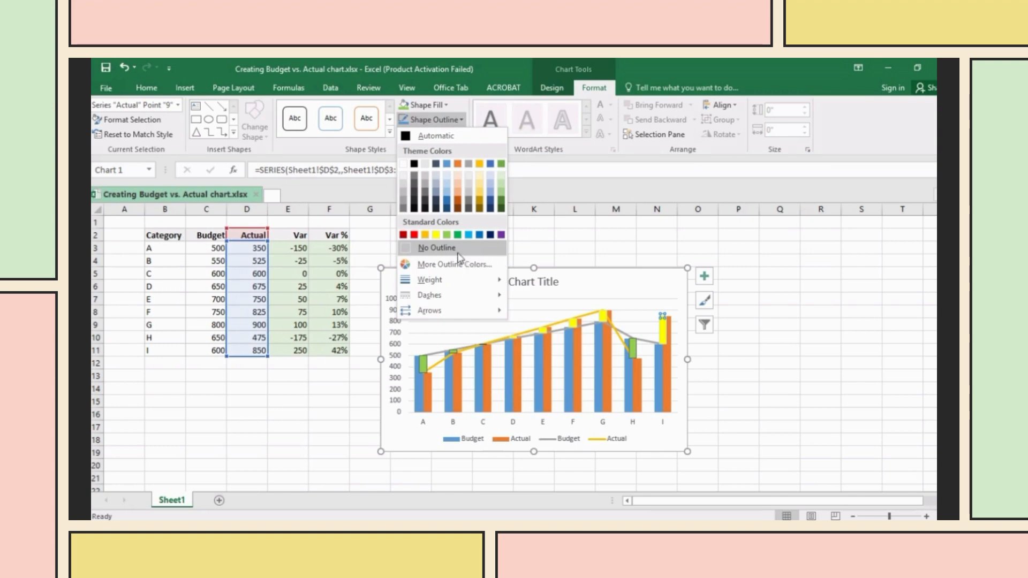
pyautogui.click(459, 249)
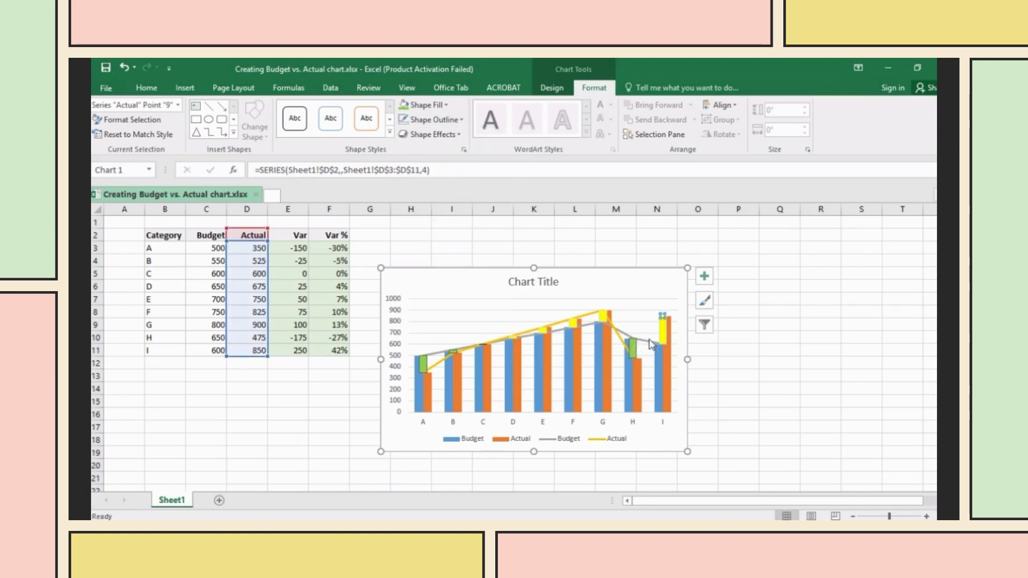
pyautogui.hotkey('ctrl', '1')
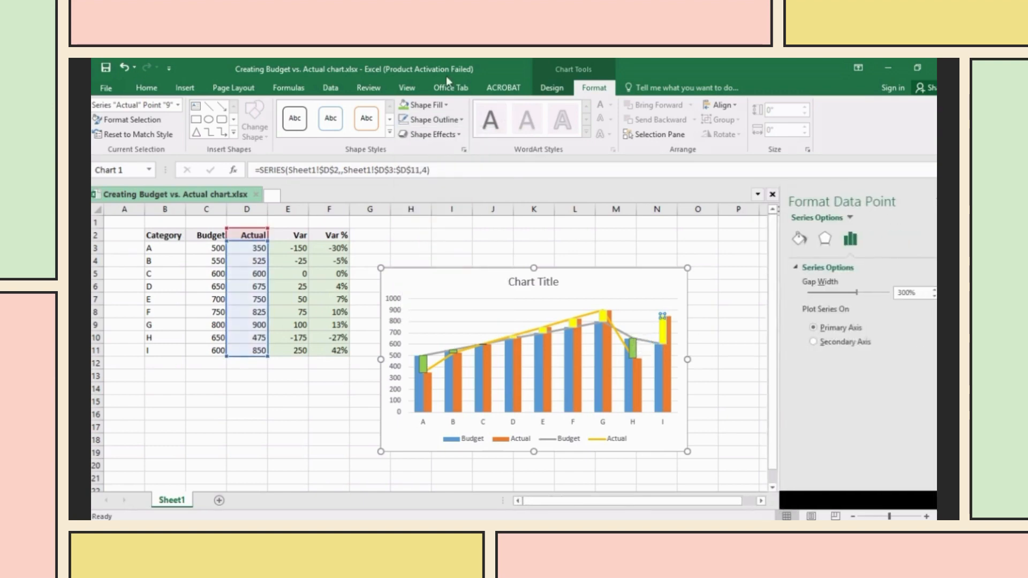
pyautogui.click(440, 120)
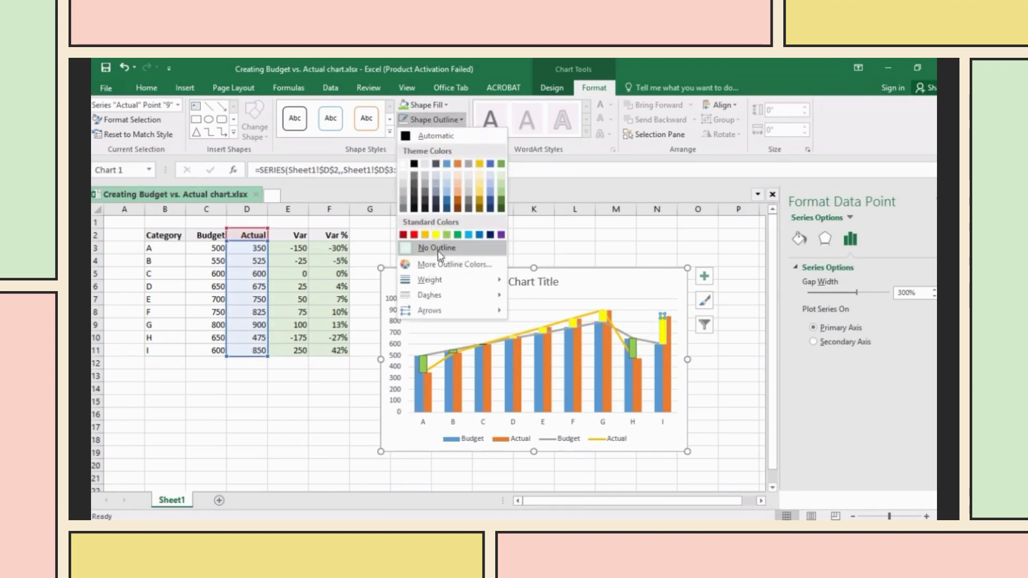
pyautogui.click(650, 341)
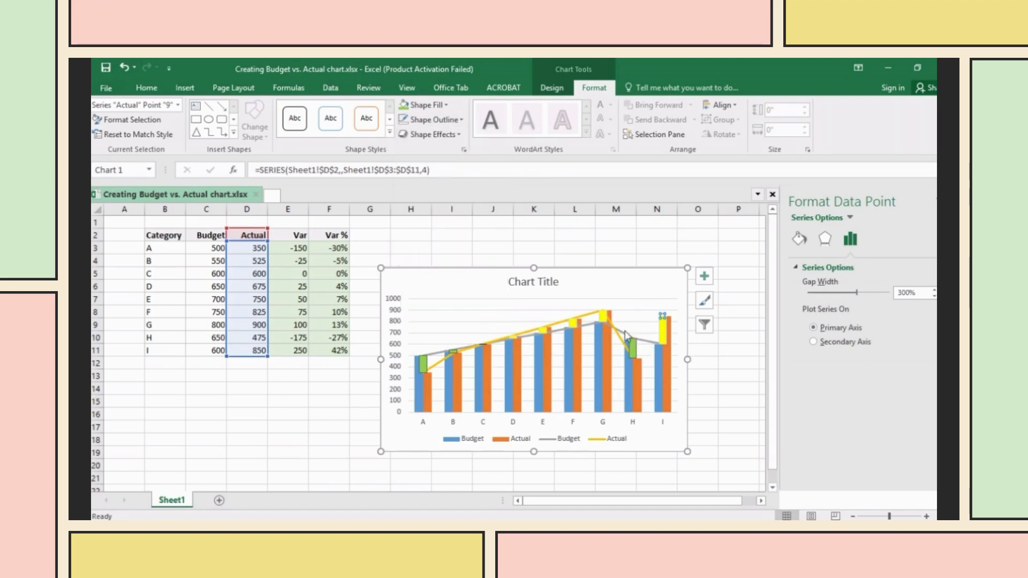
# - Set No Outline on the grey Budget line and the yellow Actual line
pyautogui.click(624, 335)
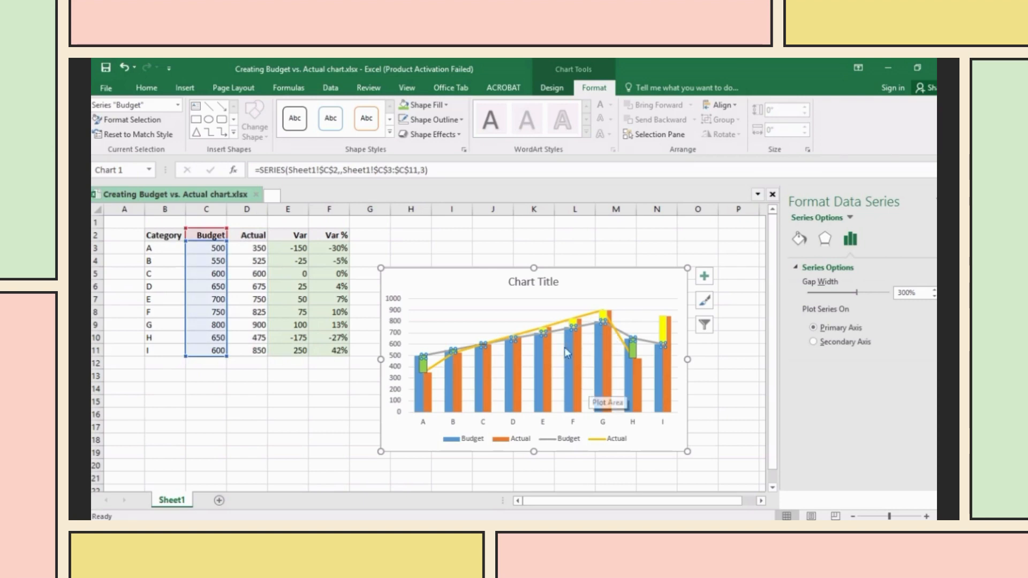
pyautogui.click(445, 133)
pyautogui.click(454, 122)
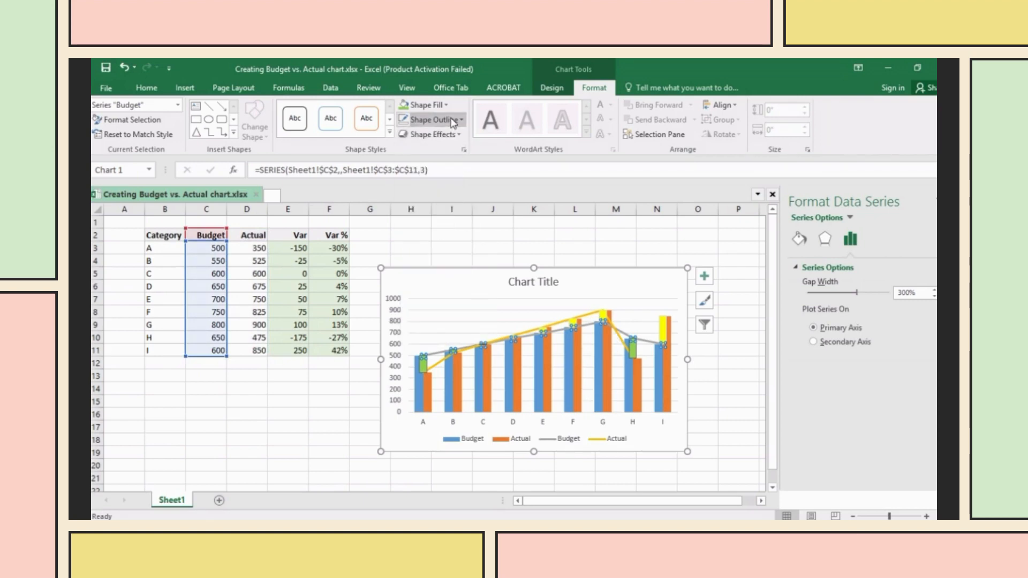
pyautogui.click(454, 121)
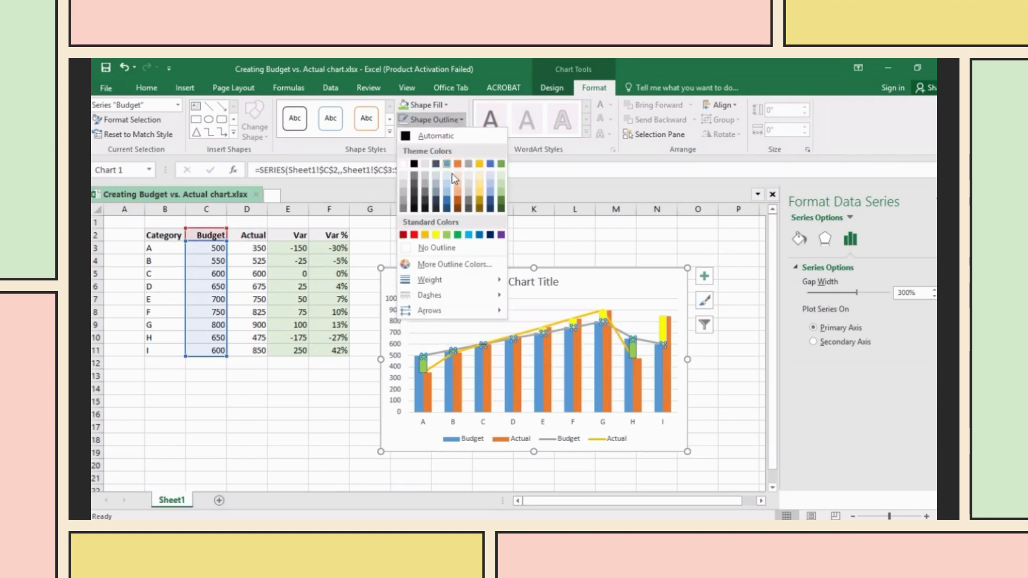
pyautogui.click(439, 249)
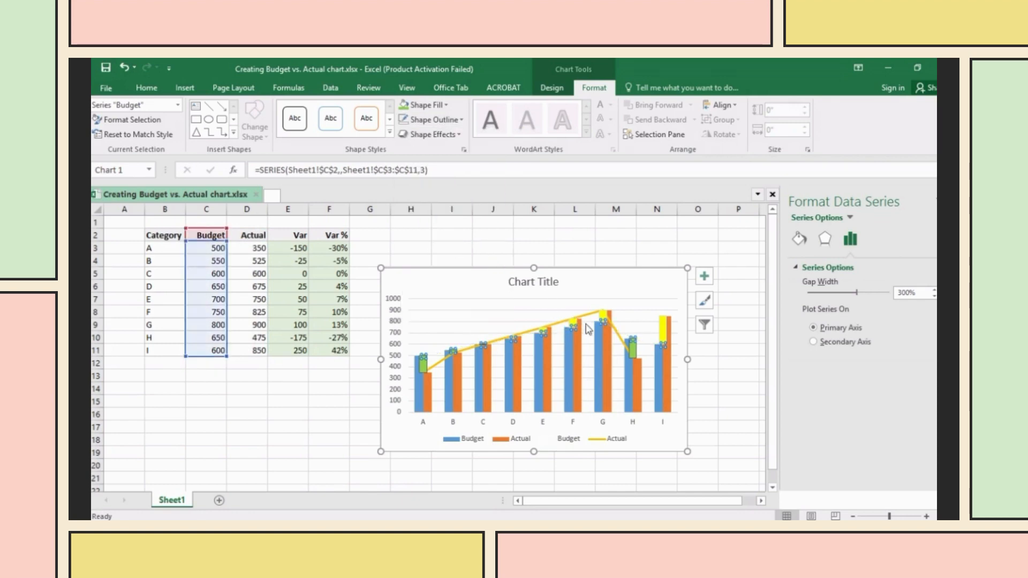
pyautogui.click(616, 333)
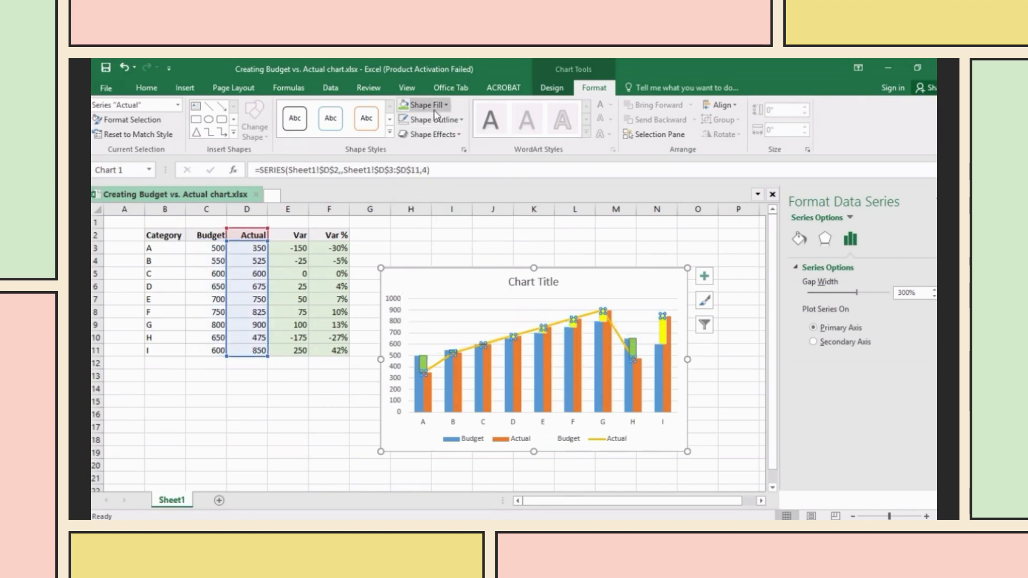
pyautogui.click(451, 121)
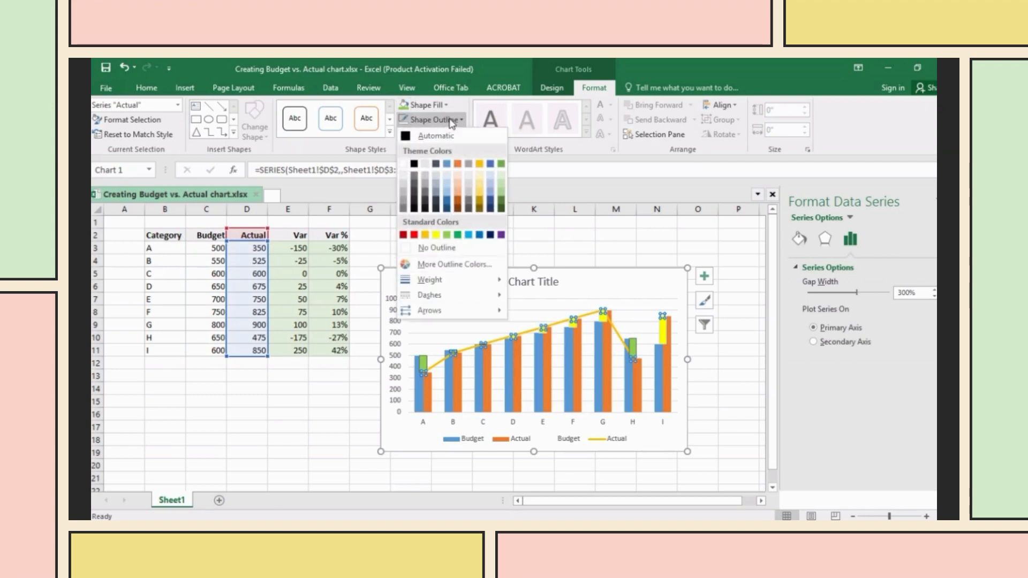
pyautogui.click(455, 248)
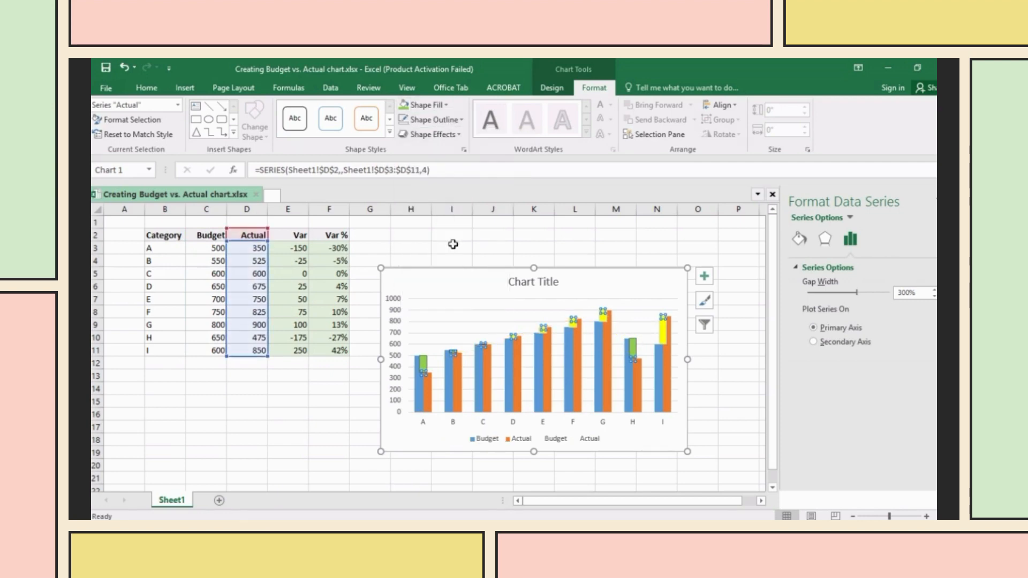
pyautogui.click(756, 438)
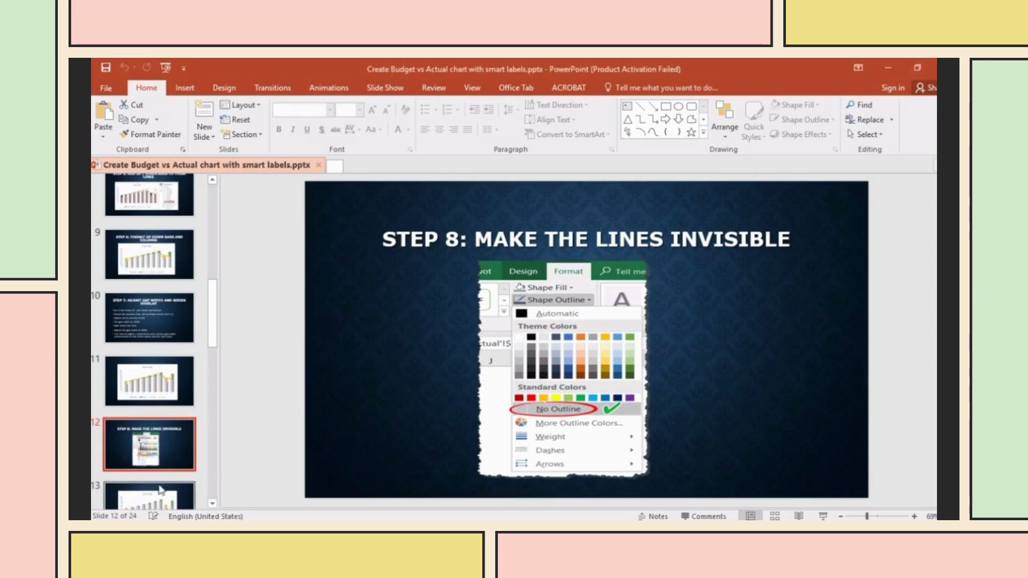
# - View slide 13's finished chart and compare it with the Excel workbook
pyautogui.scroll(-3, 159, 367)
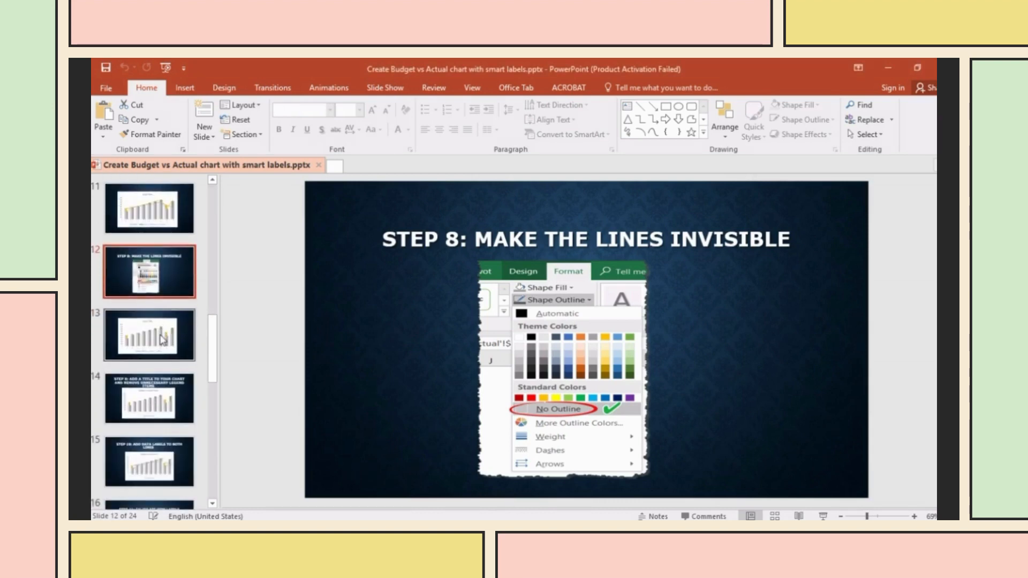
pyautogui.click(164, 339)
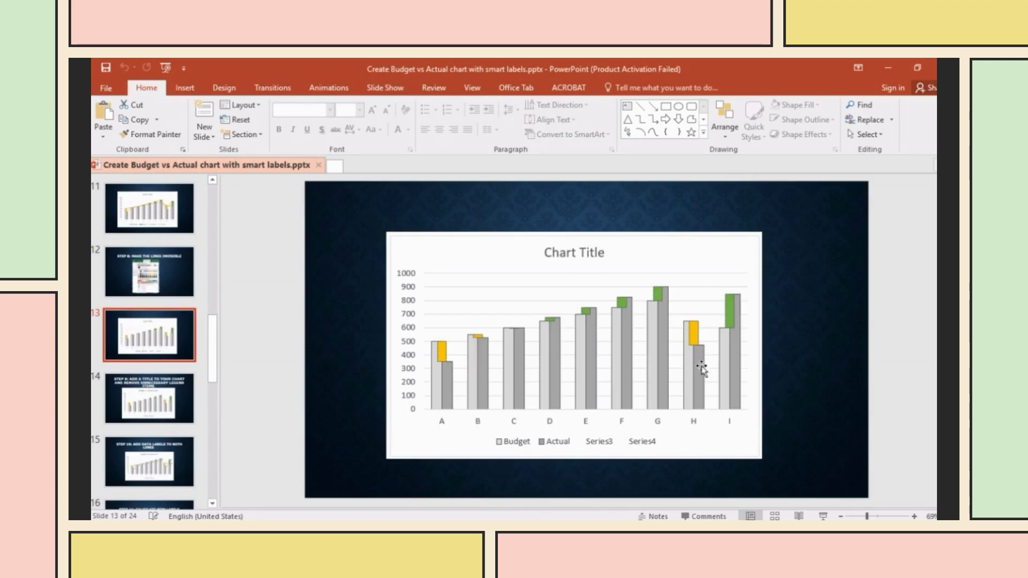
pyautogui.click(670, 529)
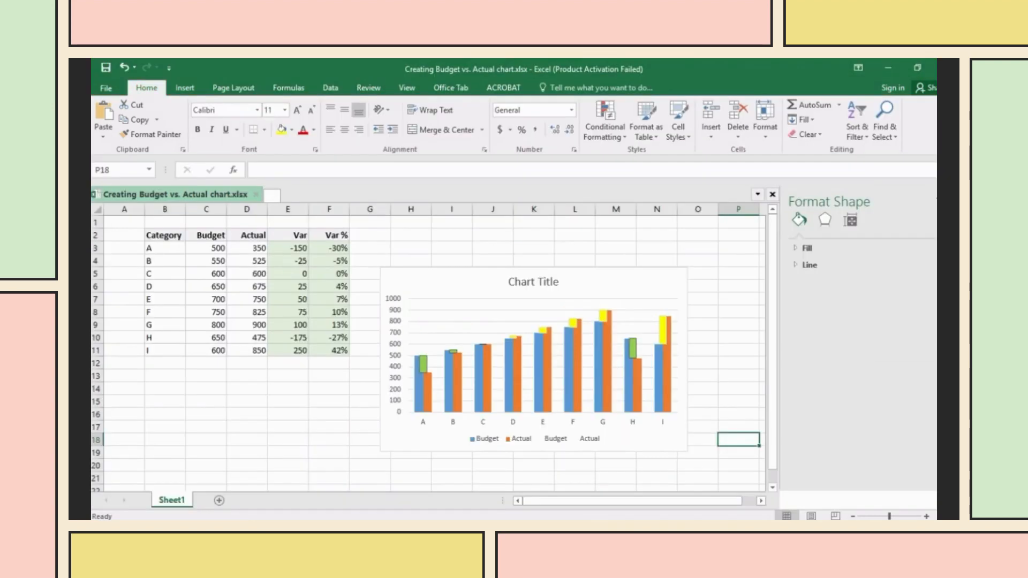
pyautogui.hotkey('alt', 'Tab')
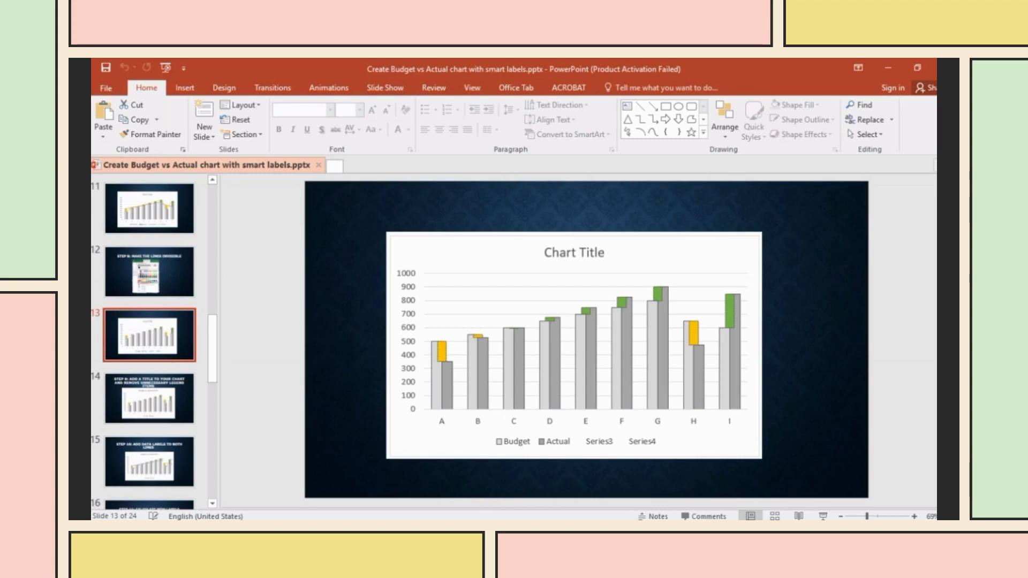
# - Open slide 14, Step 9 on chart titles and extra legend items, then return to Excel
pyautogui.click(148, 412)
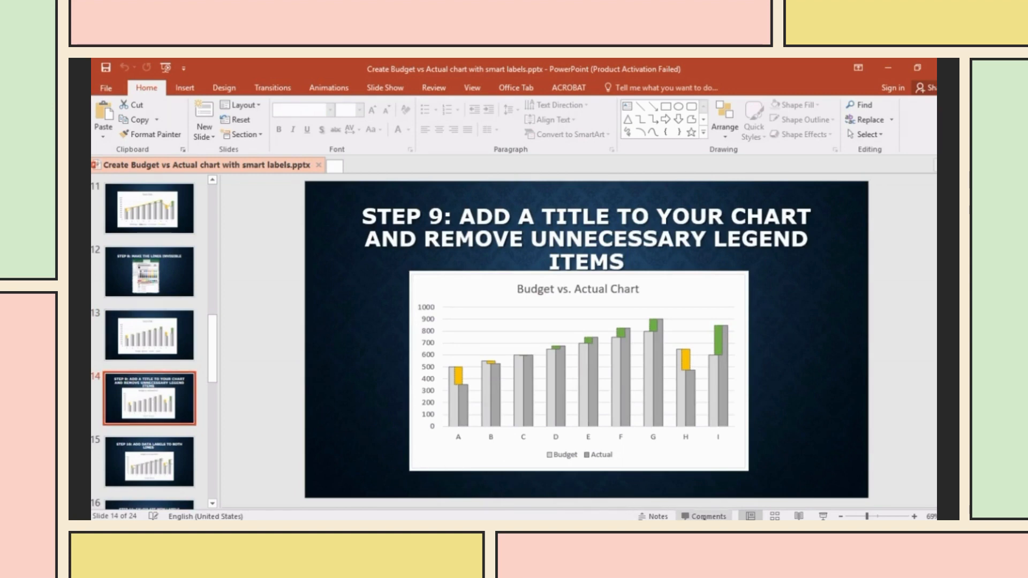
pyautogui.hotkey('alt', 'Tab')
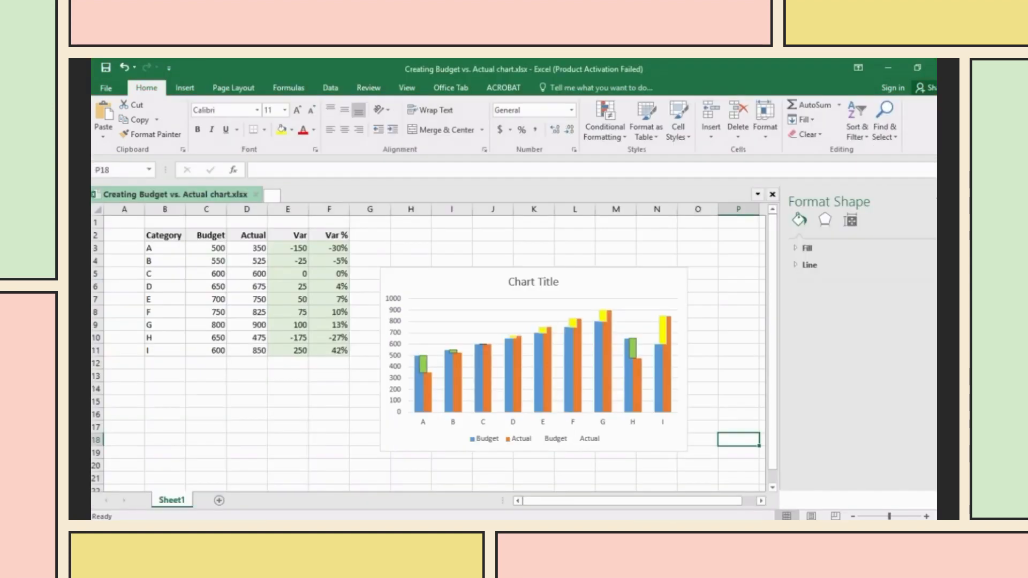
pyautogui.hotkey('alt', 'Tab')
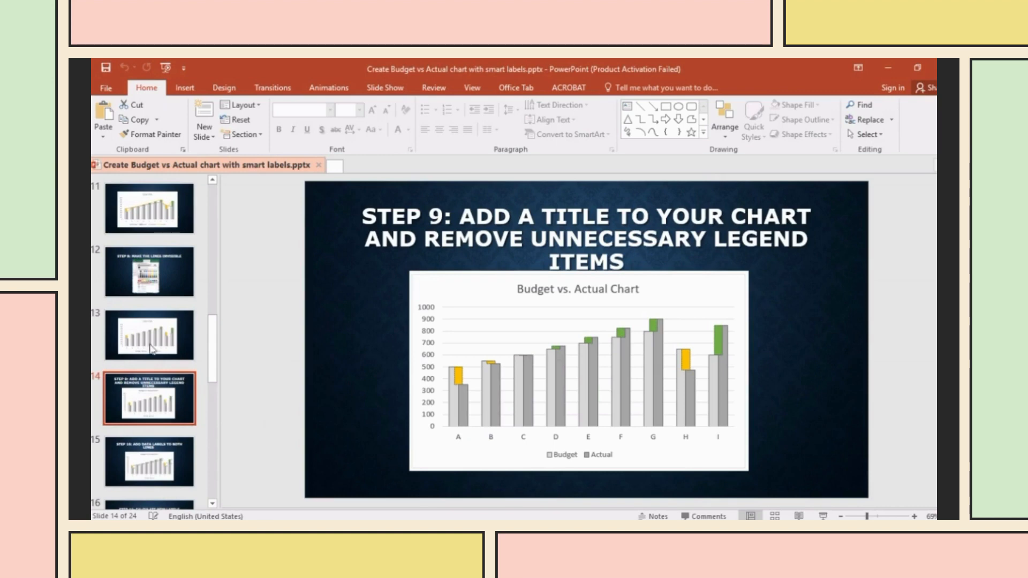
pyautogui.scroll(2, 151, 349)
pyautogui.scroll(-3, 150, 332)
pyautogui.hotkey('alt', 'Tab')
# - Delete the 'Chart Title' placeholder text and retitle the chart 'Budget vs. Actual chart'
pyautogui.click(545, 286)
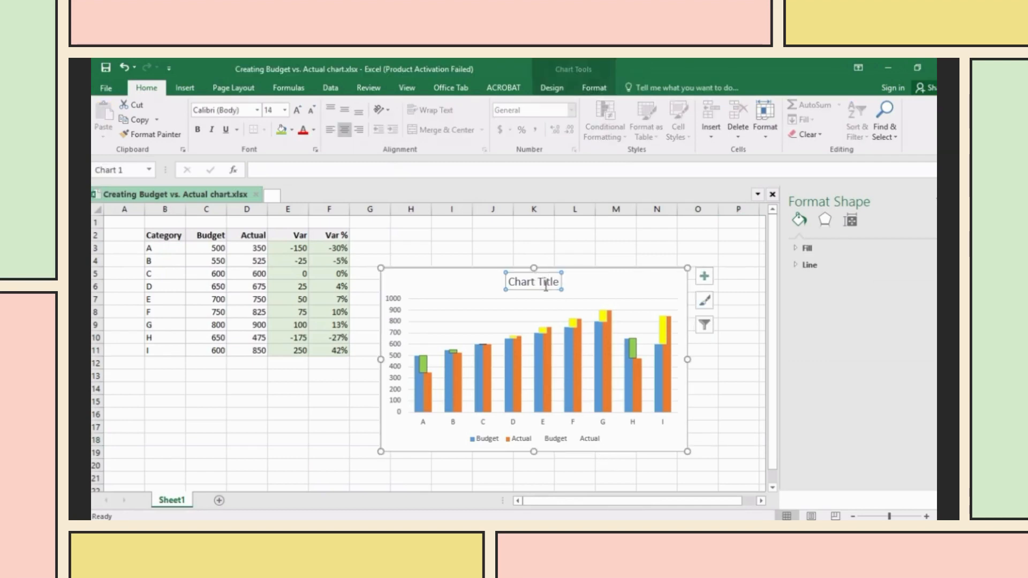
pyautogui.moveTo(558, 281); pyautogui.dragTo(494, 259)
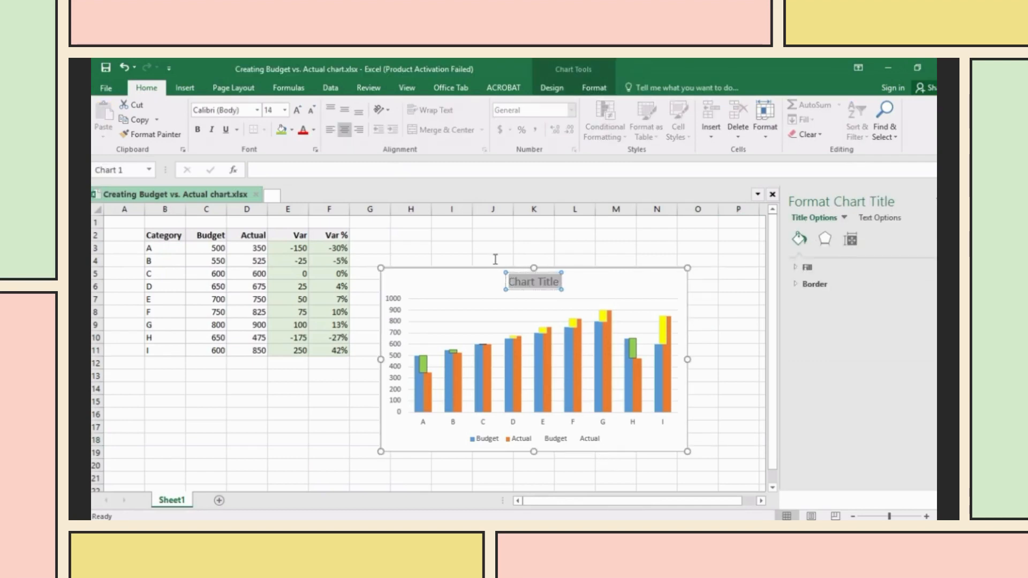
pyautogui.press('Delete')
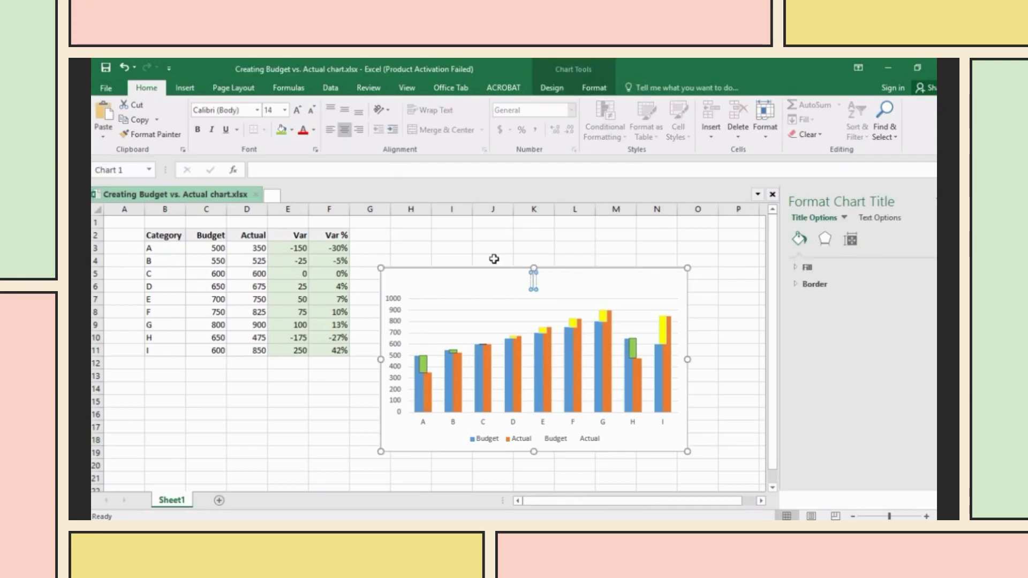
pyautogui.write('Budget')
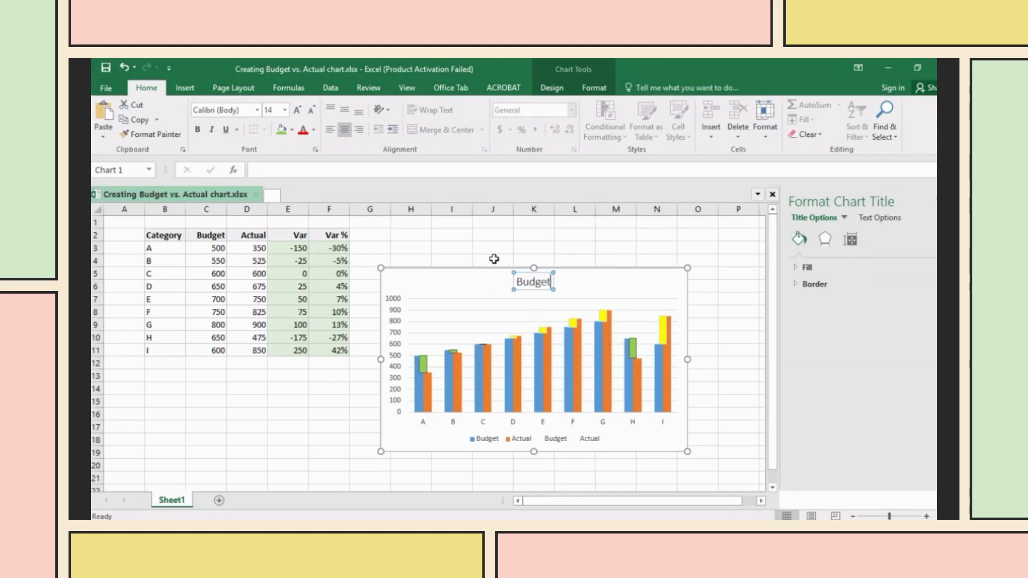
pyautogui.click(493, 258)
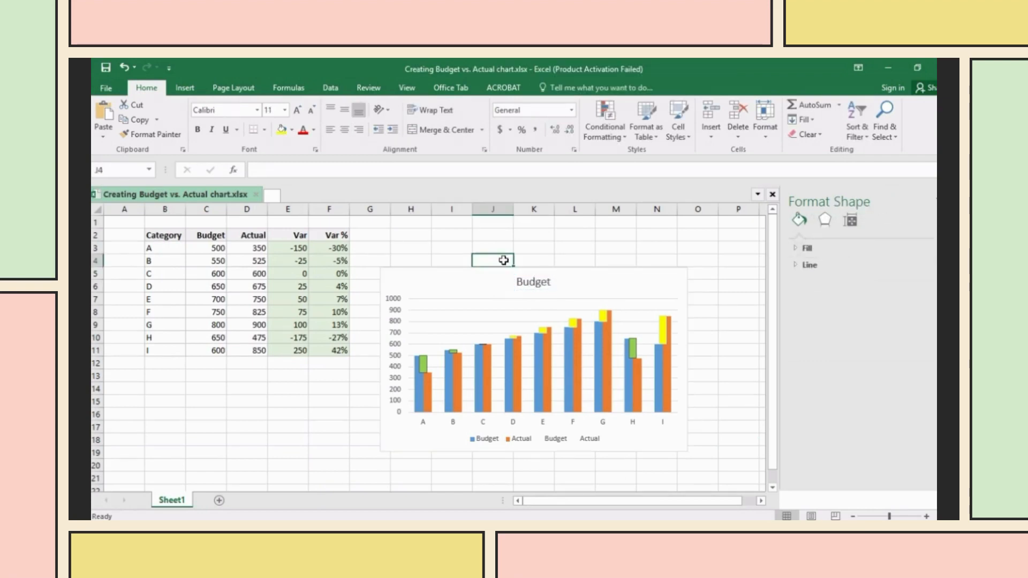
pyautogui.click(545, 282)
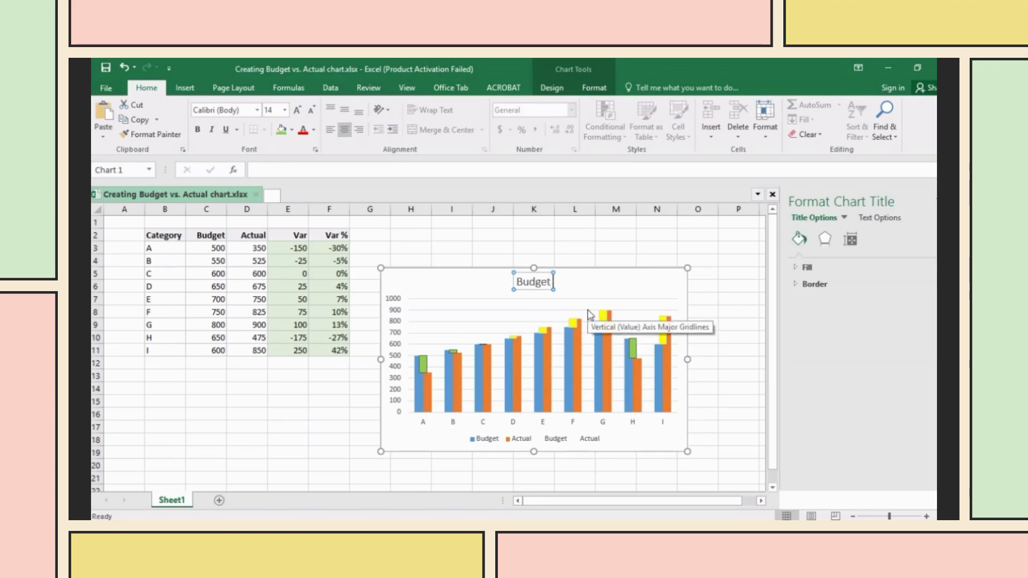
pyautogui.write('vs. Actual')
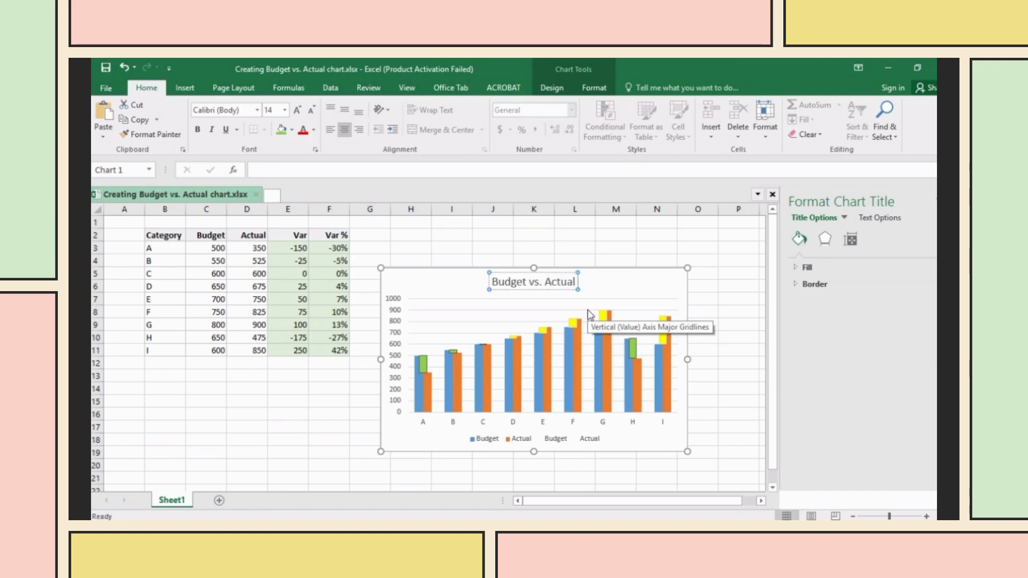
pyautogui.write(' chart')
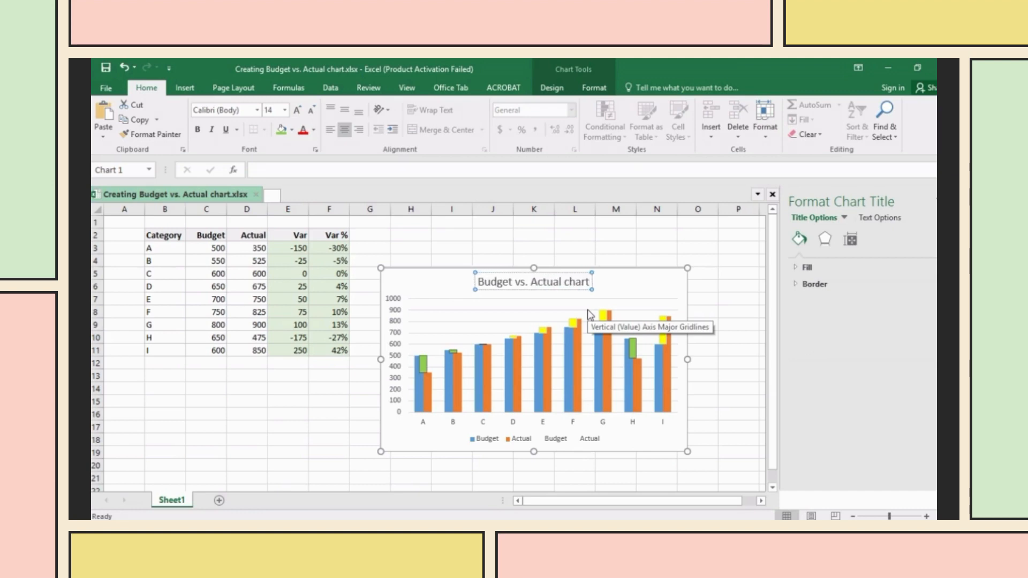
pyautogui.click(744, 366)
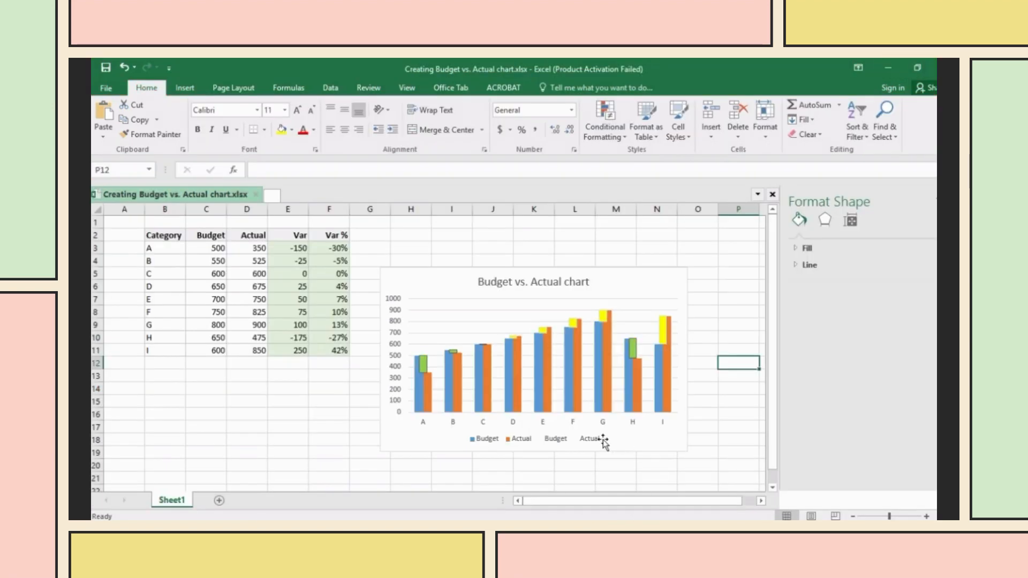
# - Delete the duplicate Actual and Budget entries from the chart legend
pyautogui.click(599, 440)
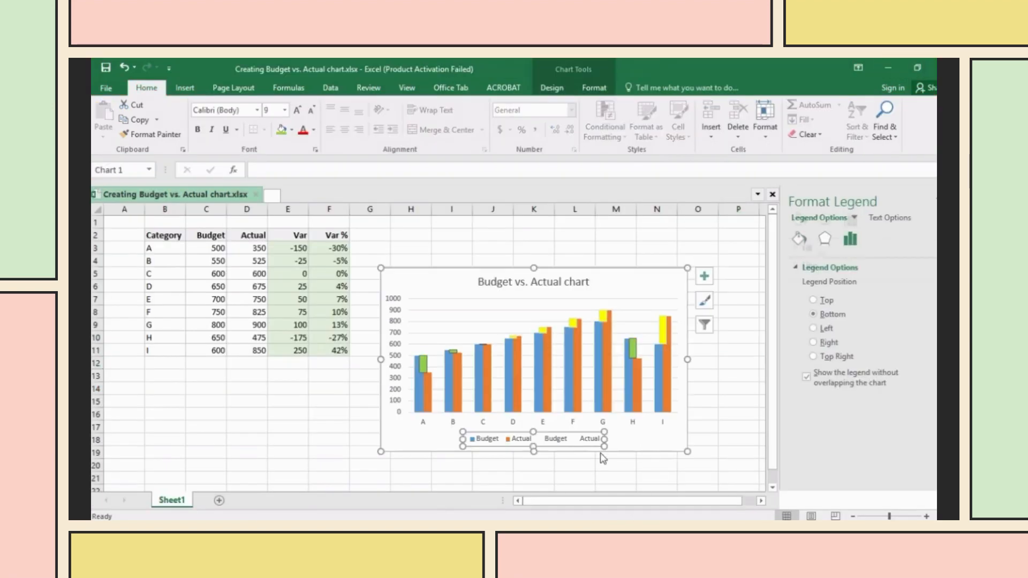
pyautogui.click(598, 443)
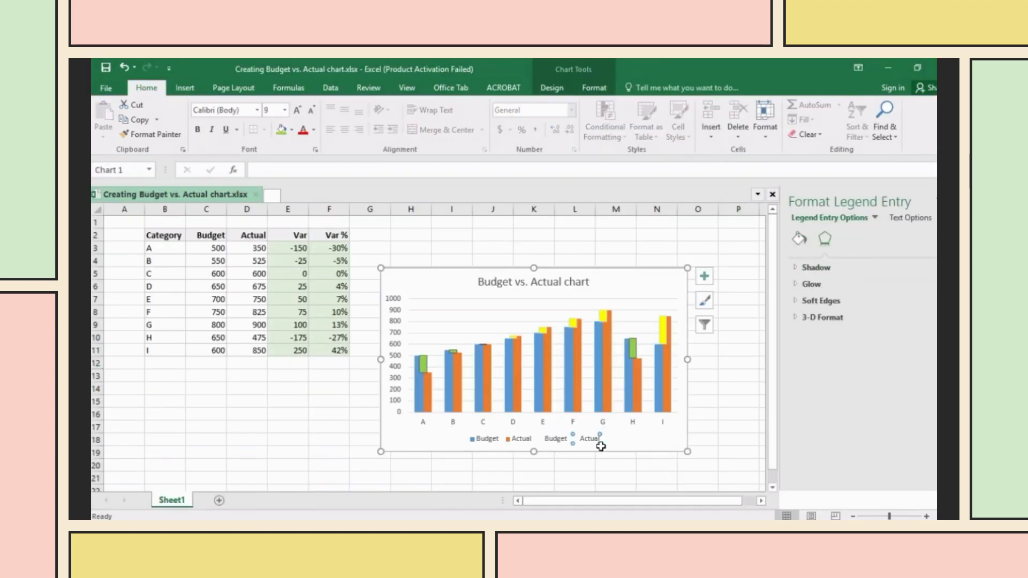
pyautogui.press('Delete')
pyautogui.click(576, 441)
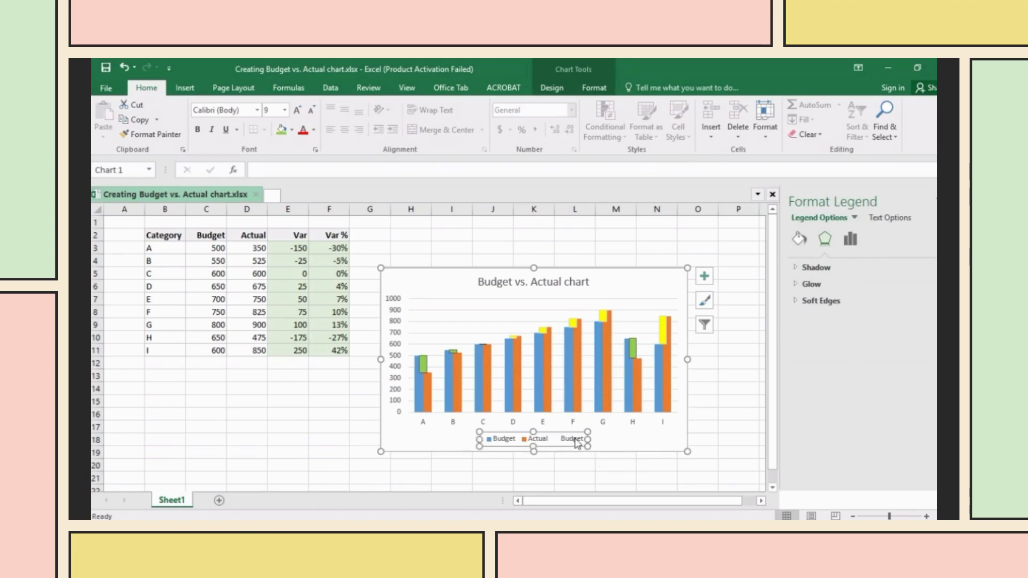
pyautogui.click(577, 442)
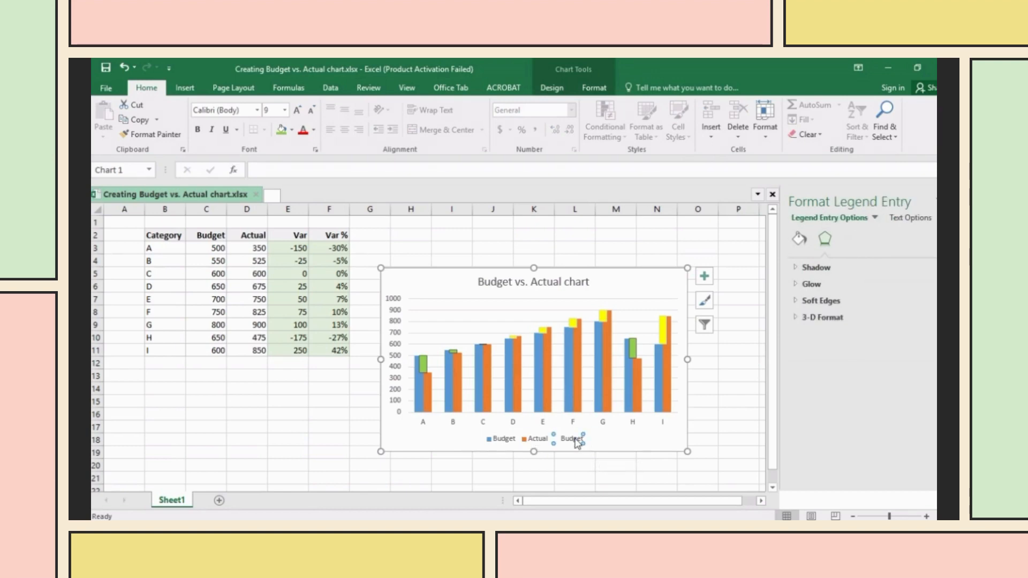
pyautogui.press('Delete')
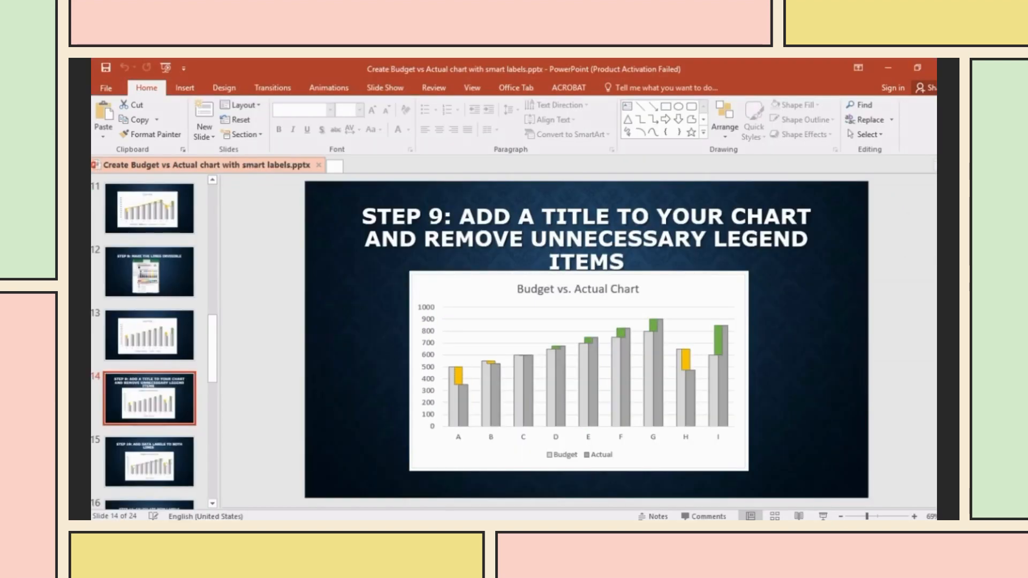
pyautogui.click(162, 468)
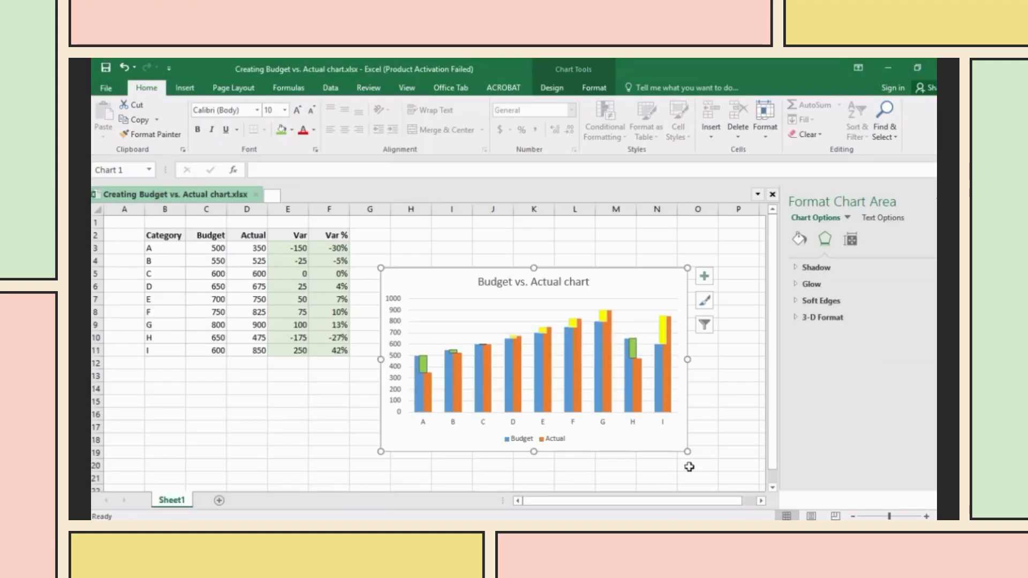
# - Turn on Data Labels from Chart Elements and select the Budget and Actual label series
pyautogui.click(705, 279)
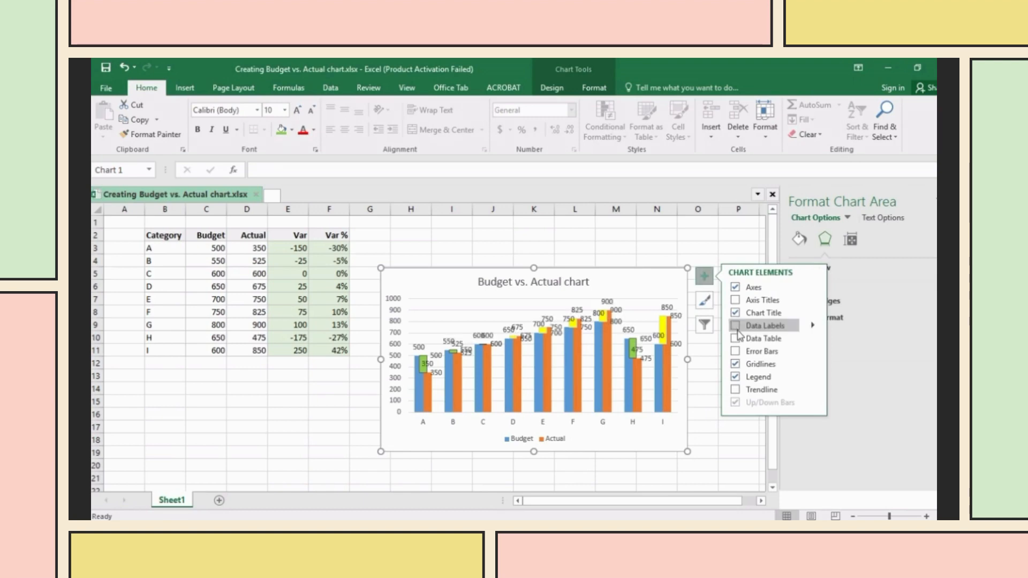
pyautogui.click(795, 327)
pyautogui.click(815, 328)
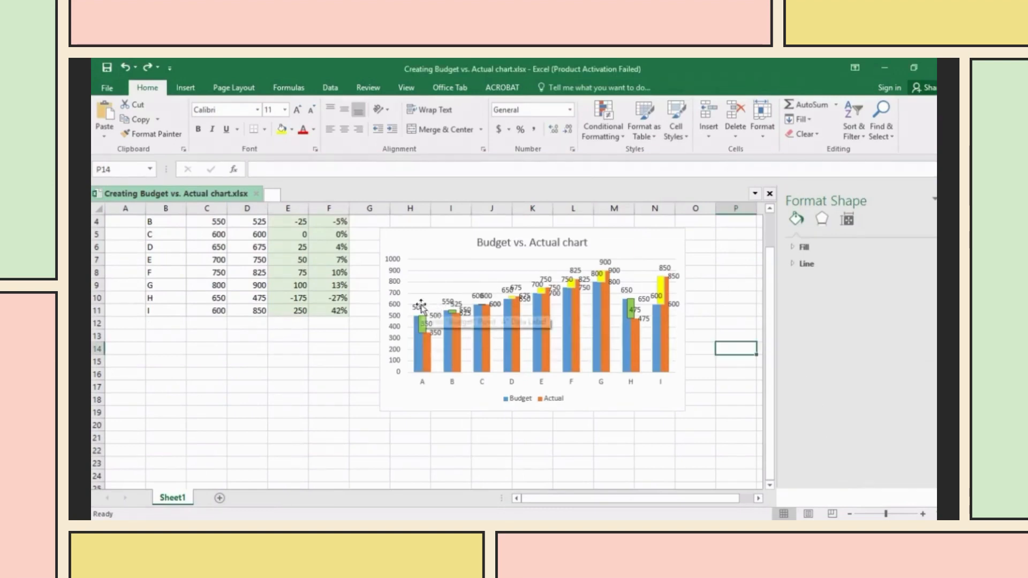
pyautogui.click(452, 324)
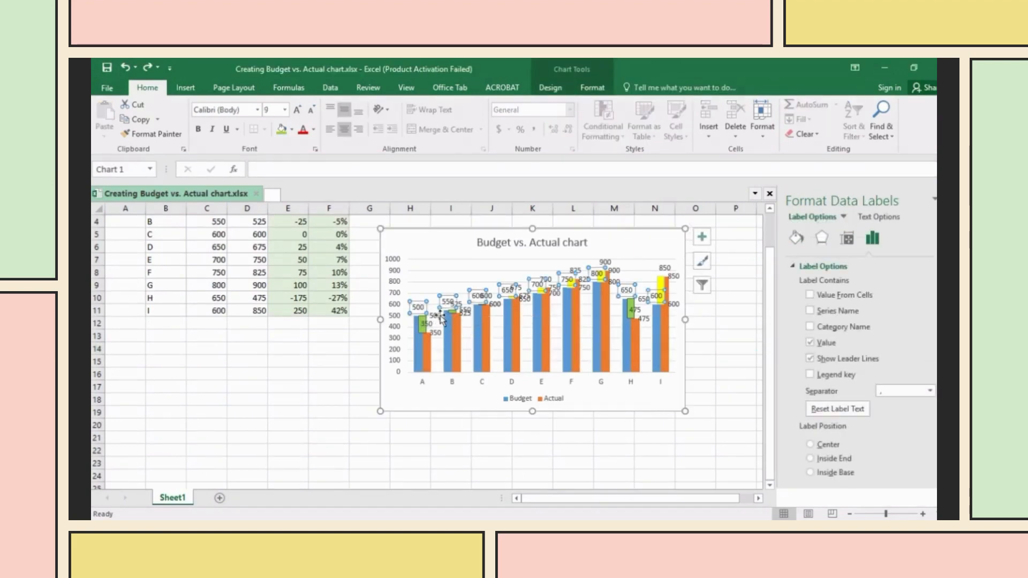
pyautogui.click(438, 321)
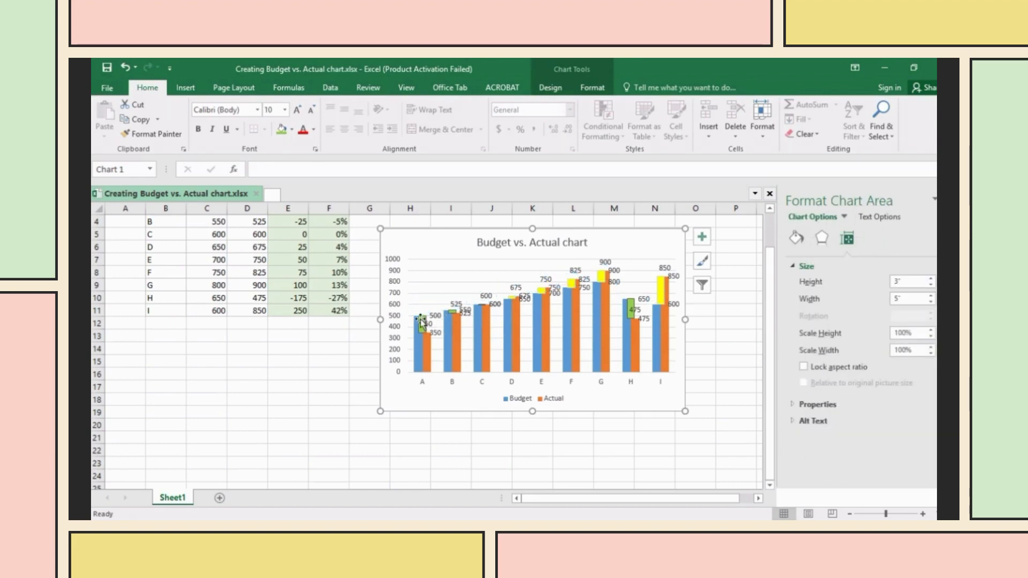
pyautogui.click(425, 325)
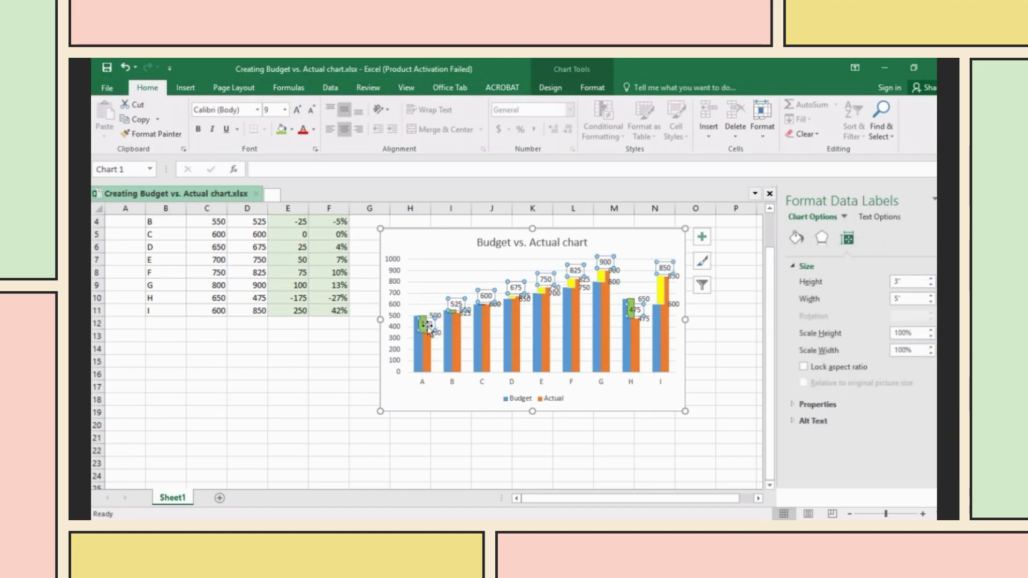
pyautogui.click(450, 340)
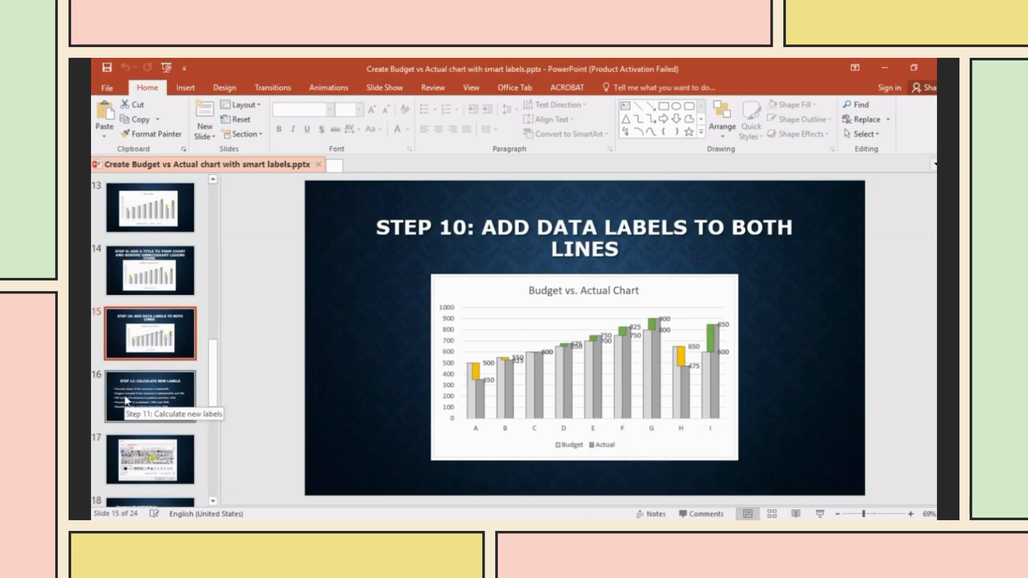
# - Review slide 16's Step 11 labelling rules and slide 17's Symbol dialog, then return to Excel
pyautogui.click(151, 406)
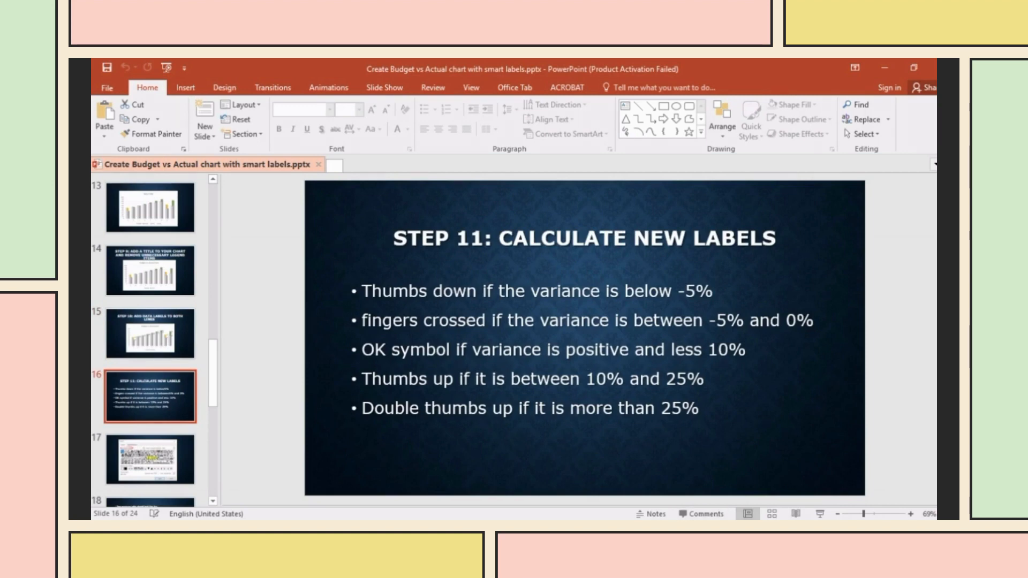
pyautogui.moveTo(666, 520)
pyautogui.click(666, 477)
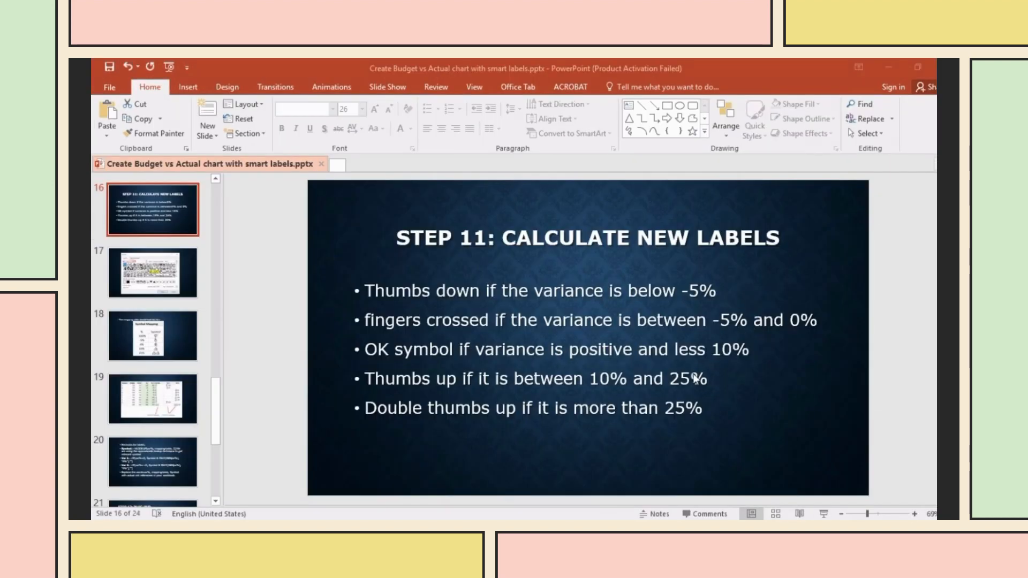
pyautogui.click(132, 265)
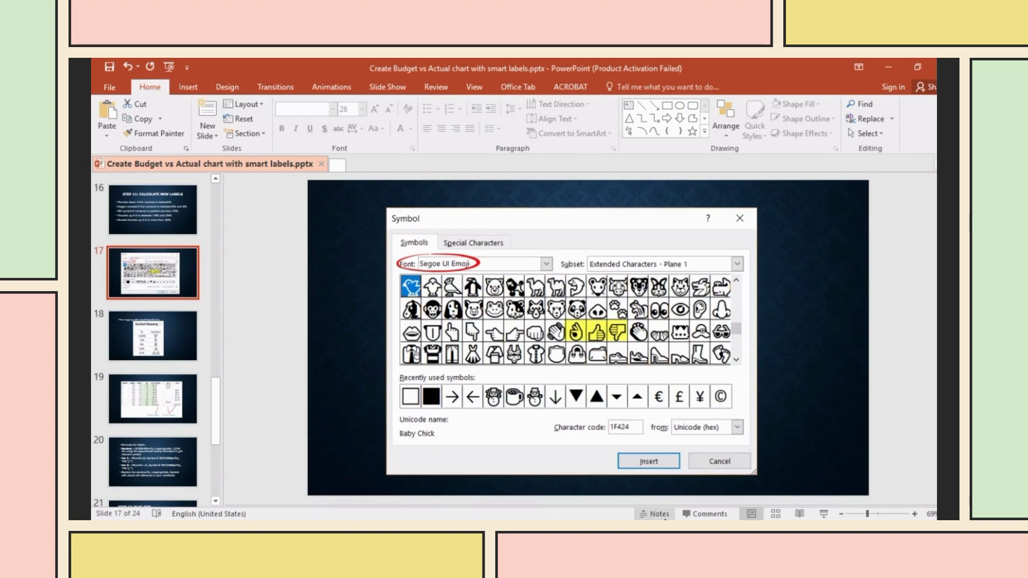
pyautogui.hotkey('alt', 'Tab')
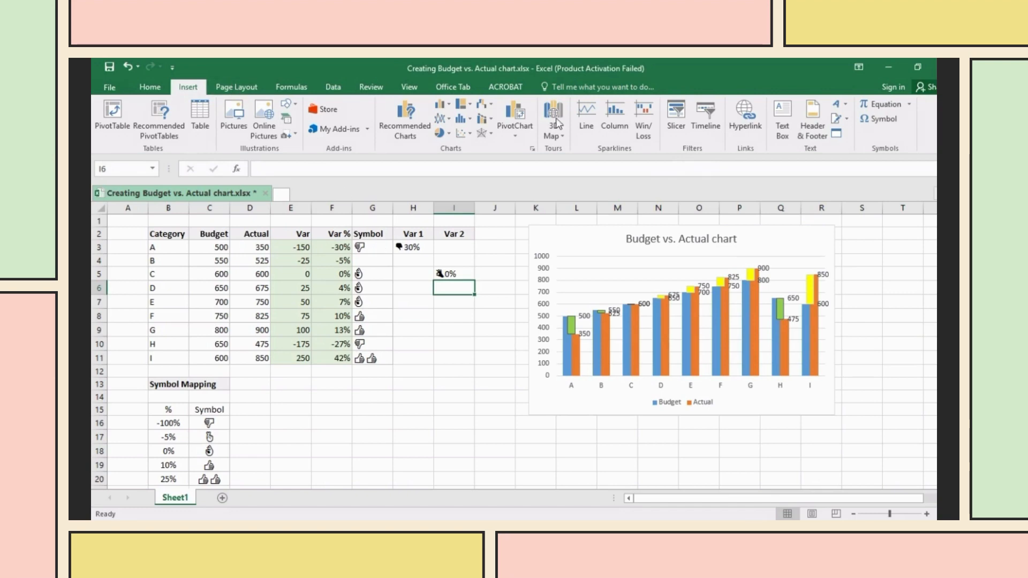
# - Browse Segoe UI Emoji in the Symbol dialog, cancel, and show slide 18's Symbol Mapping table
pyautogui.click(886, 121)
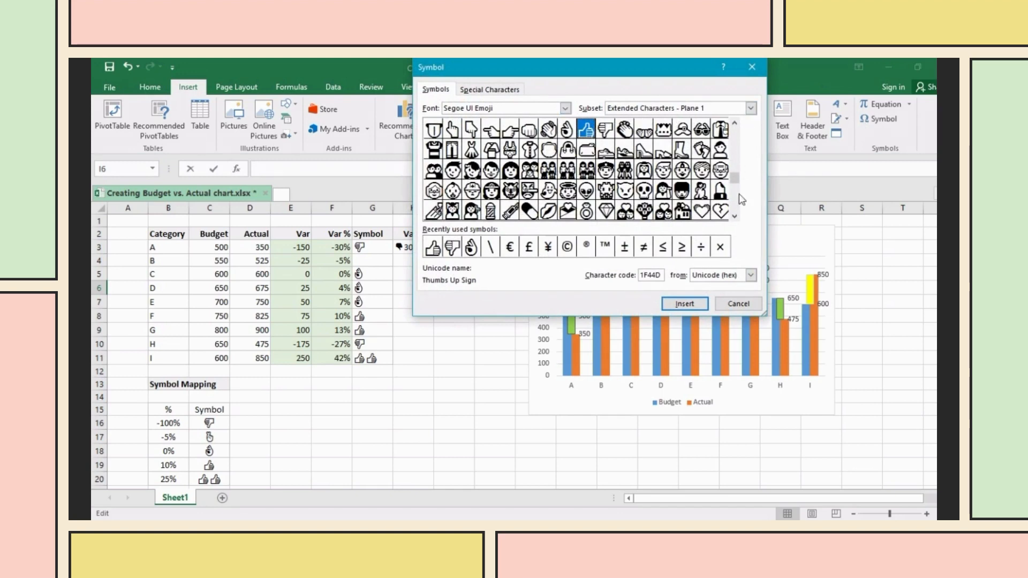
pyautogui.click(739, 304)
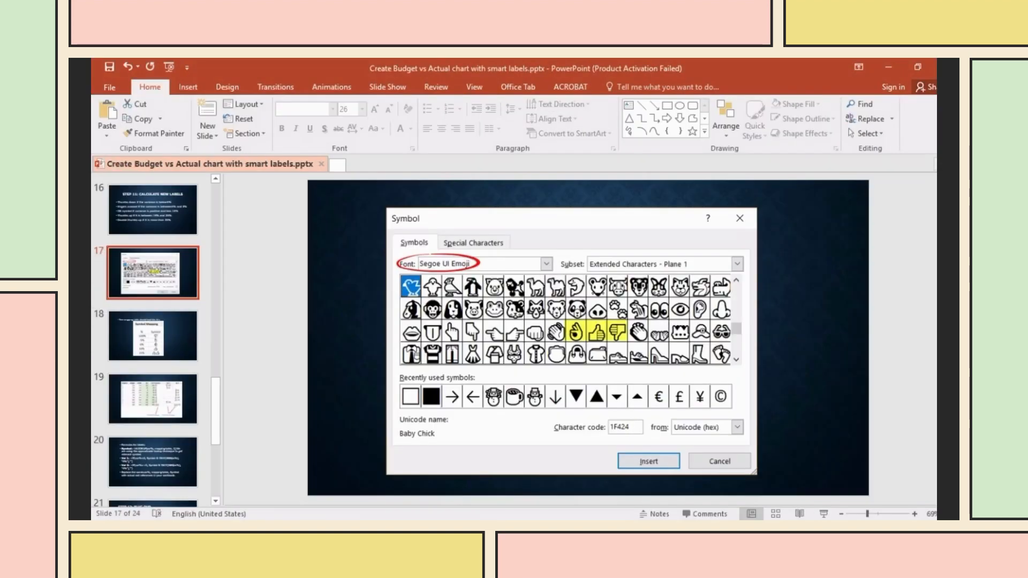
pyautogui.click(161, 343)
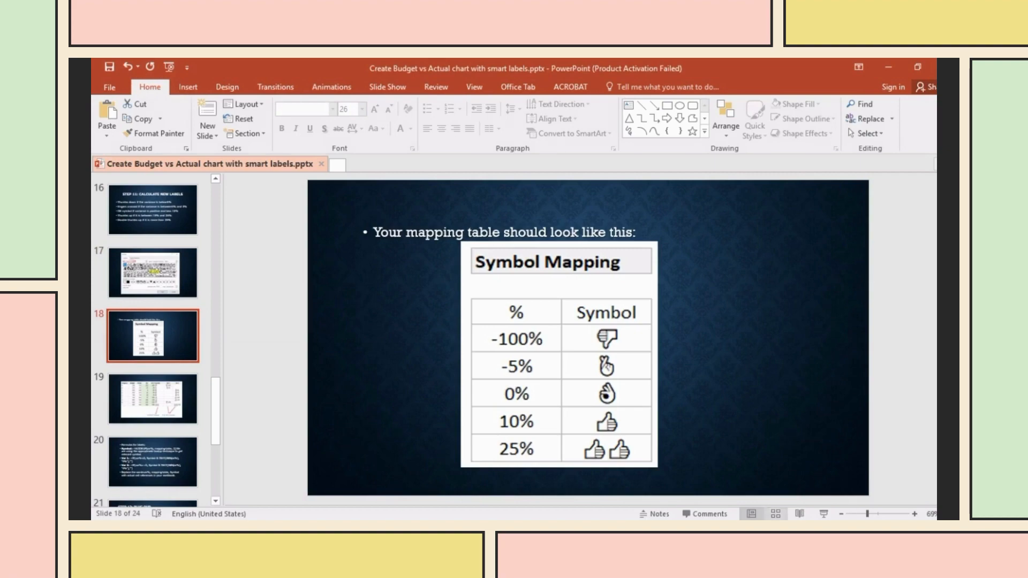
# - View slide 19's finished Var 1 and Var 2 label table, then return to the budget workbook
pyautogui.hotkey('alt', 'Tab')
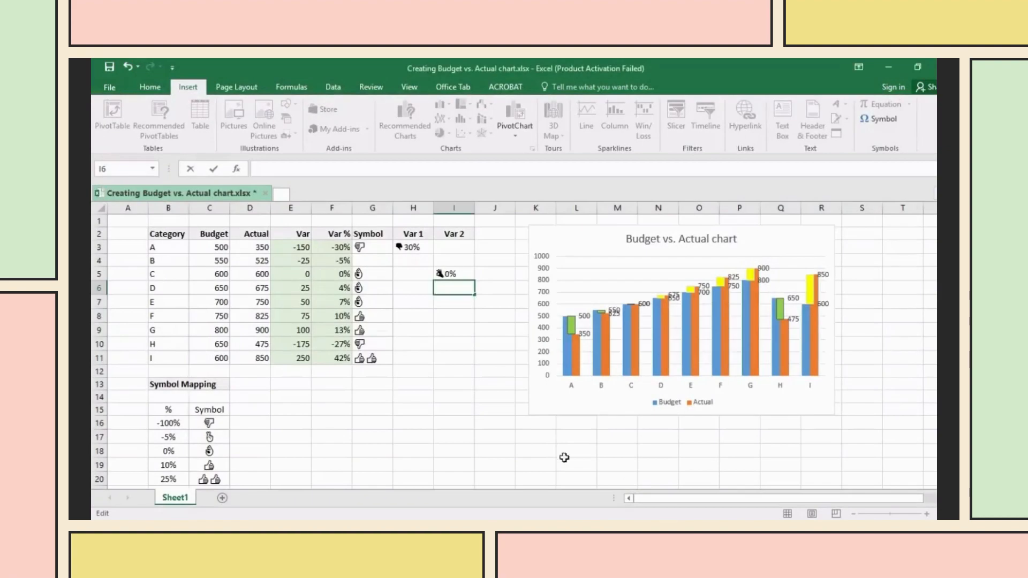
pyautogui.scroll(-2, 334, 424)
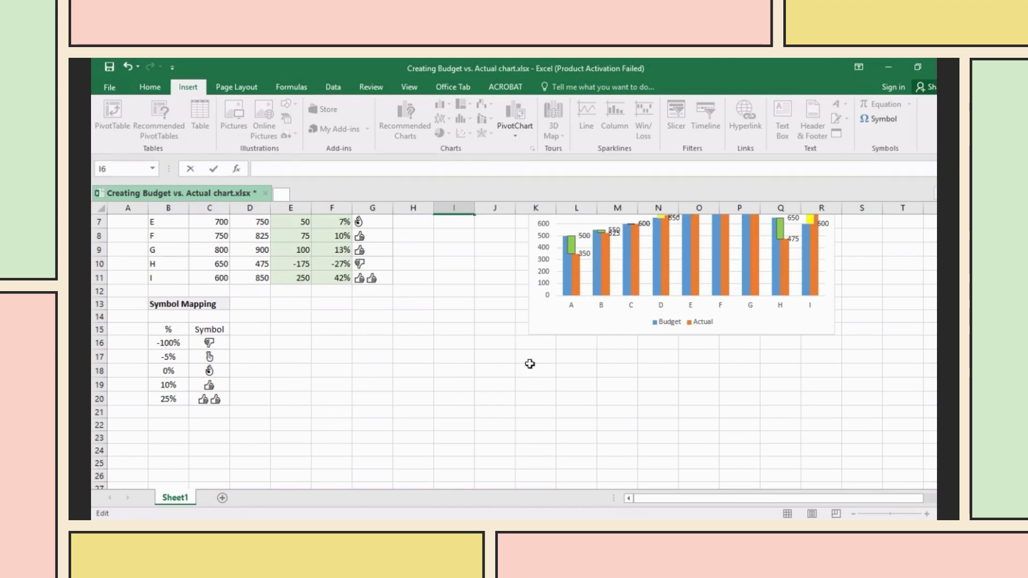
pyautogui.click(624, 527)
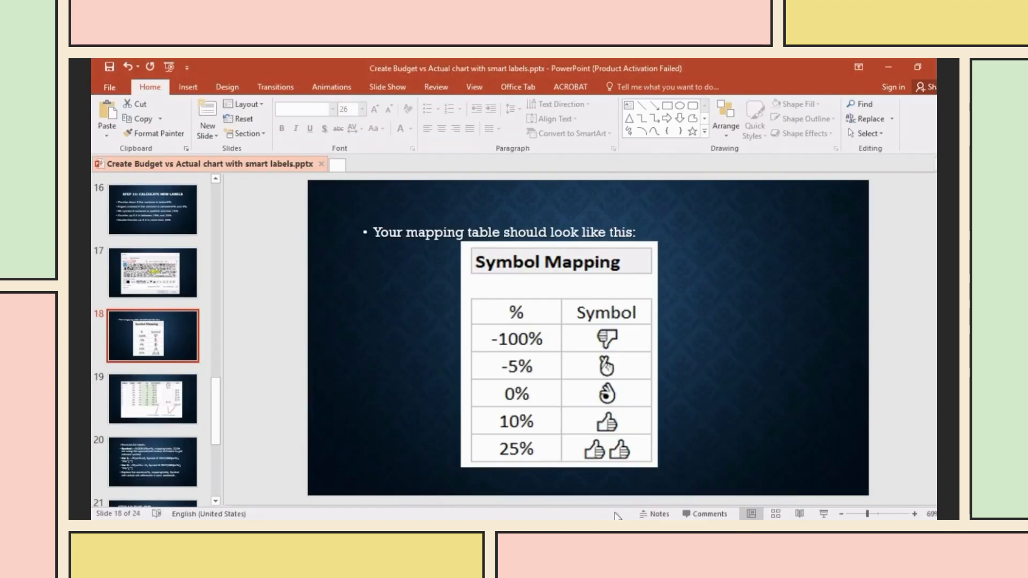
pyautogui.click(193, 392)
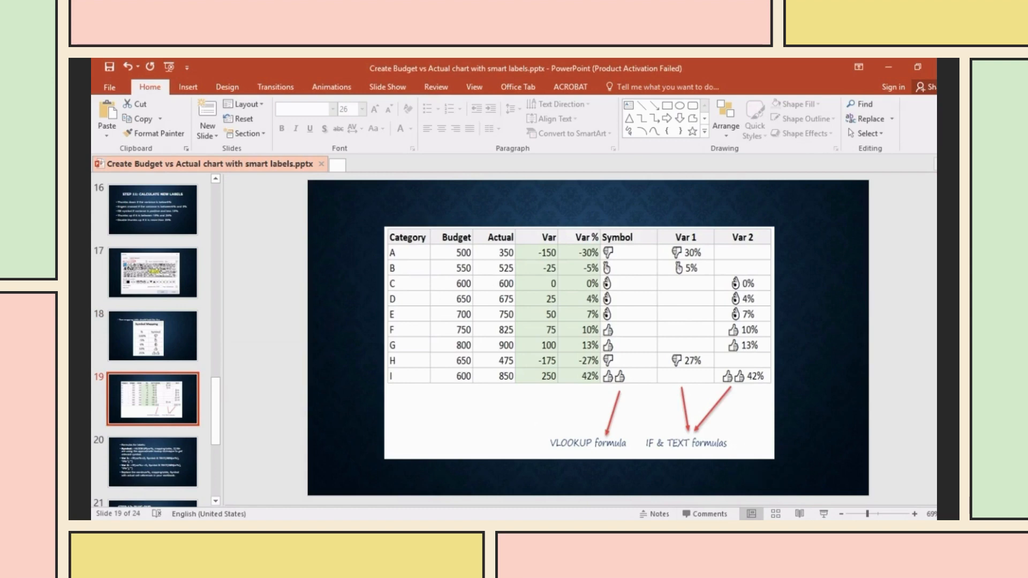
pyautogui.hotkey('alt', 'Tab')
pyautogui.scroll(2, 620, 465)
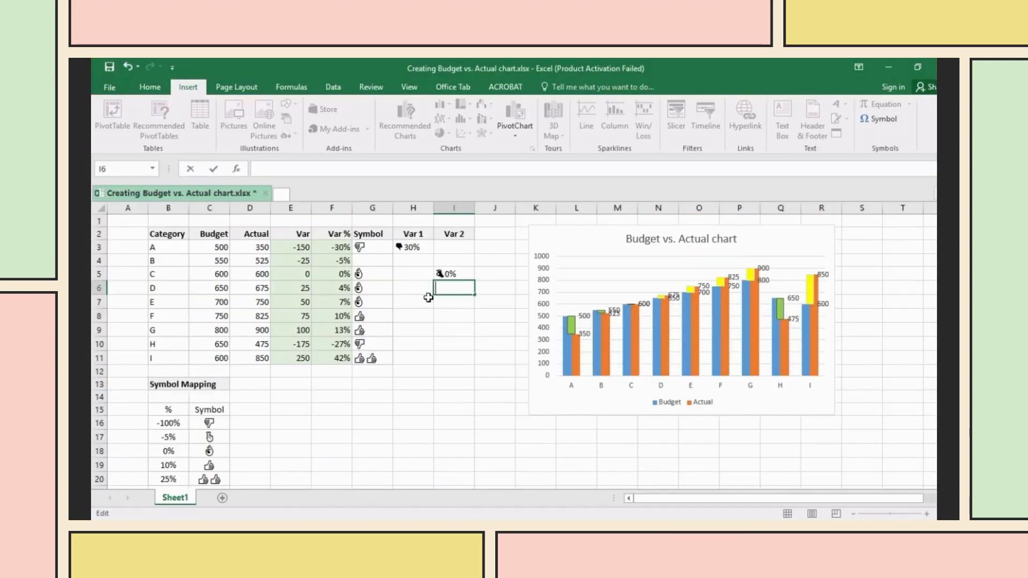
# - Copy the existing formula text of cell H3 from the formula bar
pyautogui.click(415, 246)
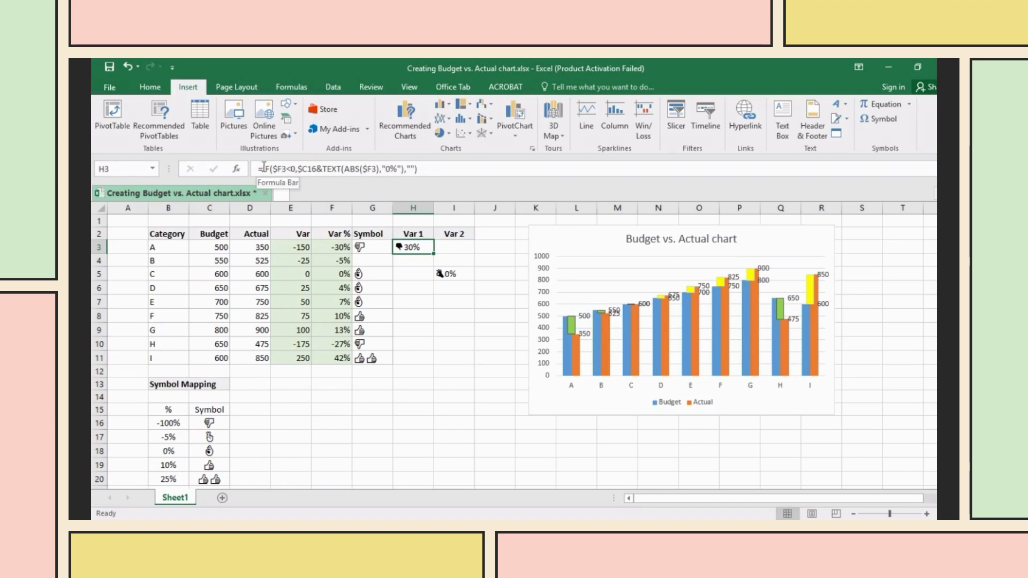
pyautogui.moveTo(258, 168); pyautogui.dragTo(408, 167)
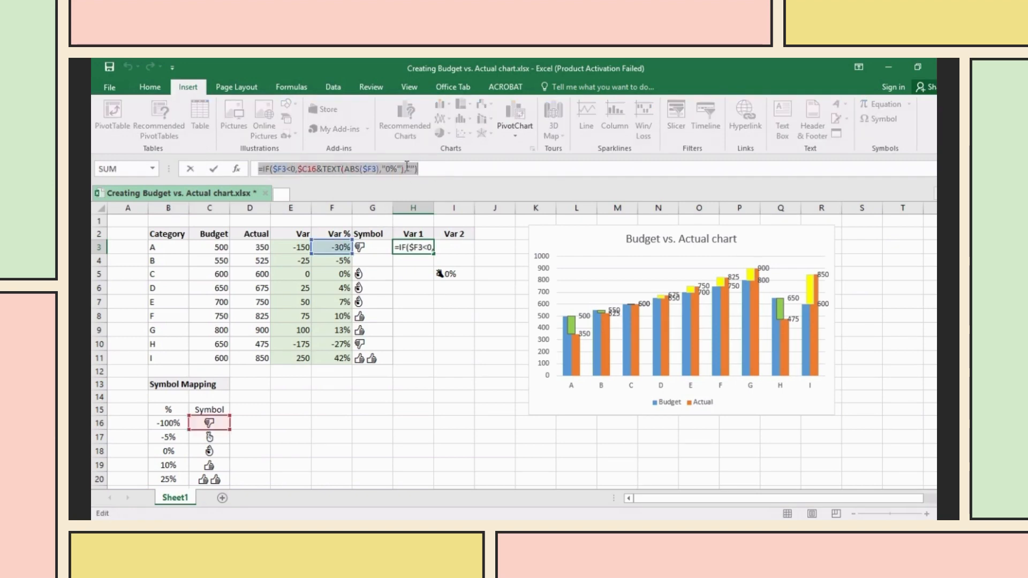
pyautogui.rightClick(407, 167)
pyautogui.click(431, 190)
# - Re-enter H3 as =IF($F3<0,$C16&TEXT(ABS($F3),"0%"),"") so it shows the symbol with 30%
pyautogui.write('=')
pyautogui.click(420, 289)
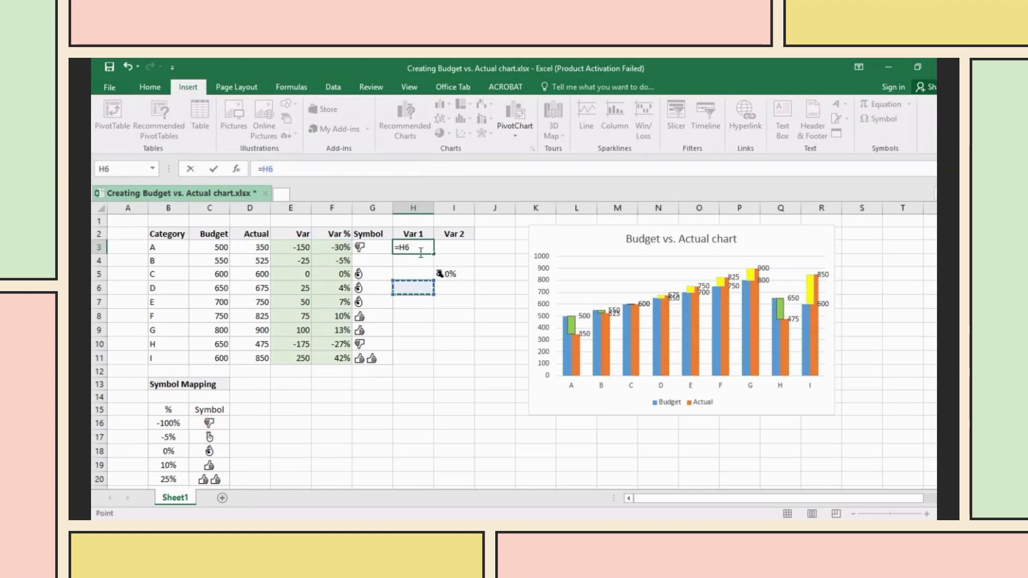
pyautogui.hotkey('ctrl', 'z')
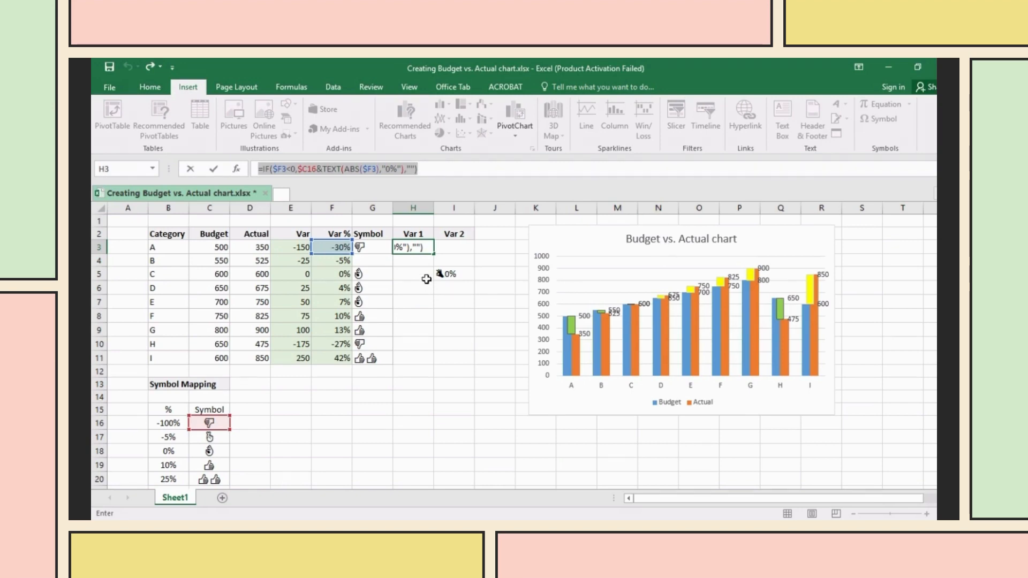
pyautogui.press('Escape')
pyautogui.write('=')
pyautogui.click(423, 261)
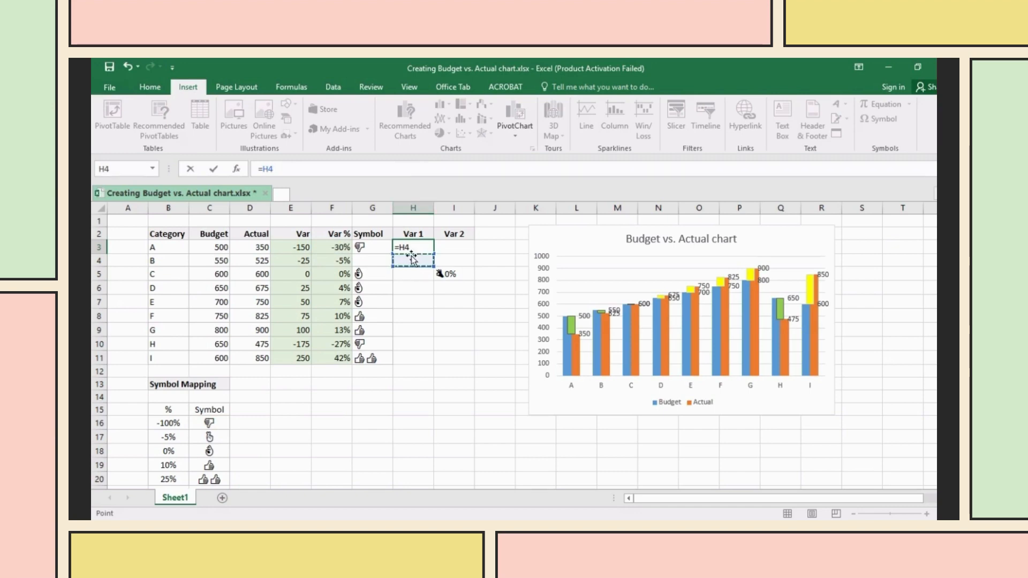
pyautogui.press('BackSpace')
pyautogui.press('BackSpace')
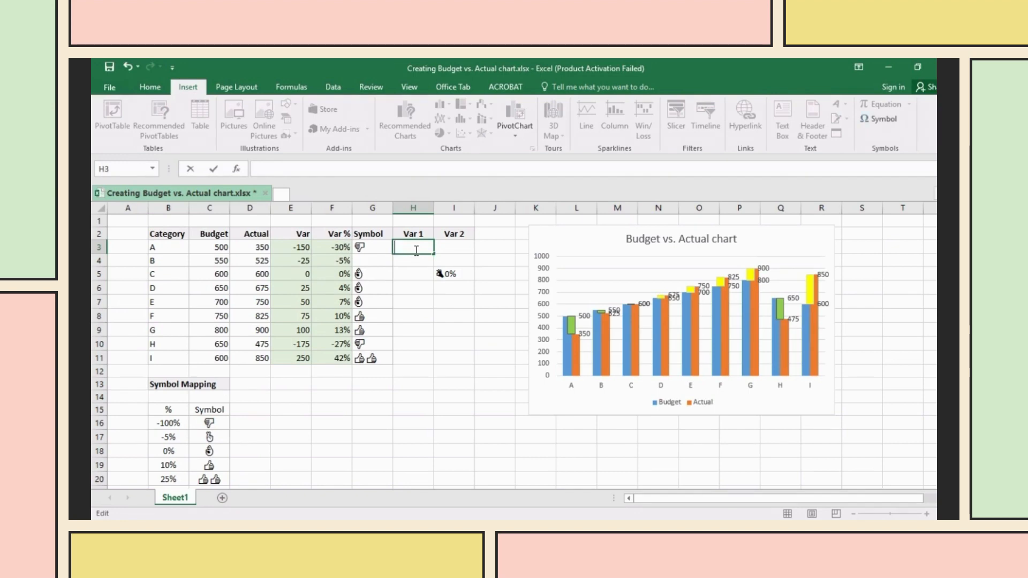
pyautogui.hotkey('ctrl', 'v')
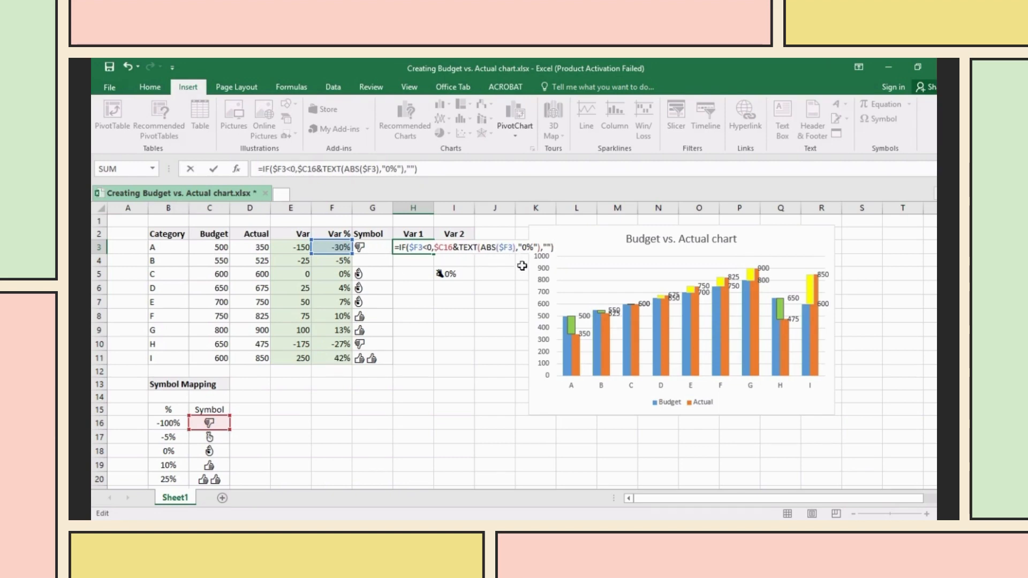
pyautogui.press('Return')
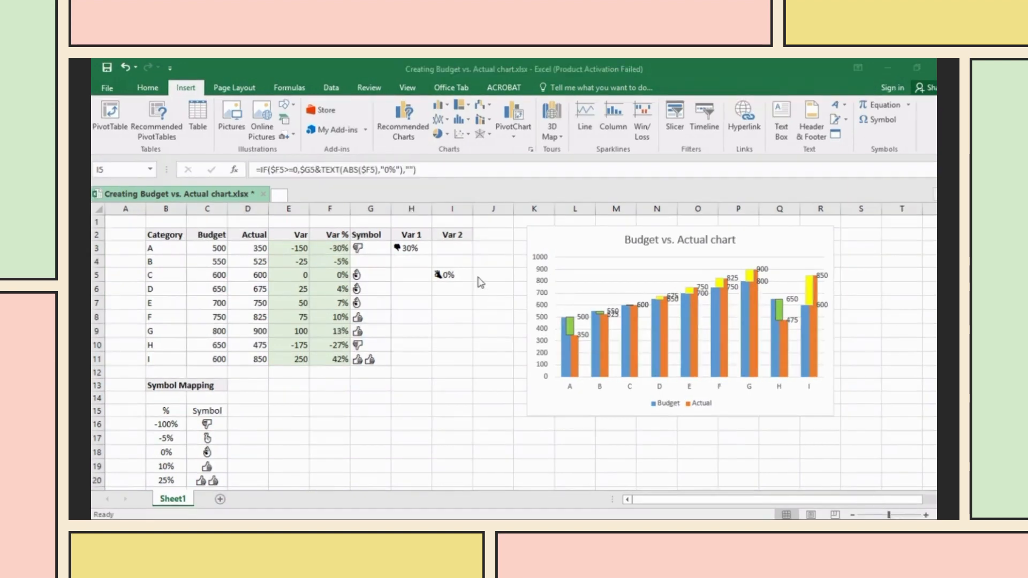
# - Confirm the Var 2 IF formula in I5 showing 0%, reselect H3, then view slide 20's label formulas
pyautogui.click(447, 277)
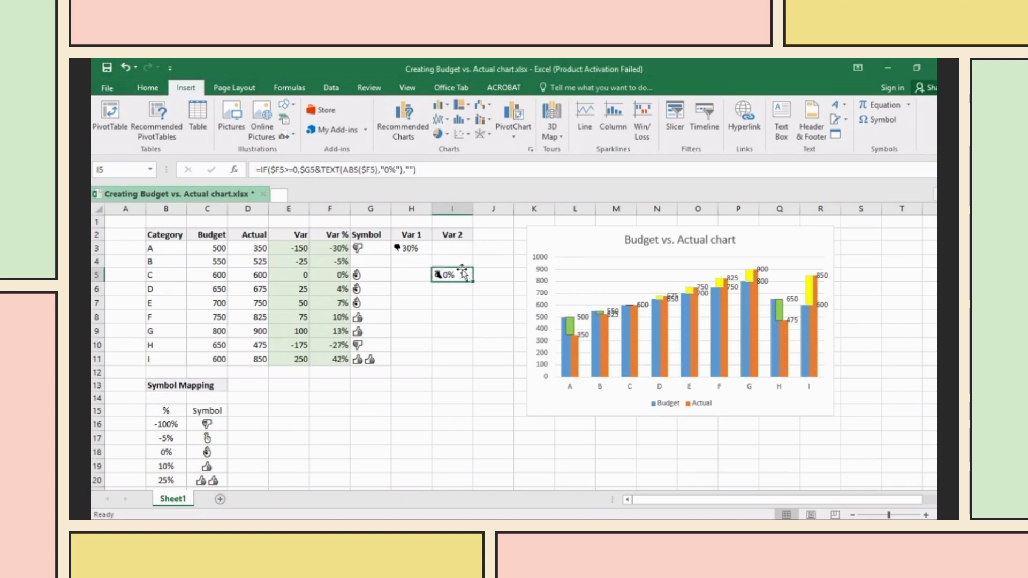
pyautogui.doubleClick(453, 276)
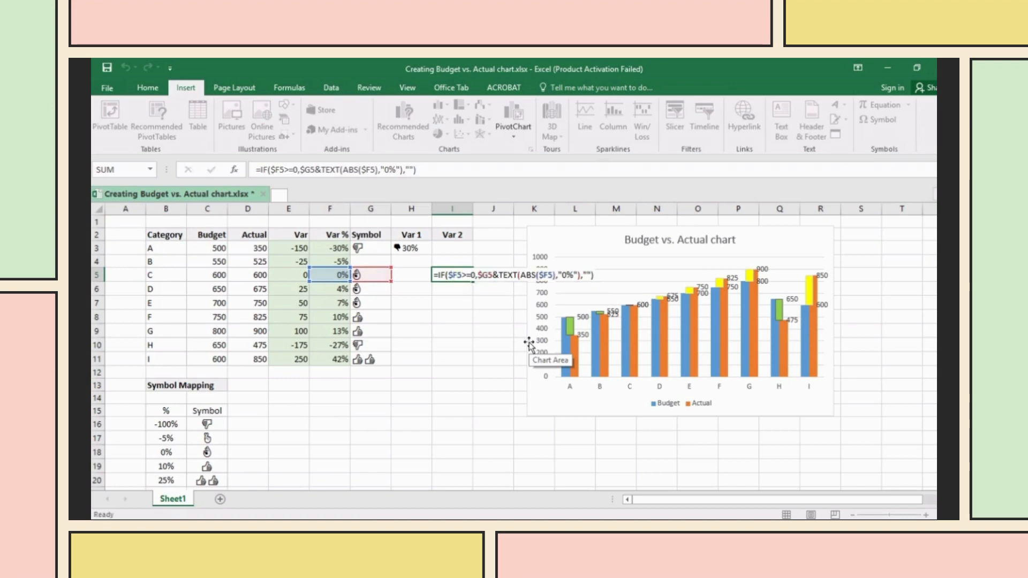
pyautogui.press('Return')
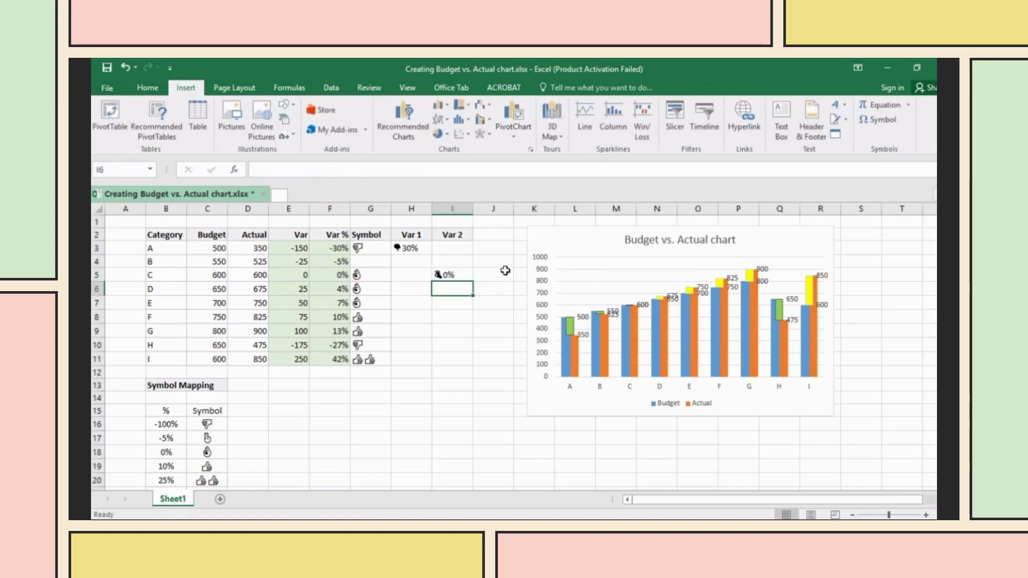
pyautogui.click(422, 289)
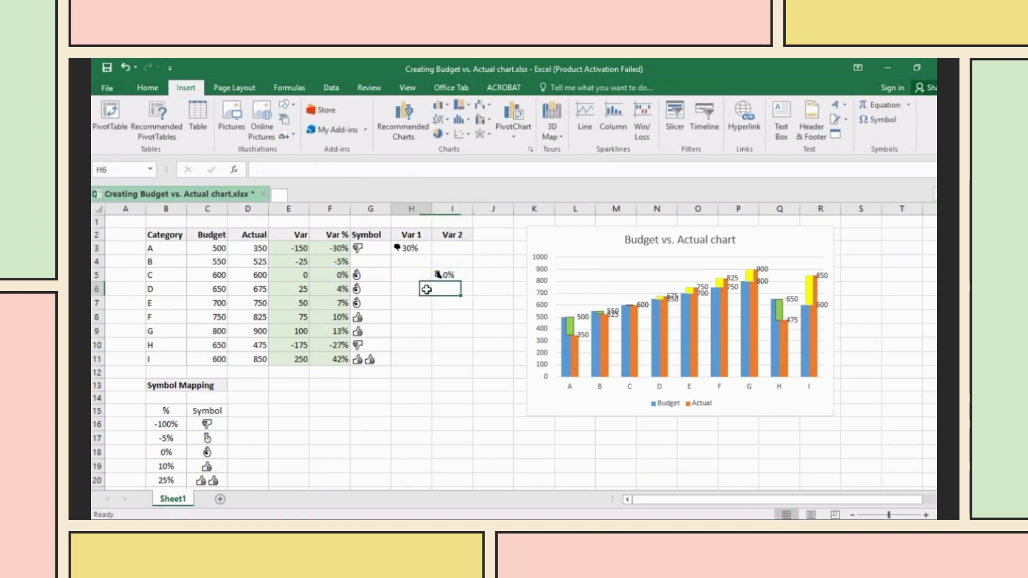
pyautogui.click(411, 249)
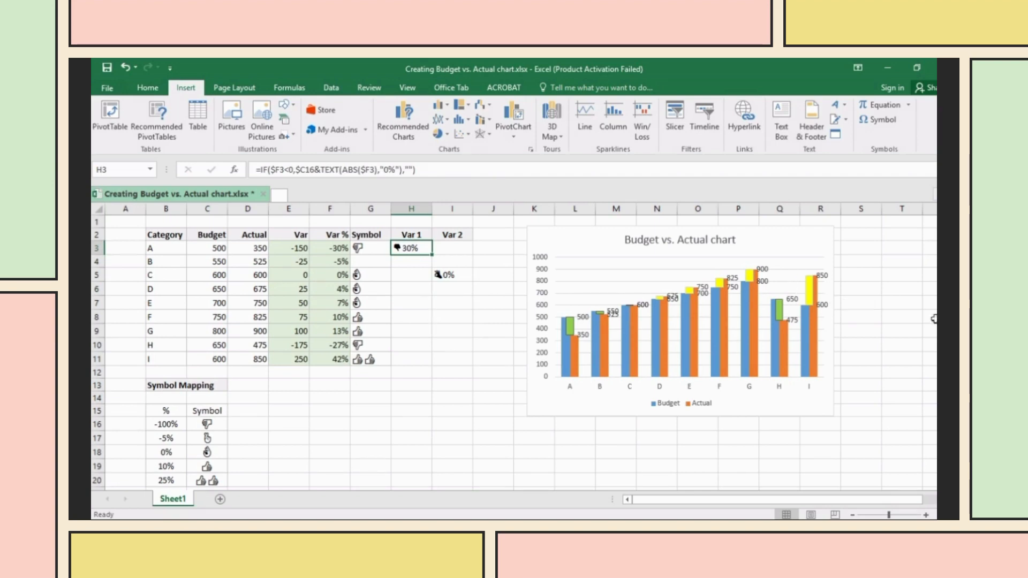
pyautogui.hotkey('alt', 'Tab')
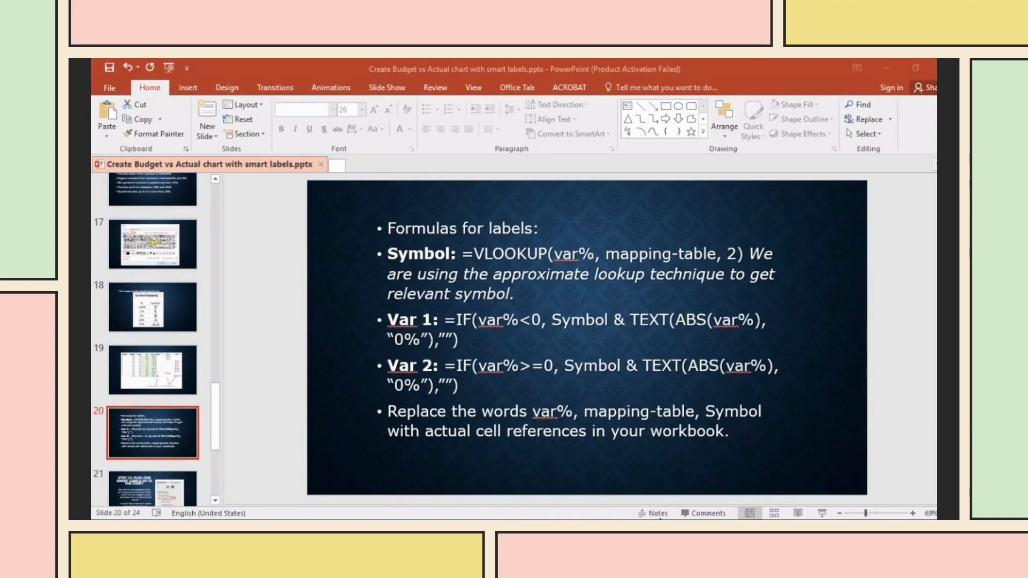
# - Compare the Excel Var 1 and Var 2 columns with the formula slides and open slide 21
pyautogui.click(678, 477)
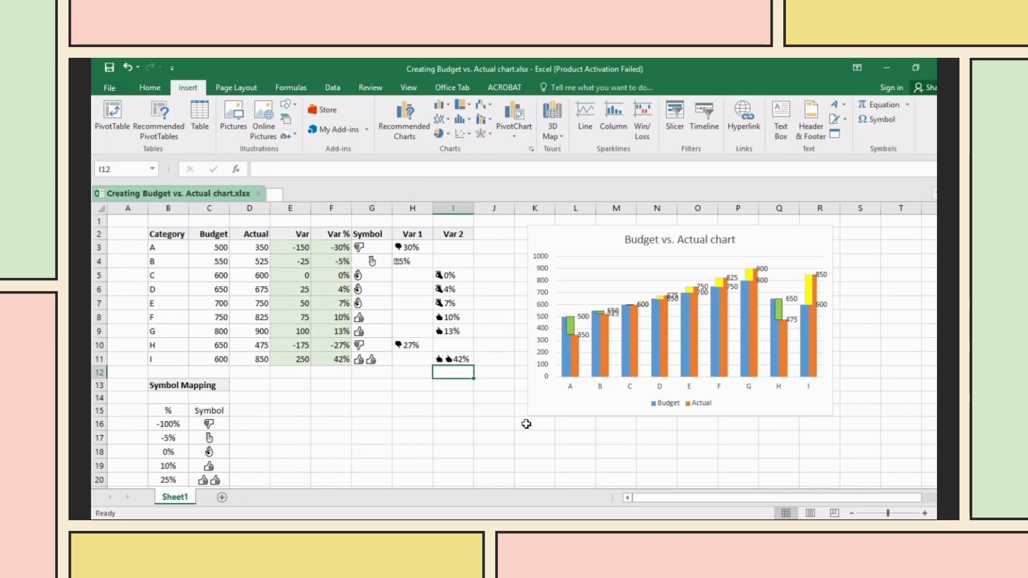
pyautogui.scroll(-1, 440, 395)
pyautogui.scroll(1, 440, 396)
pyautogui.hotkey('alt', 'Tab')
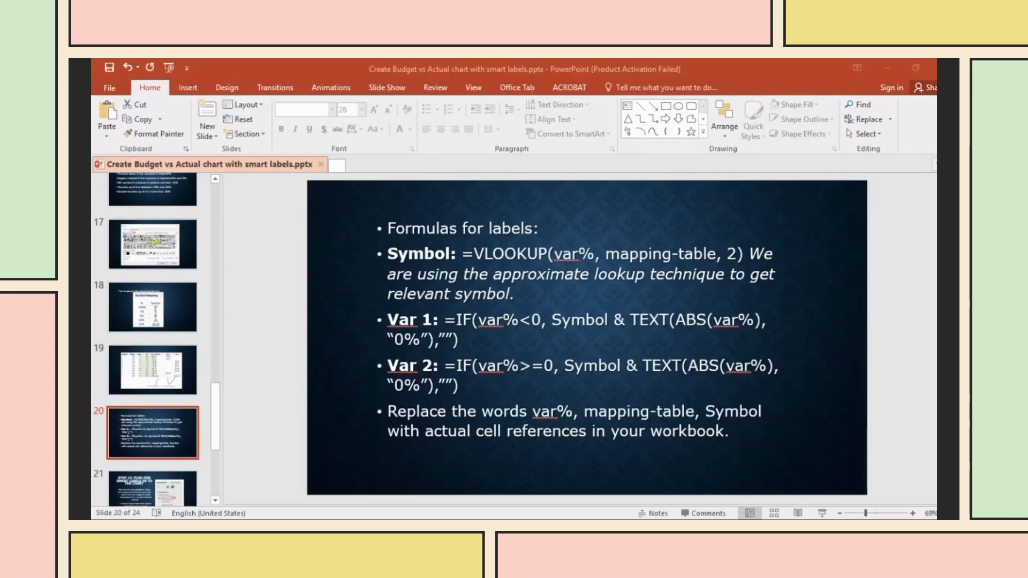
pyautogui.scroll(-1, 167, 430)
pyautogui.click(167, 436)
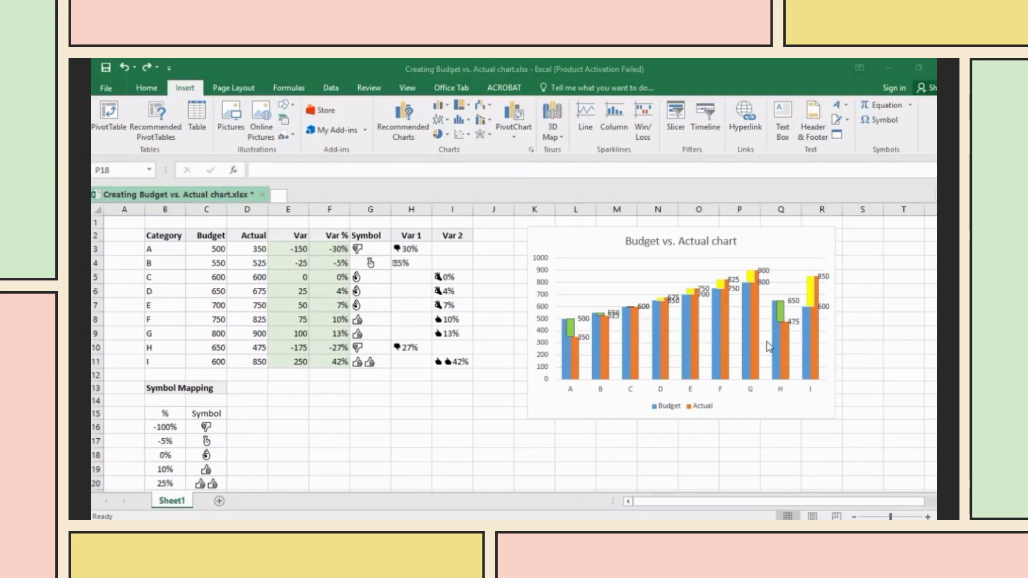
# - Label the Actual series with Var 1 text from H3:H11 in place of the numeric values
pyautogui.click(735, 281)
pyautogui.click(742, 290)
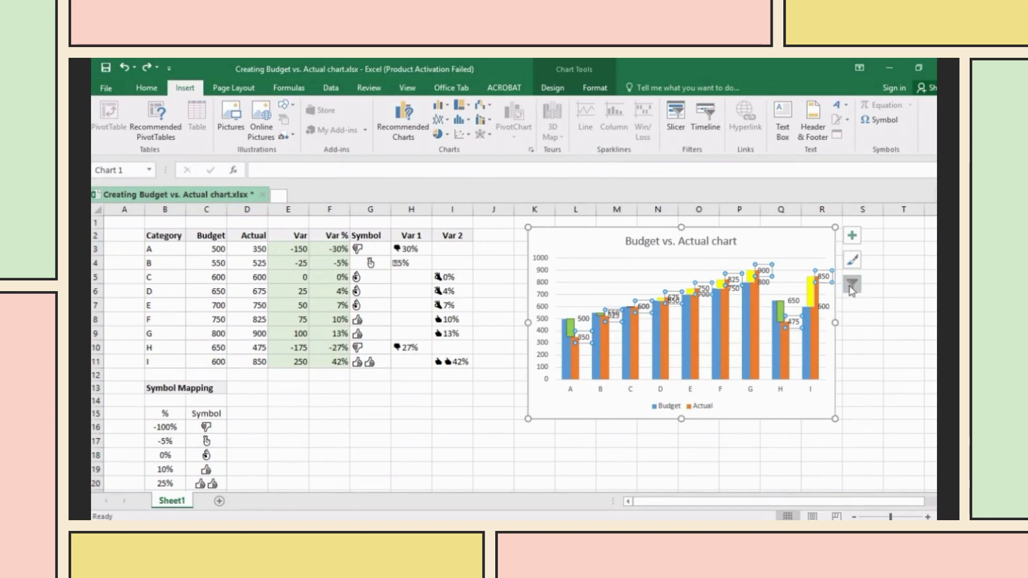
pyautogui.rightClick(829, 280)
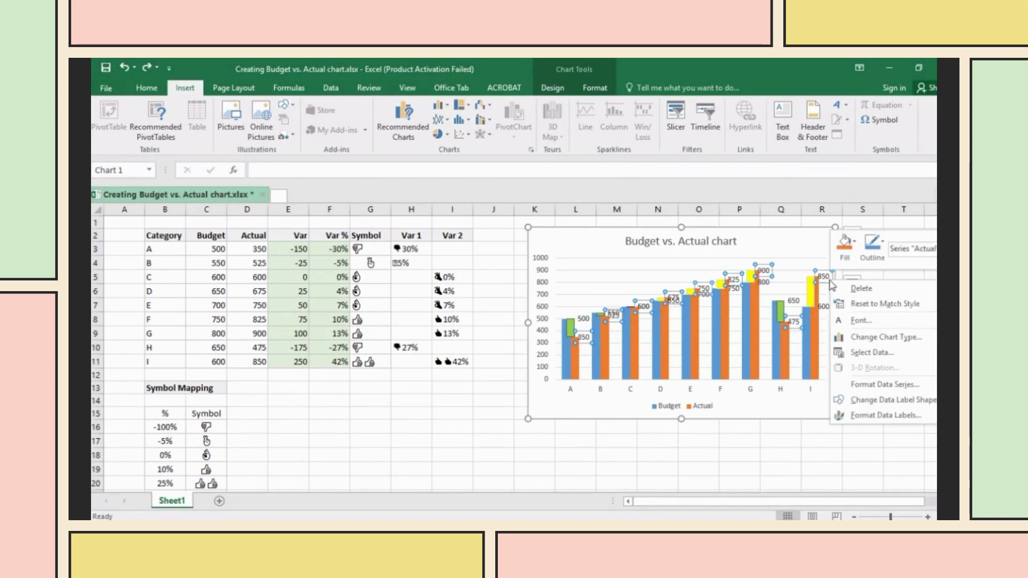
pyautogui.click(855, 415)
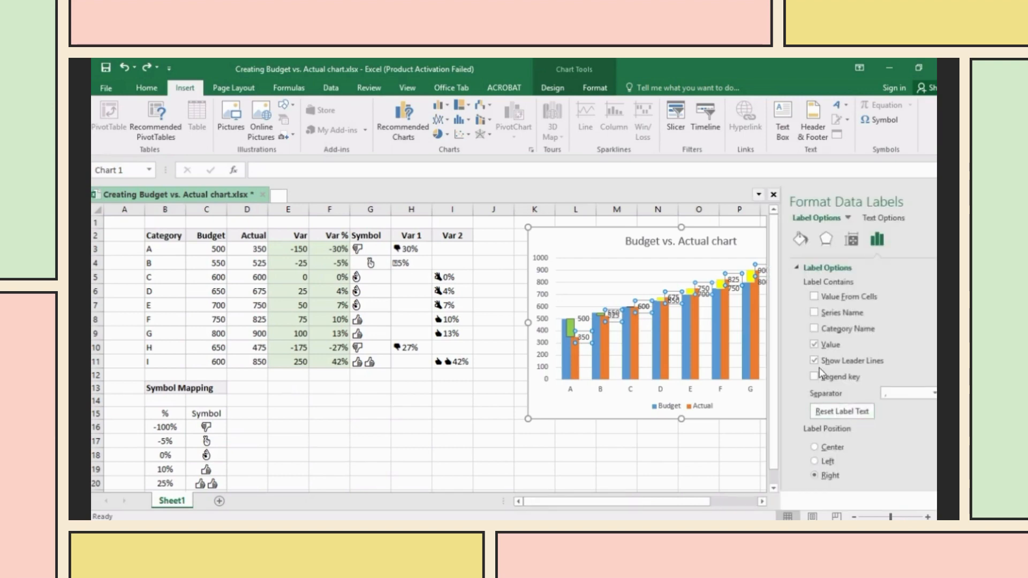
pyautogui.click(816, 298)
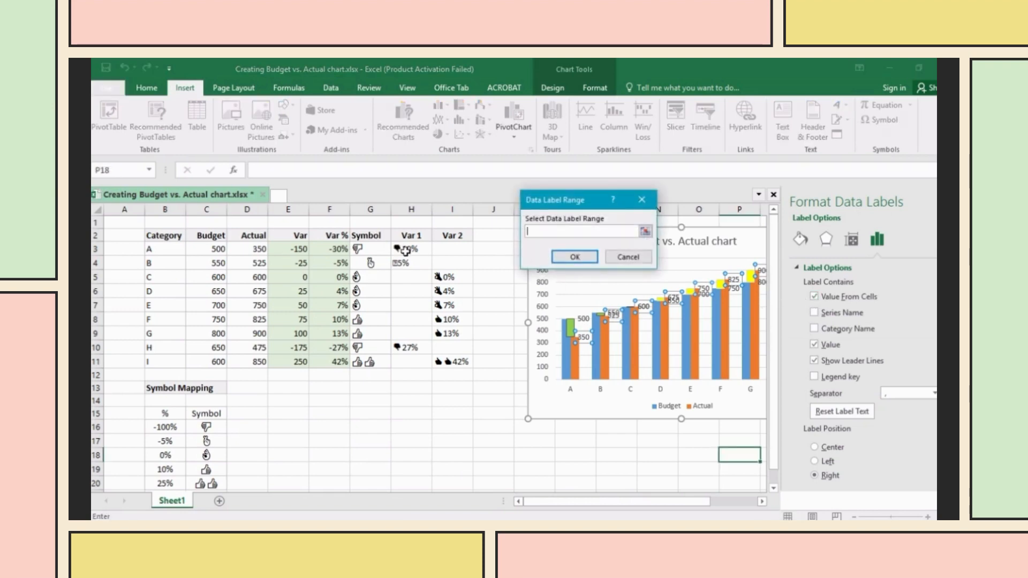
pyautogui.moveTo(405, 250); pyautogui.dragTo(424, 364)
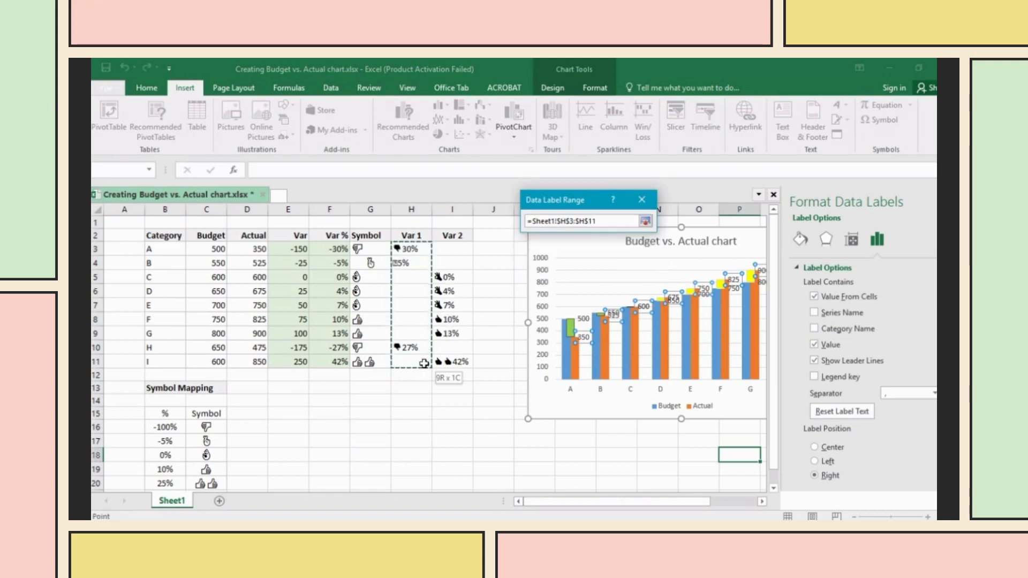
pyautogui.click(576, 257)
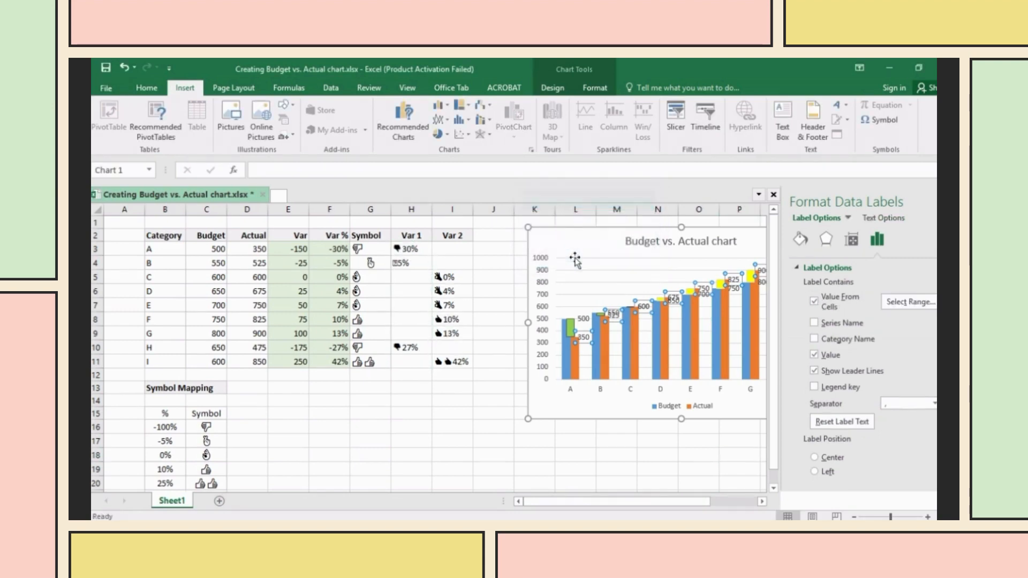
pyautogui.click(814, 356)
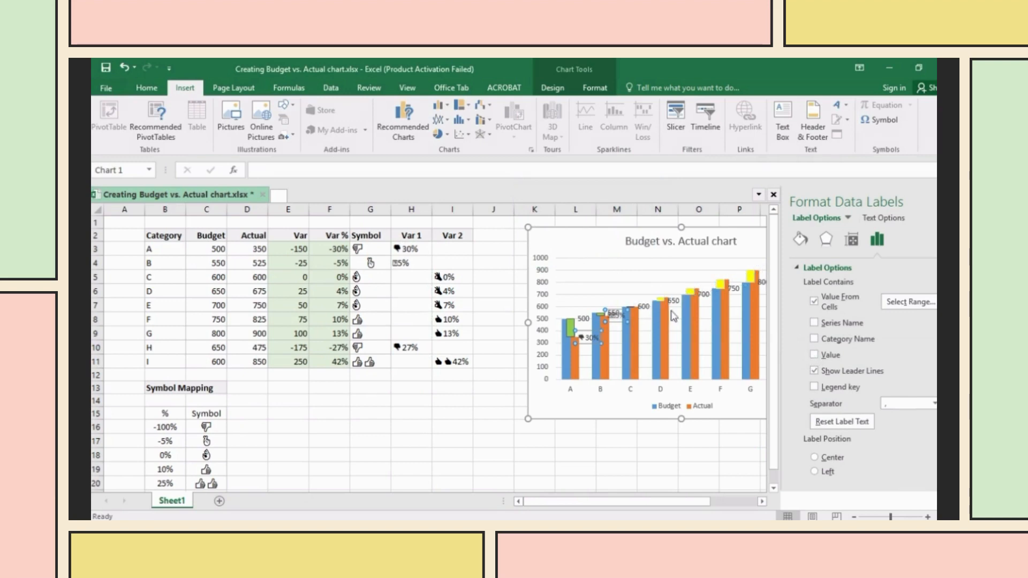
pyautogui.click(608, 304)
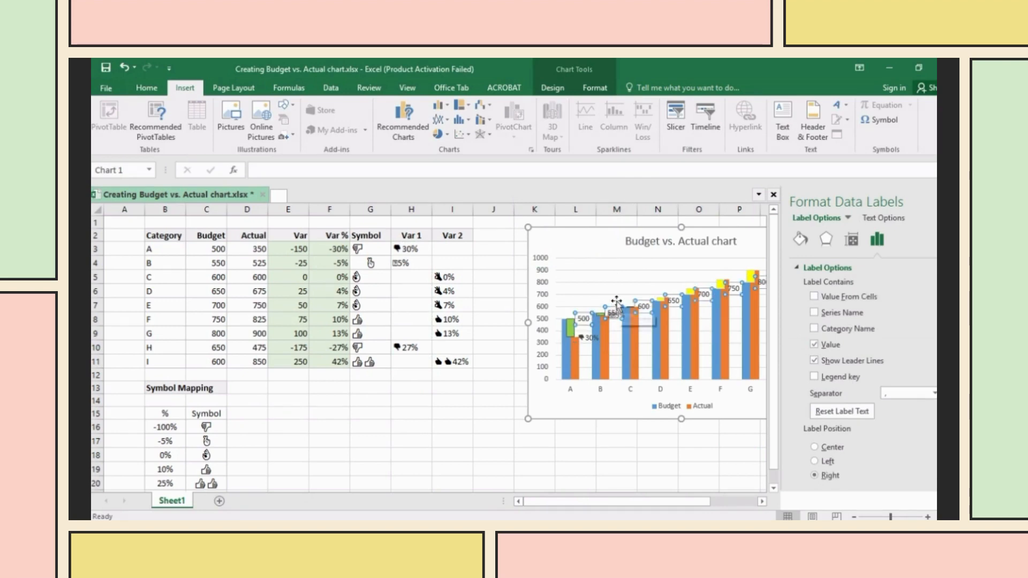
# - Label the second series with its Var 2 cells' text instead of values, then save the workbook
pyautogui.click(814, 296)
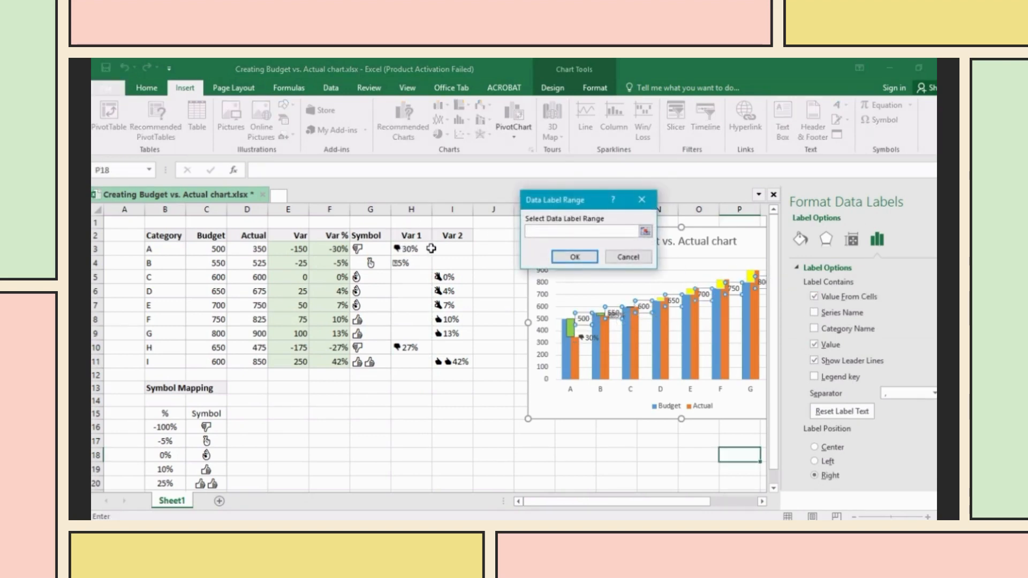
pyautogui.moveTo(452, 249); pyautogui.dragTo(463, 363)
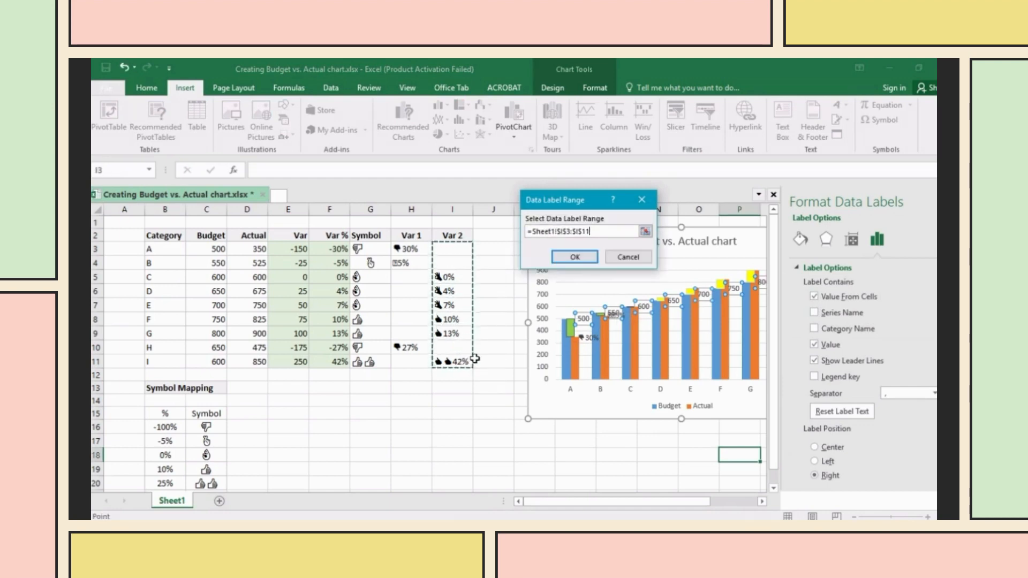
pyautogui.click(574, 257)
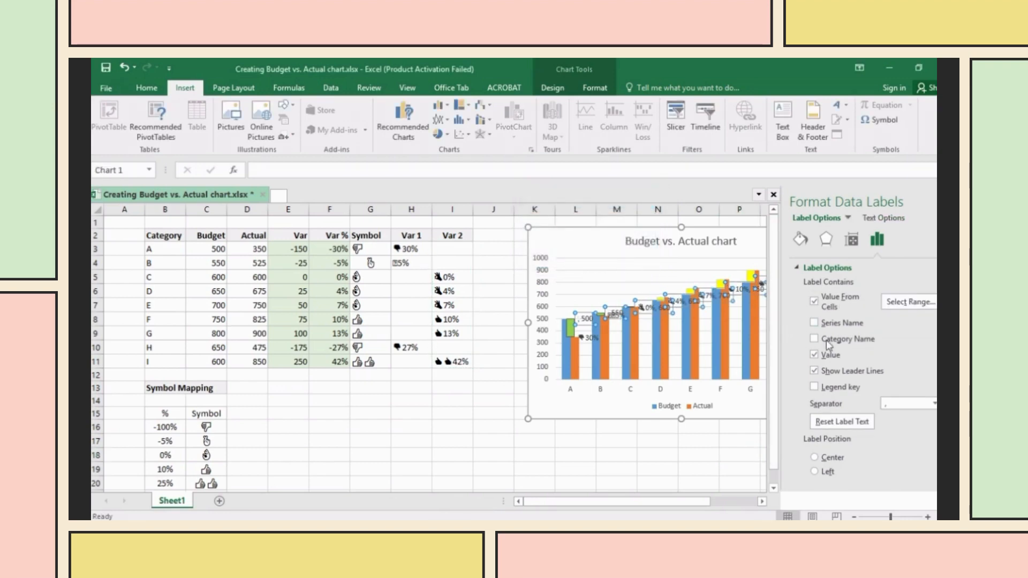
pyautogui.click(821, 357)
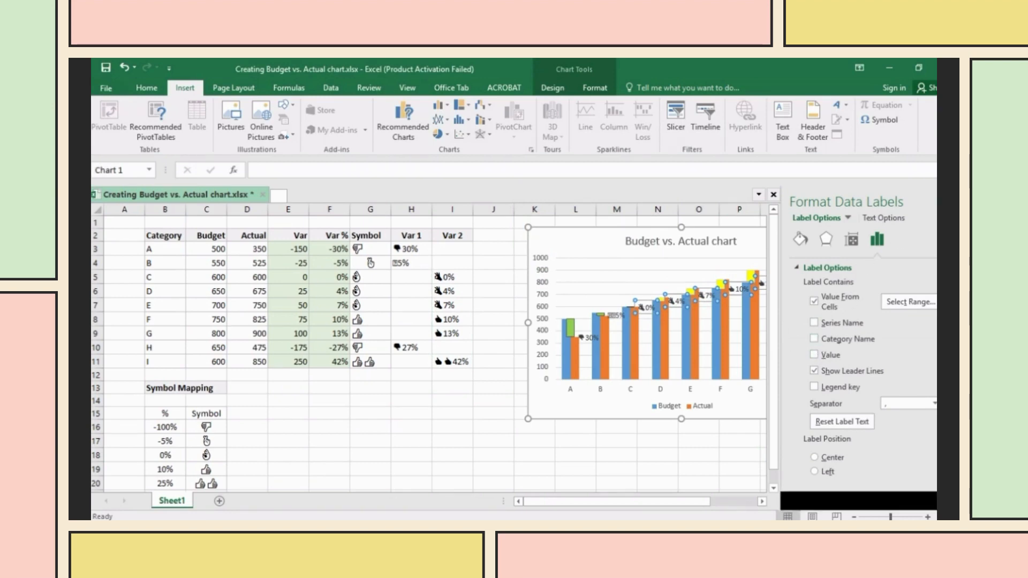
pyautogui.click(945, 202)
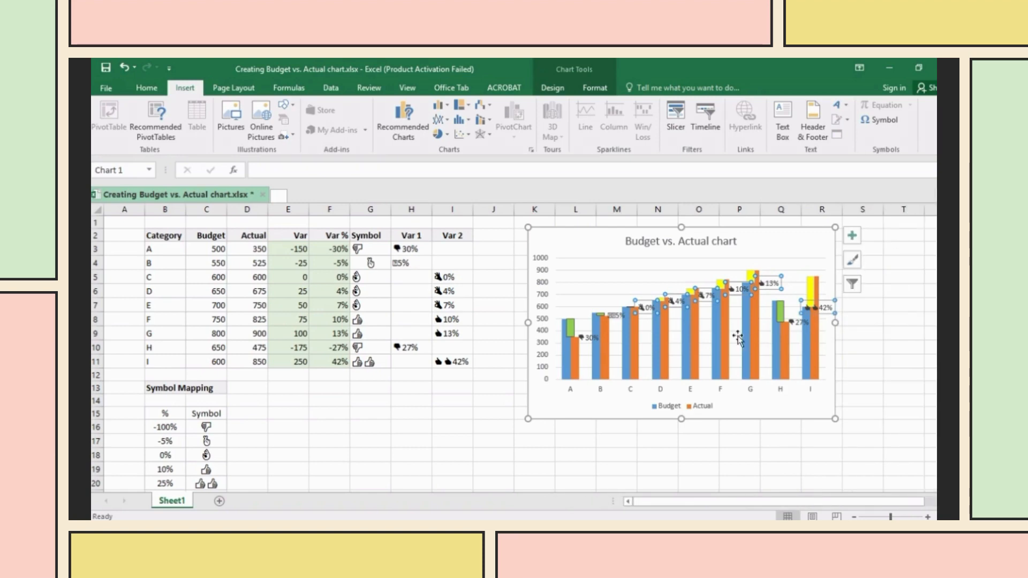
pyautogui.hotkey('ctrl', 's')
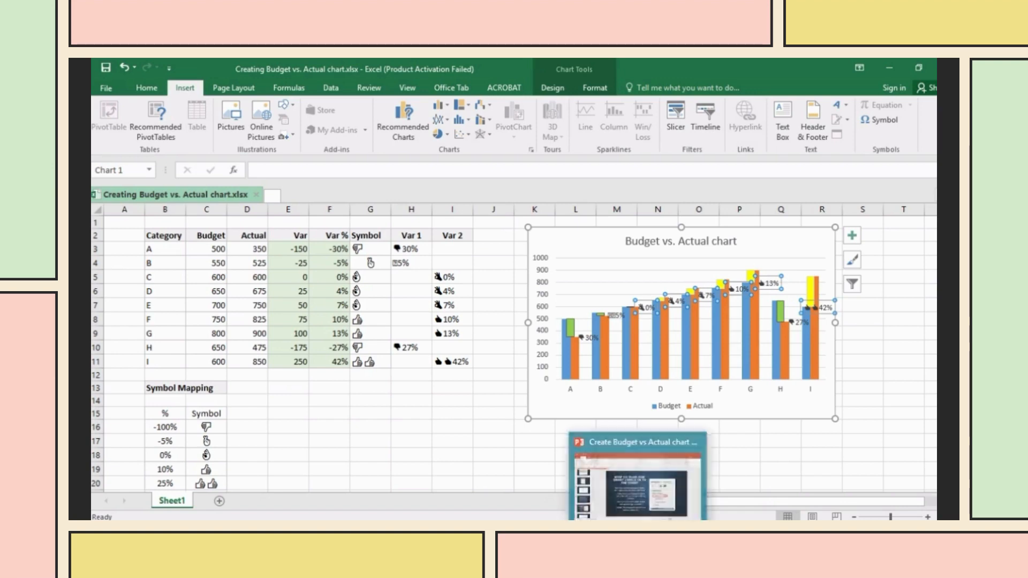
# - Review tutorial slides 22 and 23, through Step 13 on setting label position to Above
pyautogui.click(638, 530)
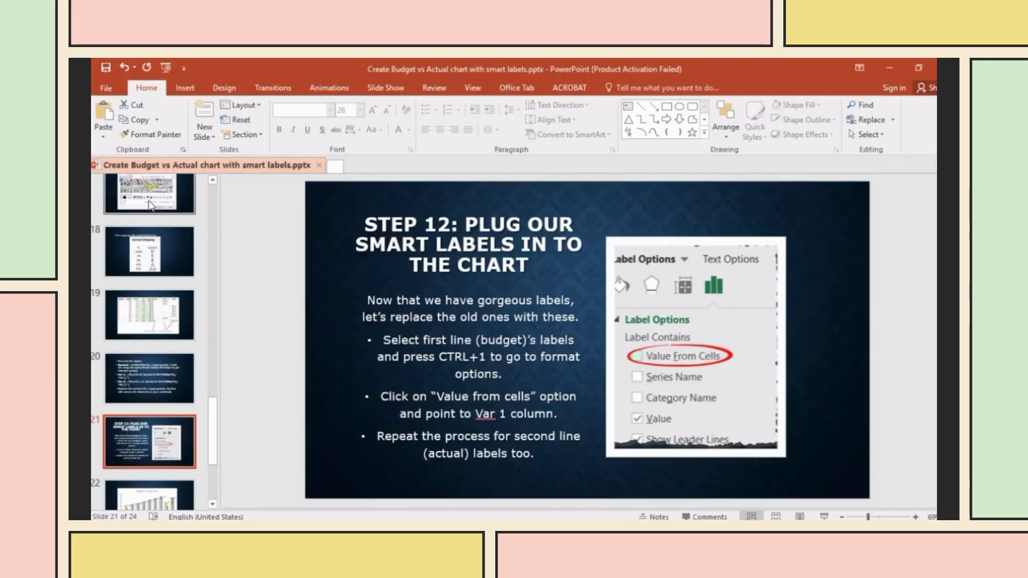
pyautogui.scroll(-3, 150, 343)
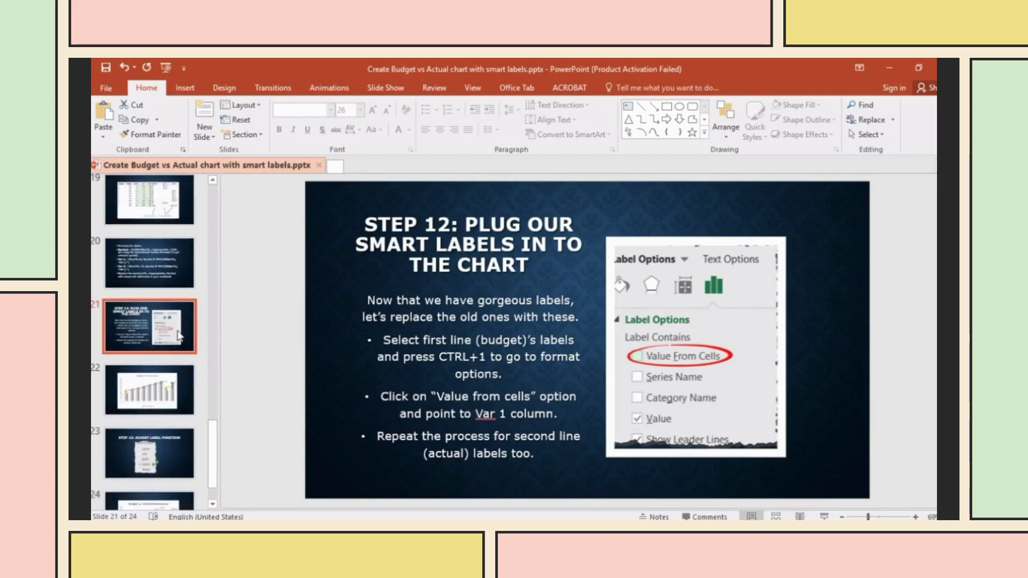
pyautogui.click(169, 346)
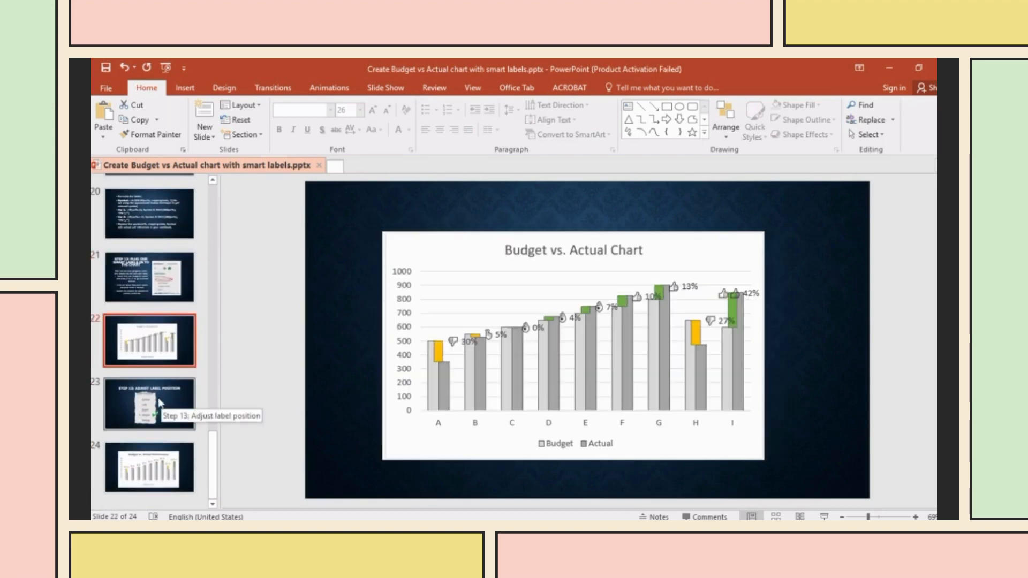
pyautogui.click(159, 403)
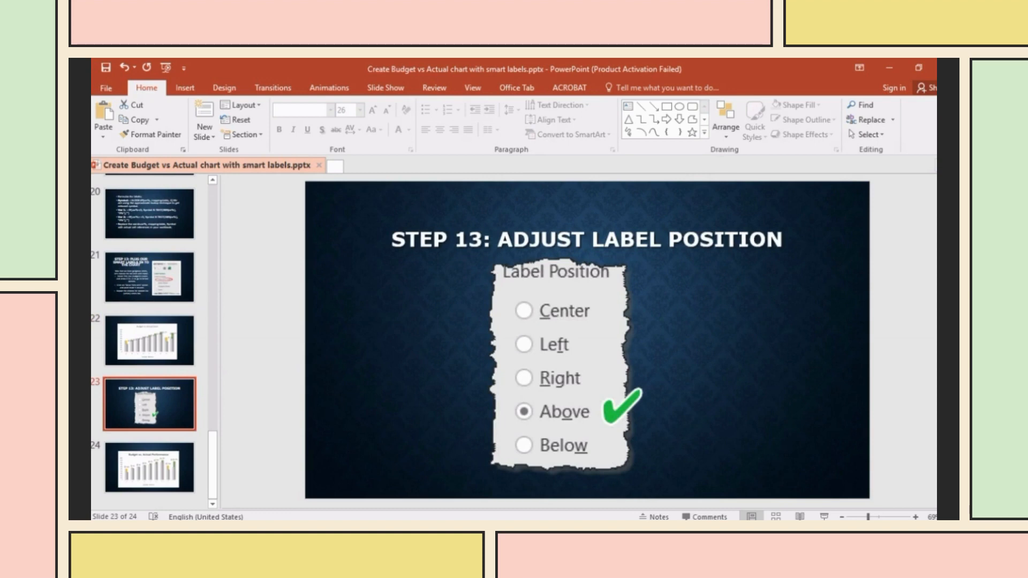
pyautogui.hotkey('alt', 'Tab')
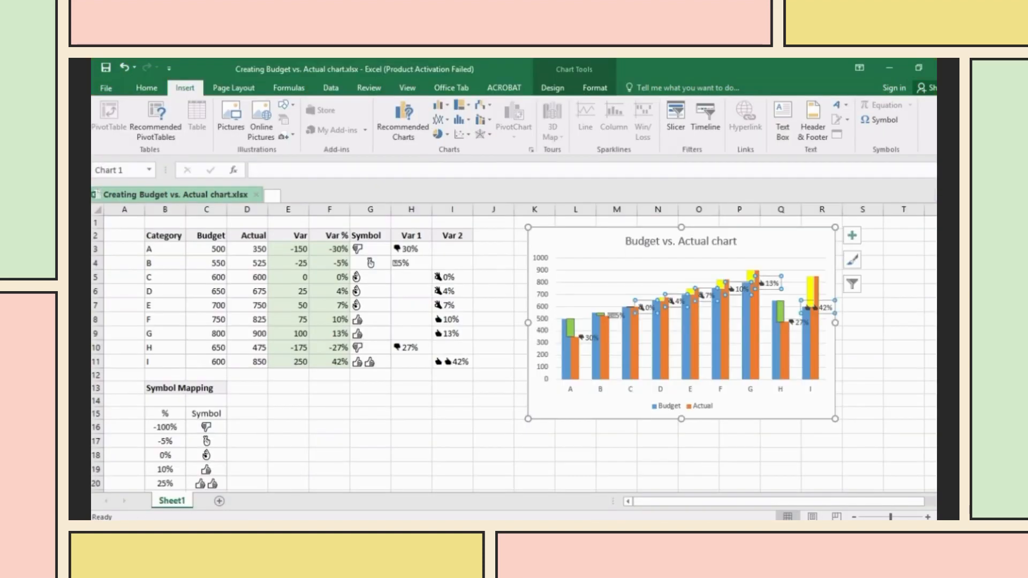
# - Set the Budget series data labels' position to Above
pyautogui.click(697, 439)
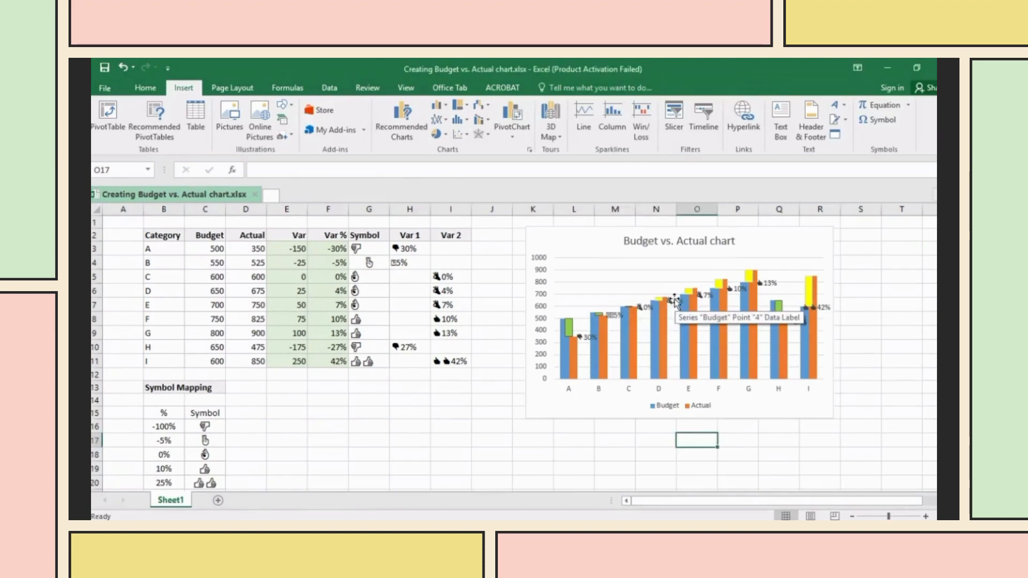
pyautogui.click(676, 301)
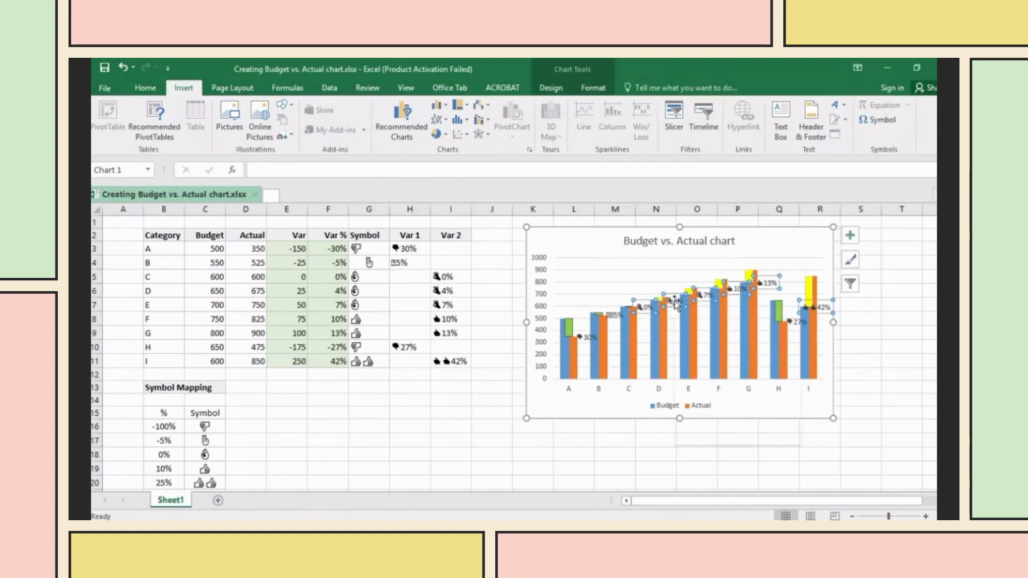
pyautogui.rightClick(676, 303)
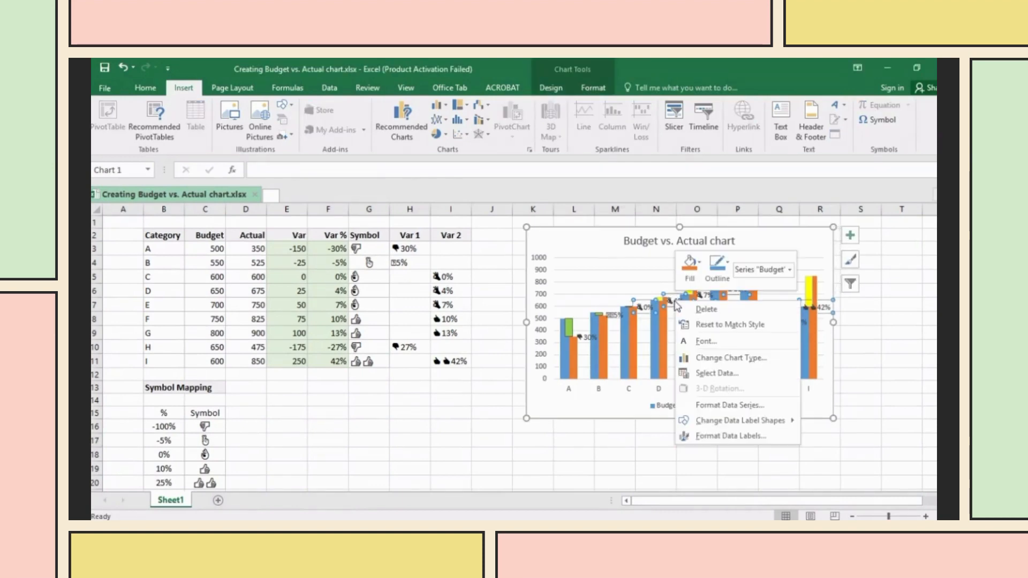
pyautogui.click(747, 405)
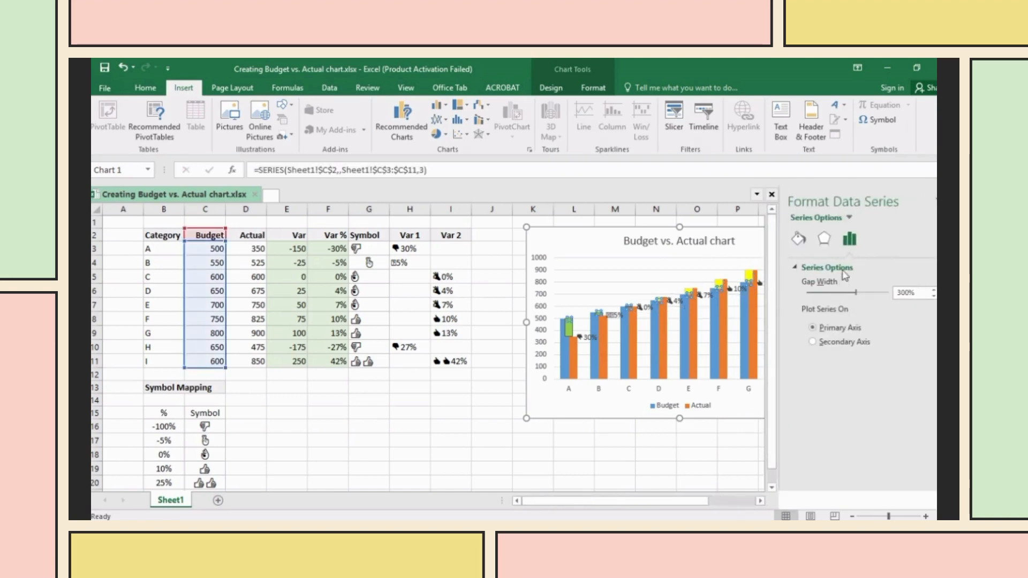
pyautogui.click(824, 238)
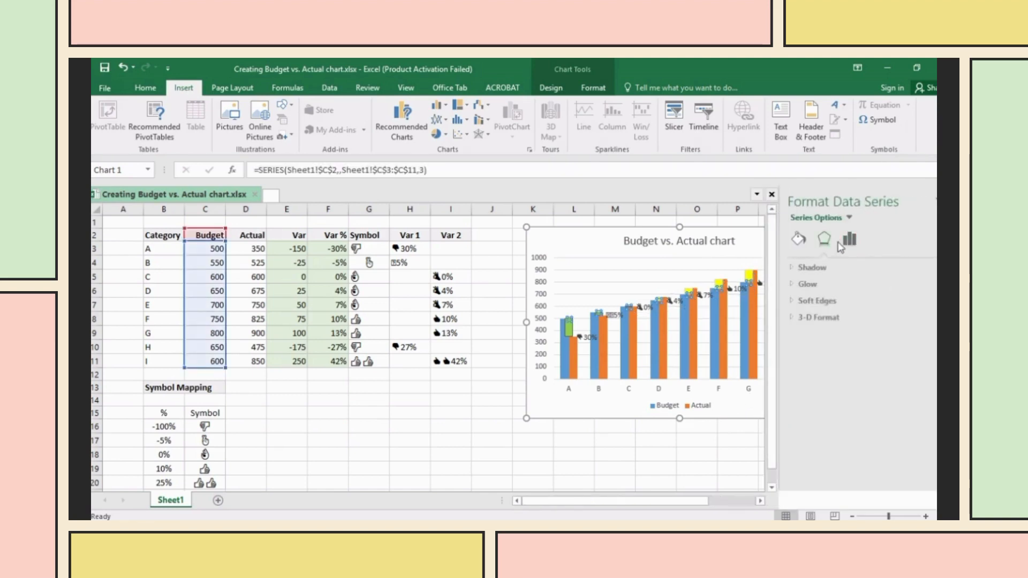
pyautogui.click(798, 239)
pyautogui.click(738, 290)
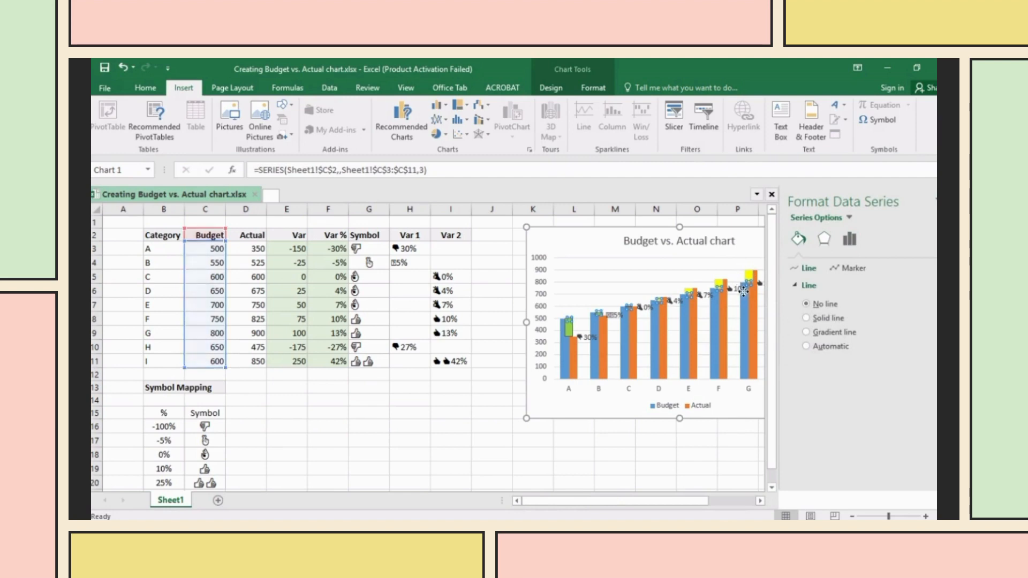
pyautogui.rightClick(740, 293)
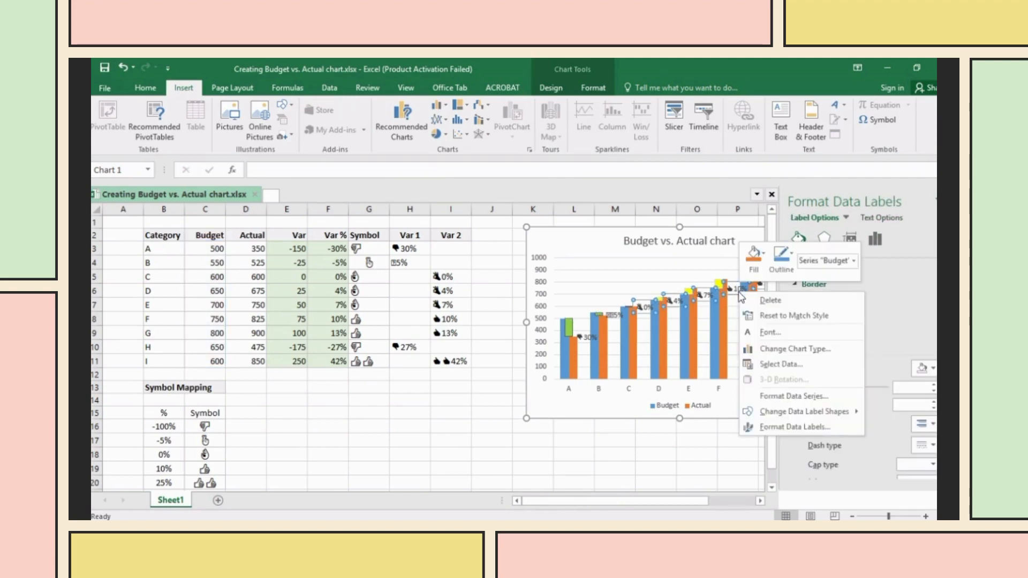
pyautogui.click(882, 240)
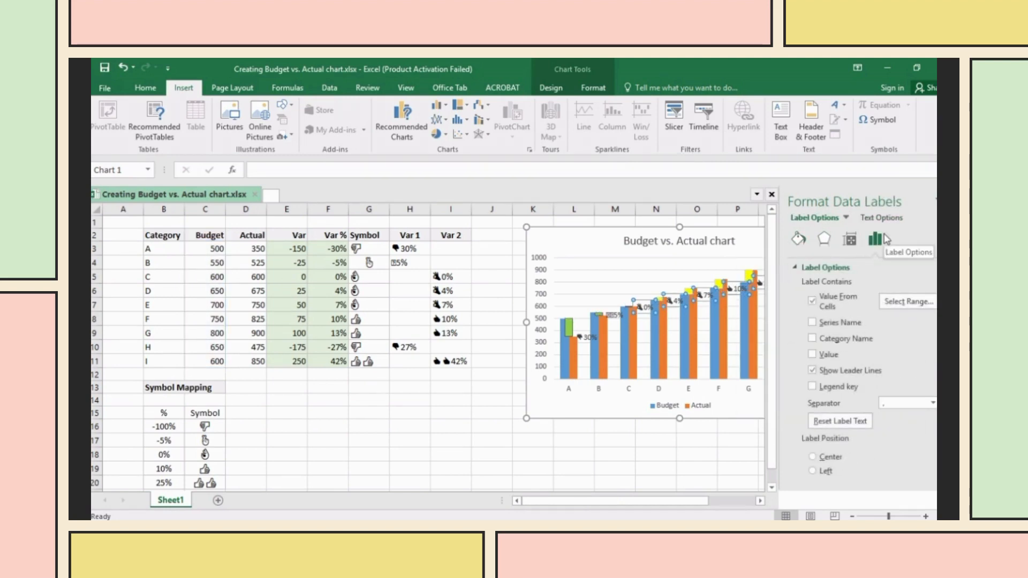
pyautogui.scroll(-1, 838, 428)
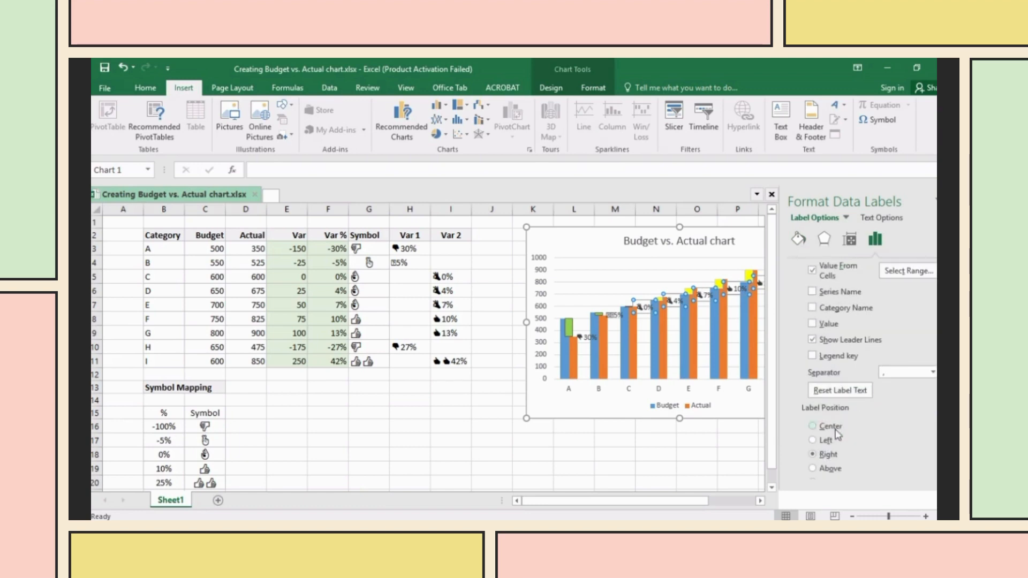
pyautogui.click(813, 469)
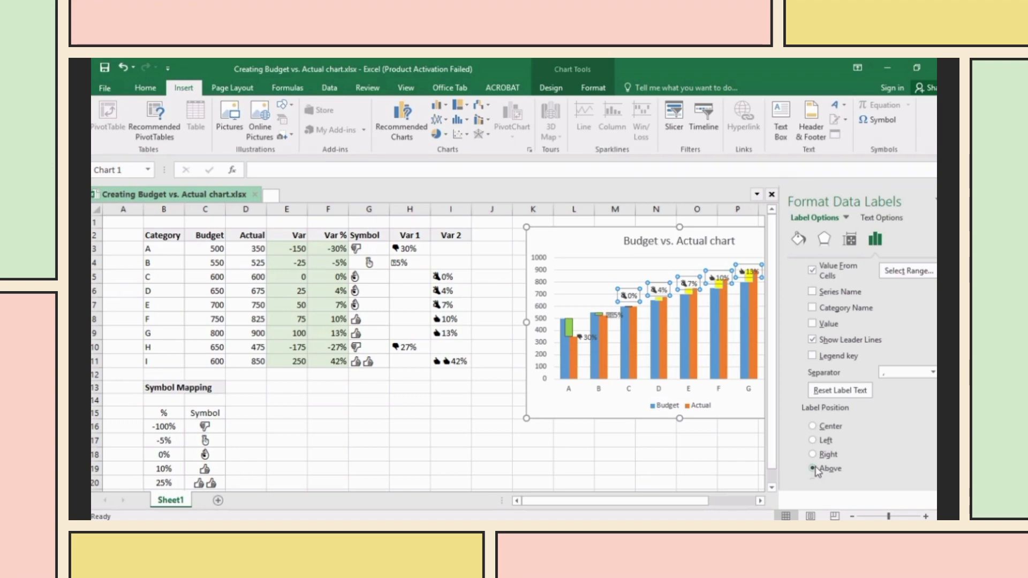
# - Set the Actual series data labels' position to Above as well
pyautogui.click(610, 343)
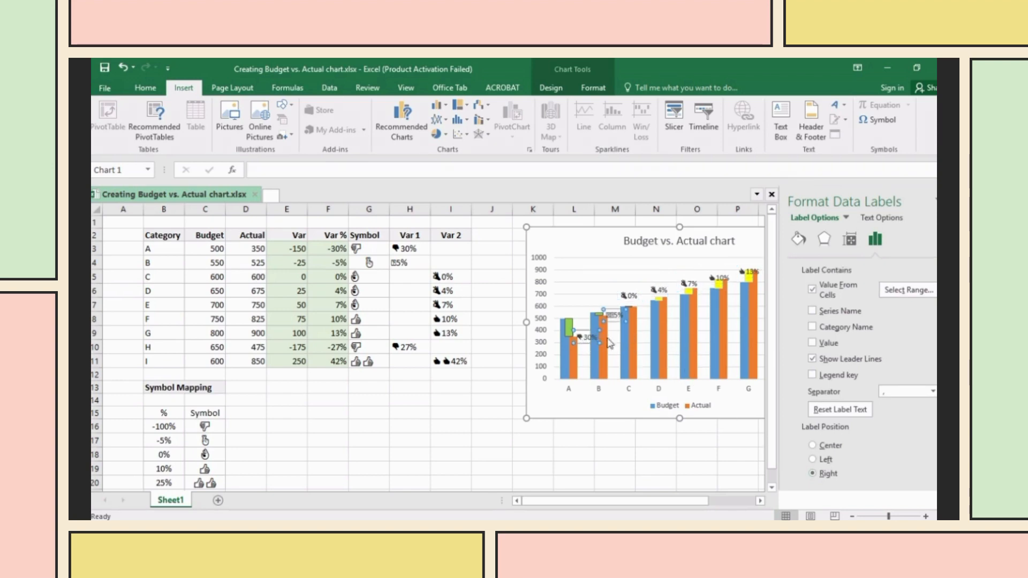
pyautogui.scroll(-1, 824, 462)
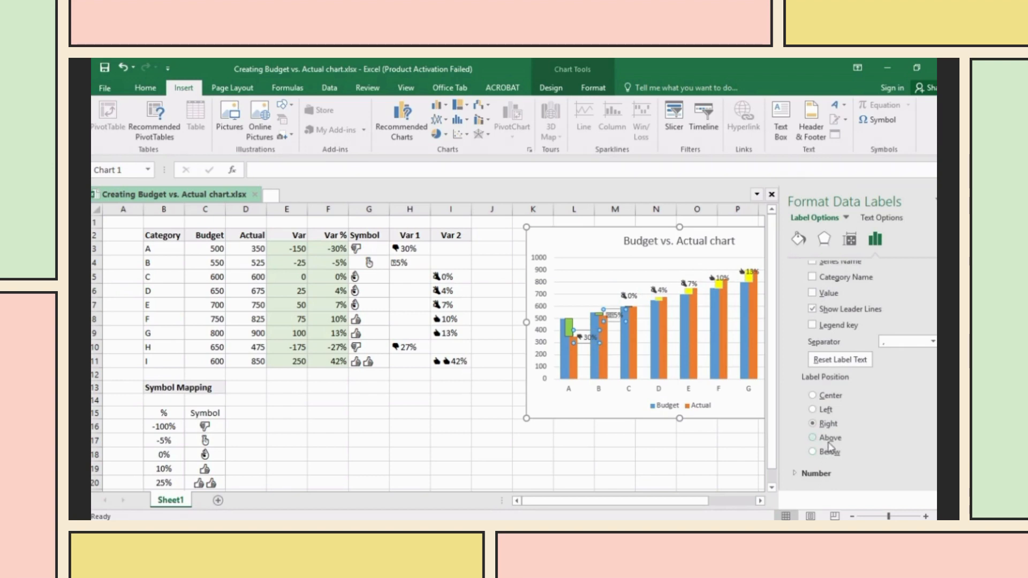
pyautogui.click(813, 438)
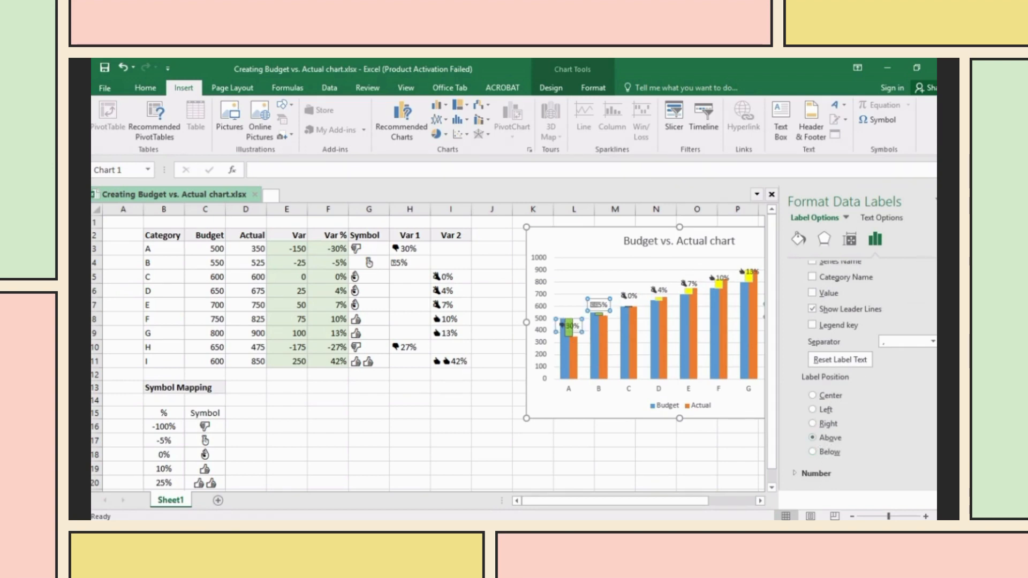
pyautogui.click(950, 200)
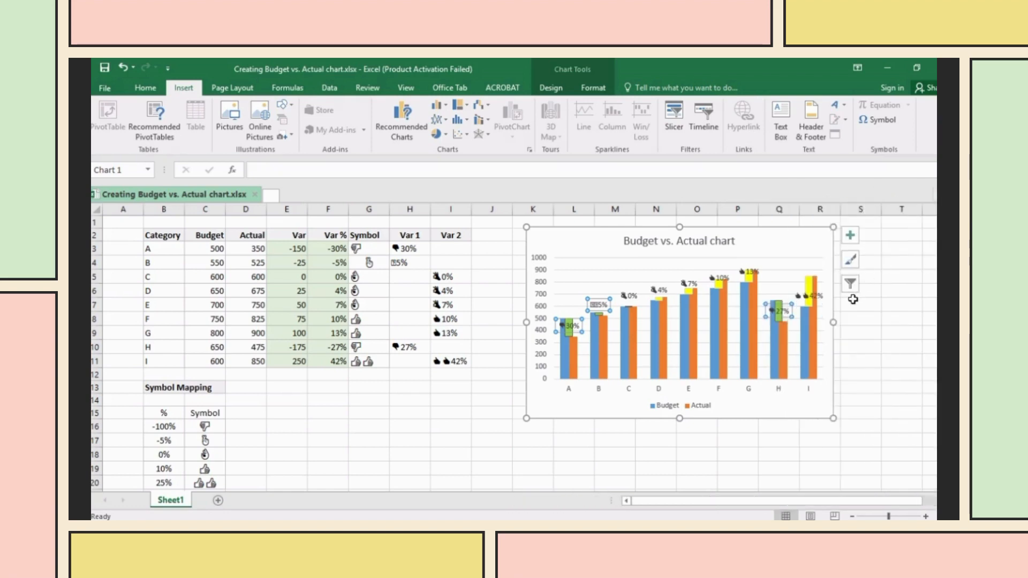
pyautogui.click(852, 347)
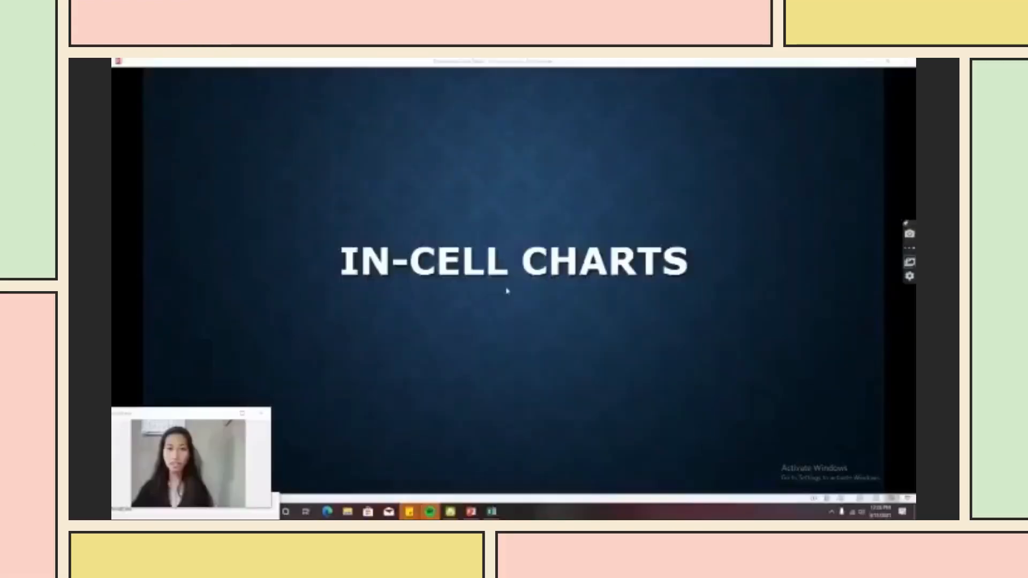
# - Advance from the IN-CELL CHARTS title slide to the REPT and Playbill slide
pyautogui.click(507, 291)
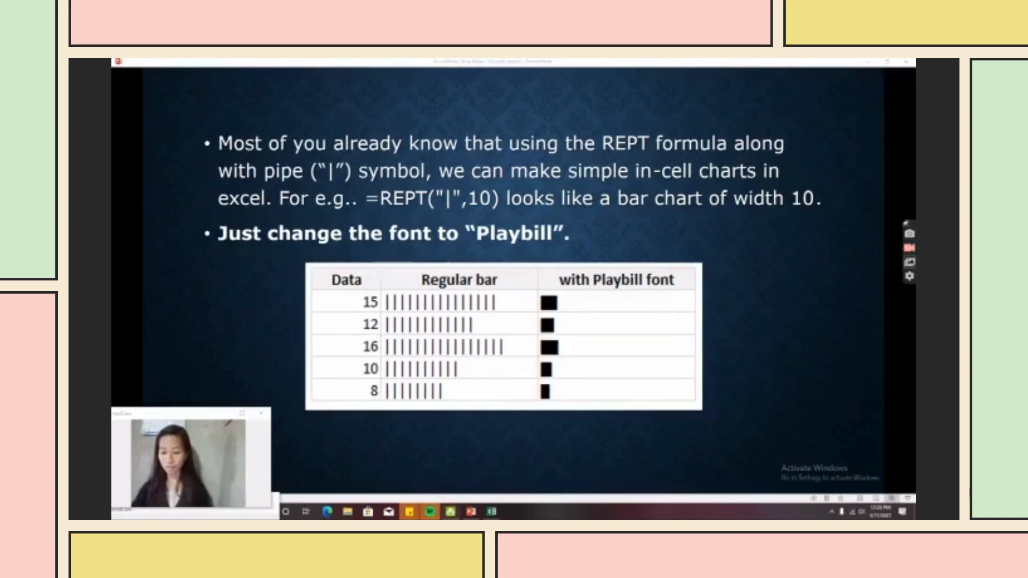
# - Switch to the Excel workbook with the Name/Score and Product/Rating lists
pyautogui.click(489, 512)
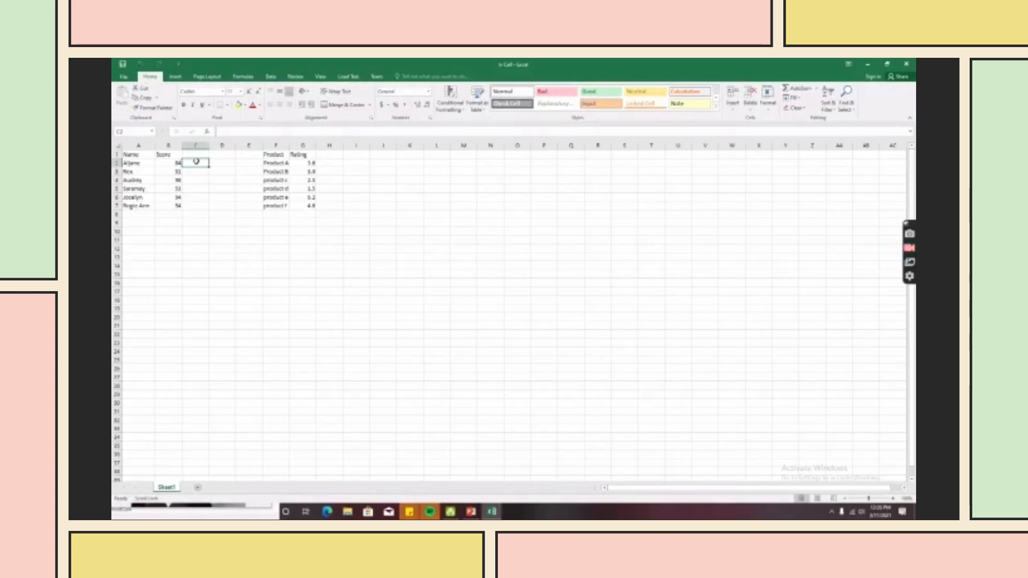
# - Fill C2:C7 with =REPT("|",B2) pipe bars, then switch to the PowerPoint slide show
pyautogui.write('=')
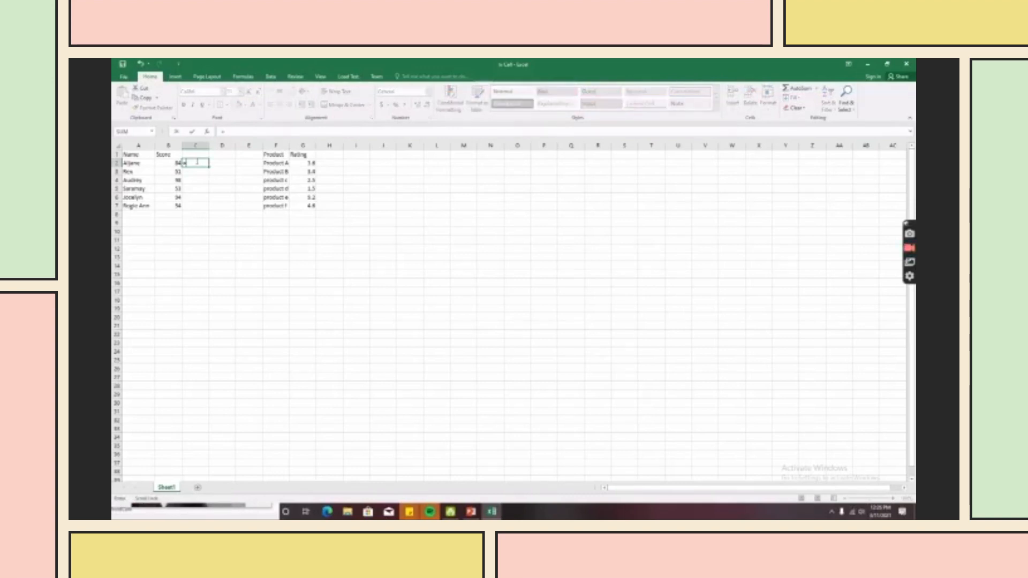
pyautogui.write('REPT')
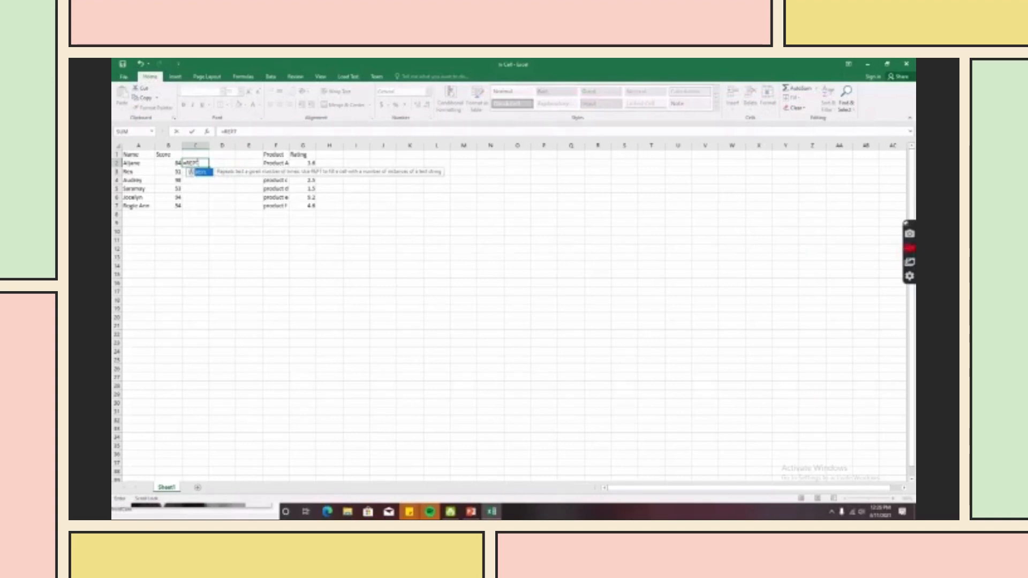
pyautogui.write('("')
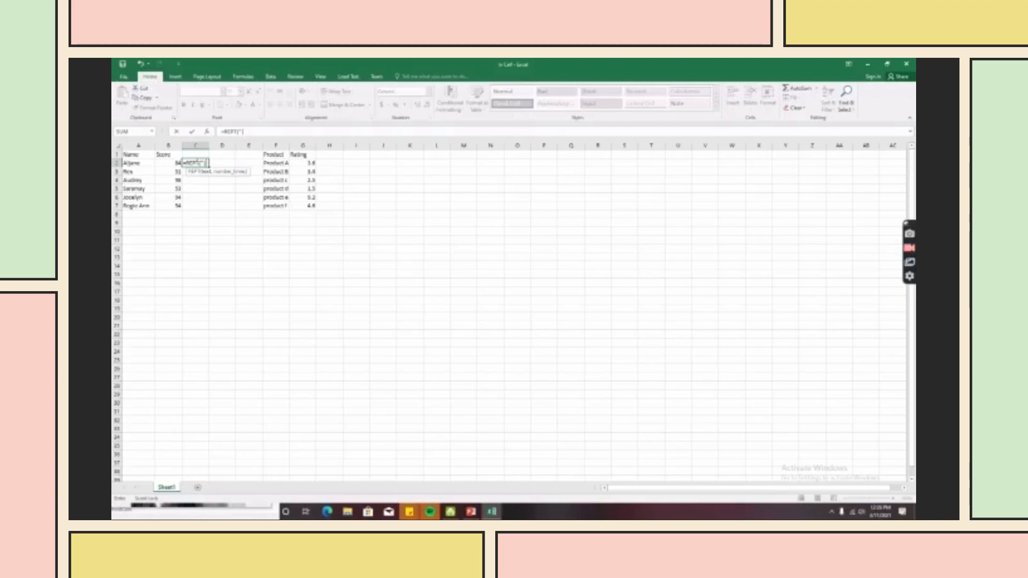
pyautogui.write('|",B')
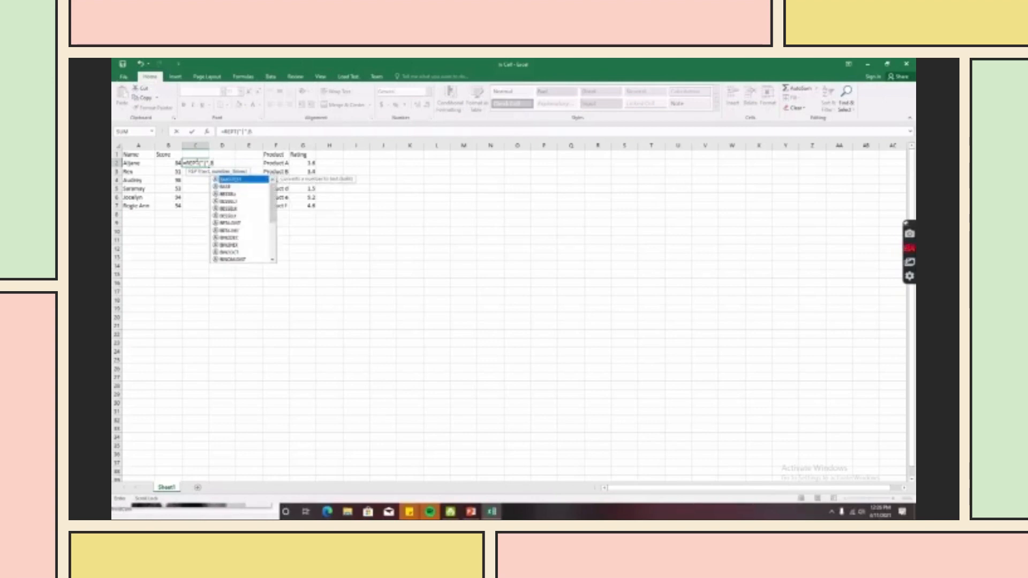
pyautogui.write('2')
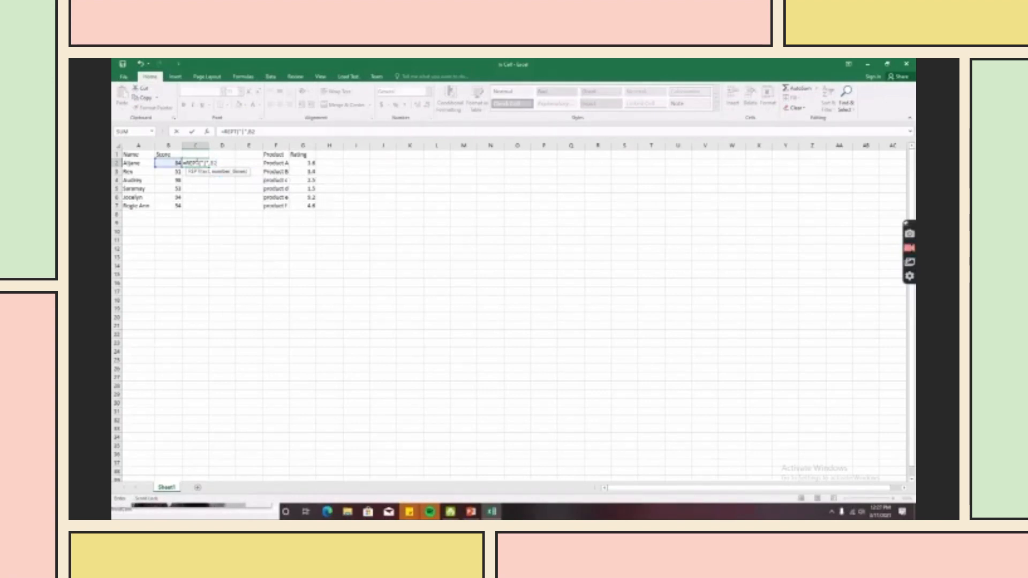
pyautogui.write(')')
pyautogui.press('Return')
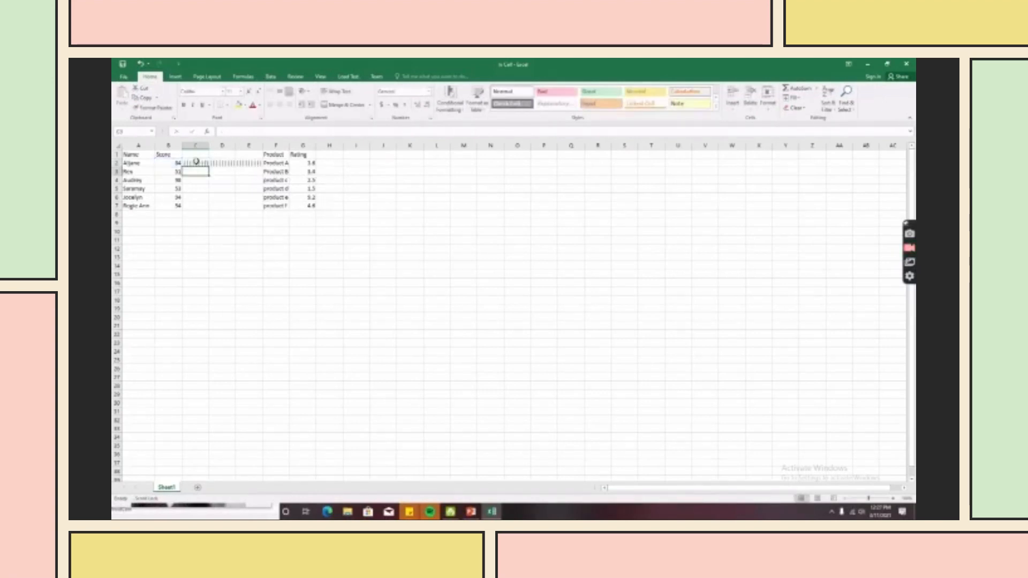
pyautogui.click(190, 164)
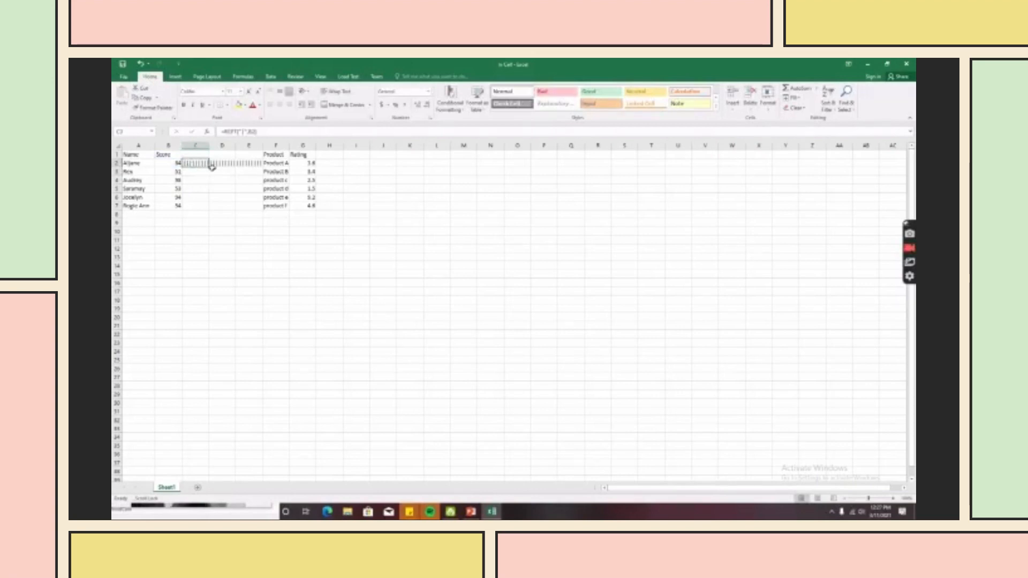
pyautogui.moveTo(209, 166); pyautogui.dragTo(214, 212)
pyautogui.click(309, 235)
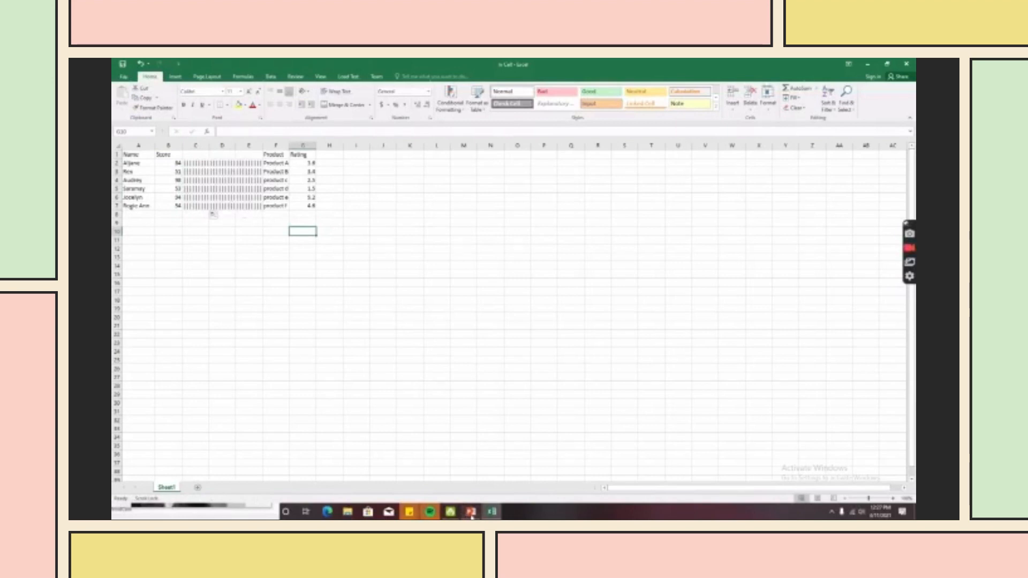
pyautogui.moveTo(472, 515)
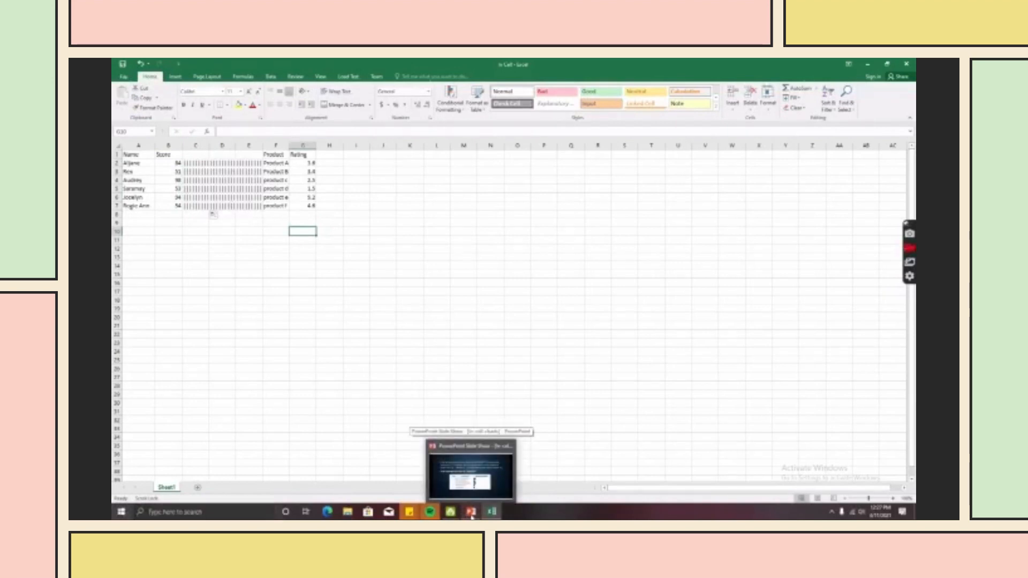
pyautogui.click(472, 515)
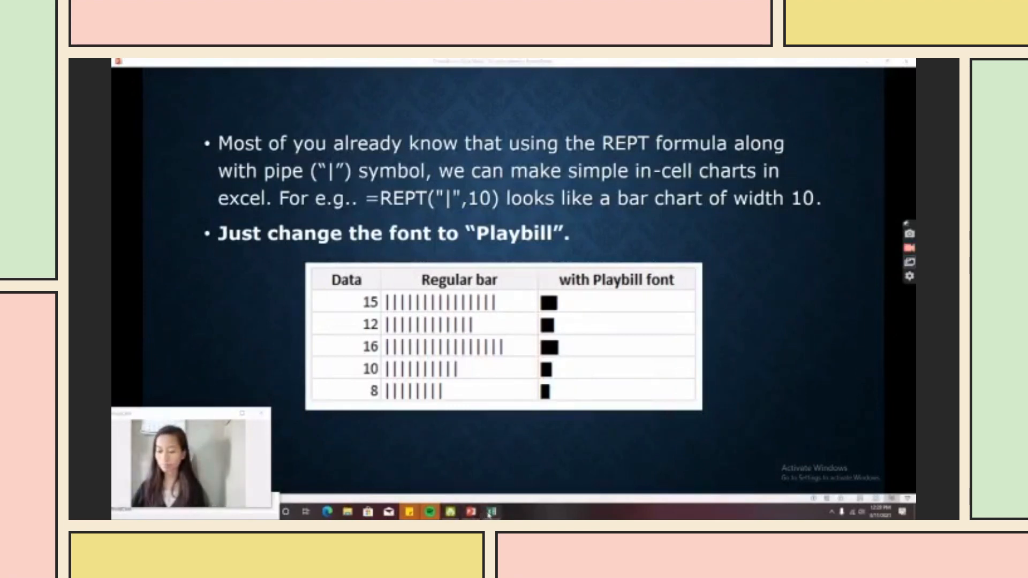
# - Switch from the REPT-and-Playbill slide back to the Excel workbook
pyautogui.click(490, 512)
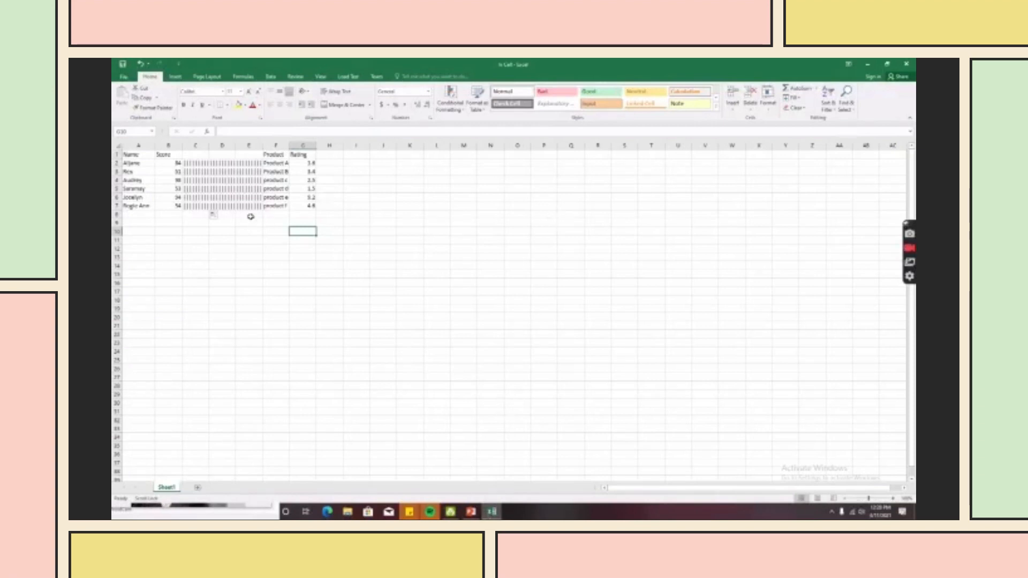
# - Select the bar cells down column C, undoing an accidental move of C2
pyautogui.click(247, 175)
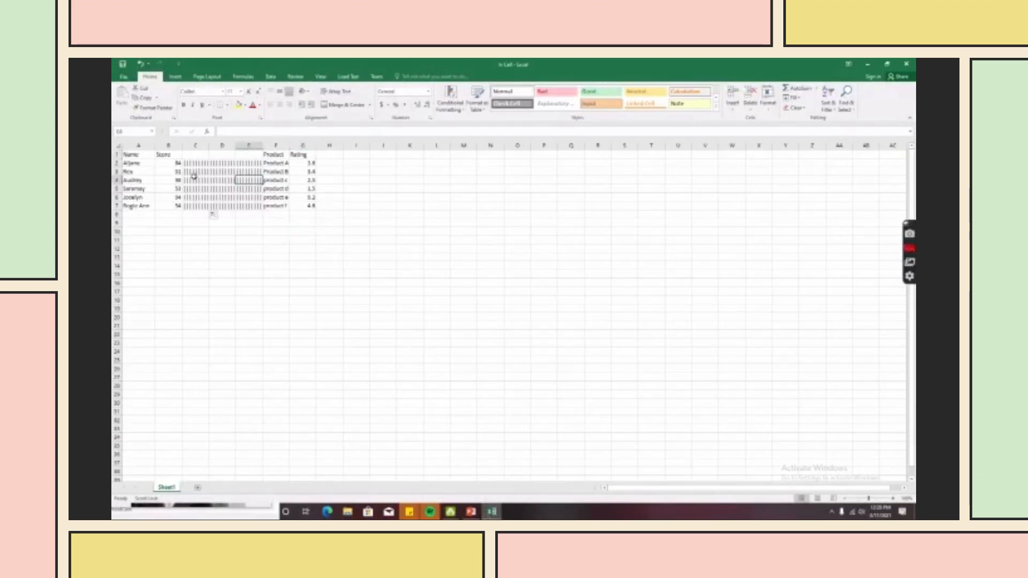
pyautogui.click(186, 164)
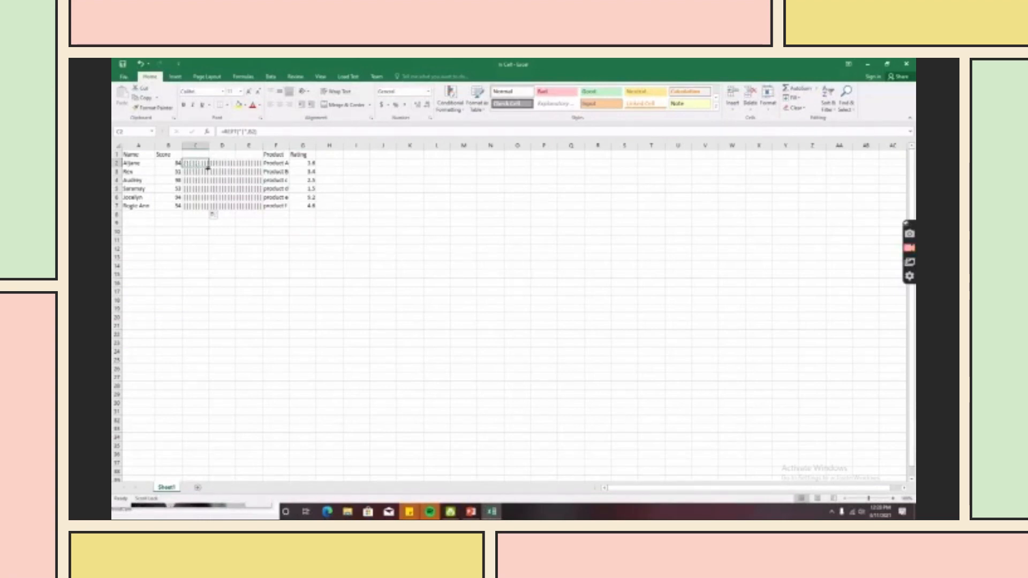
pyautogui.moveTo(208, 164)
pyautogui.mouseDown()
pyautogui.moveTo(213, 182)
pyautogui.moveTo(212, 171)
pyautogui.mouseUp()
pyautogui.click(140, 63)
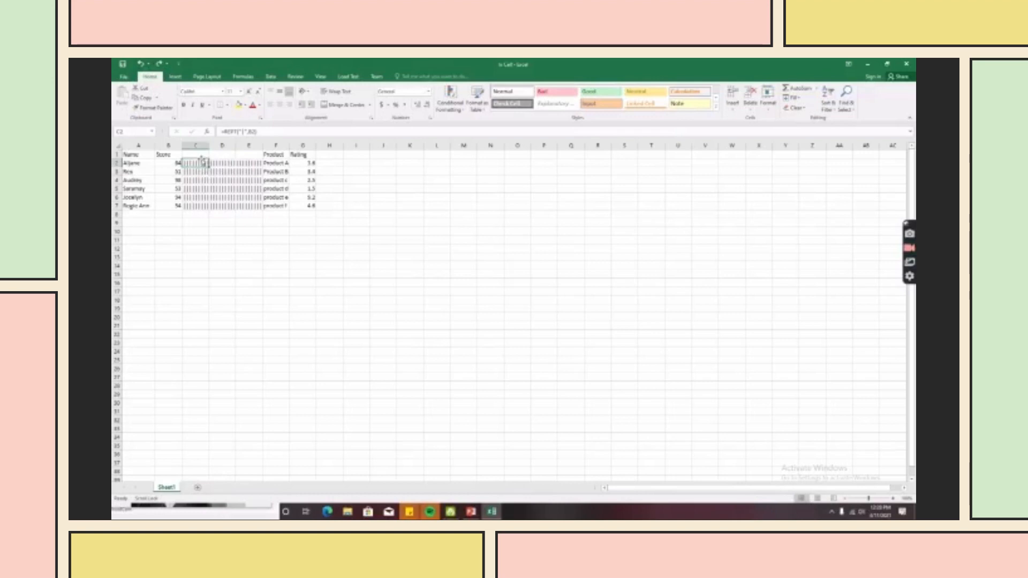
pyautogui.moveTo(184, 164); pyautogui.dragTo(188, 206)
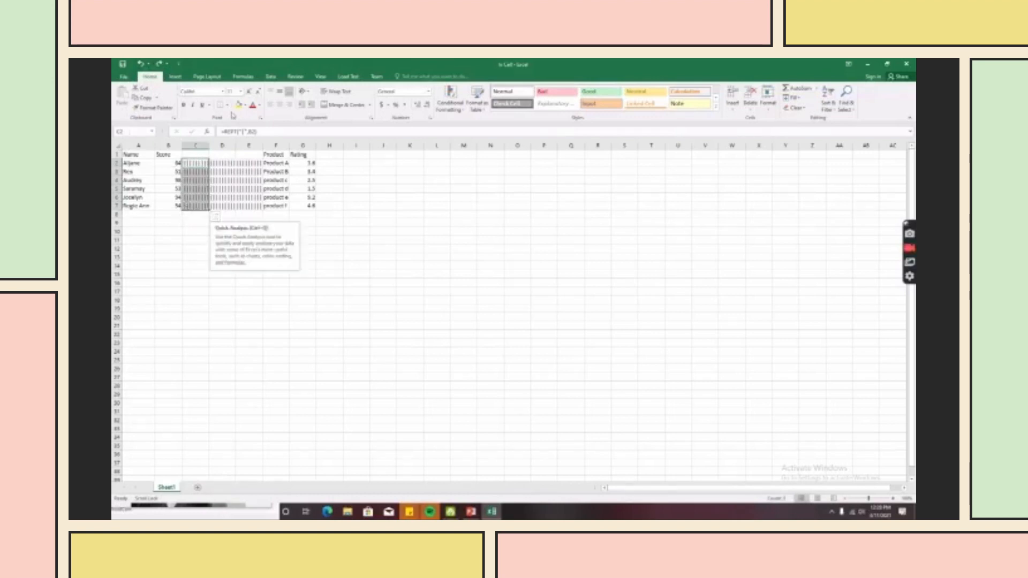
# - Apply the Playbill font to the selected cells, turning the pipes into solid bars
pyautogui.click(223, 92)
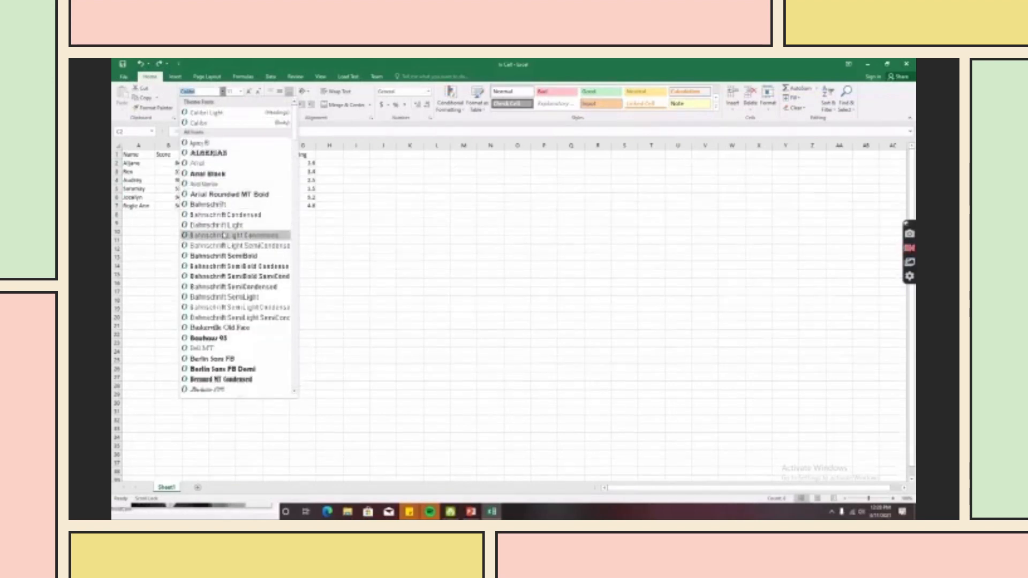
pyautogui.scroll(-4, 230, 246)
pyautogui.scroll(-7, 230, 321)
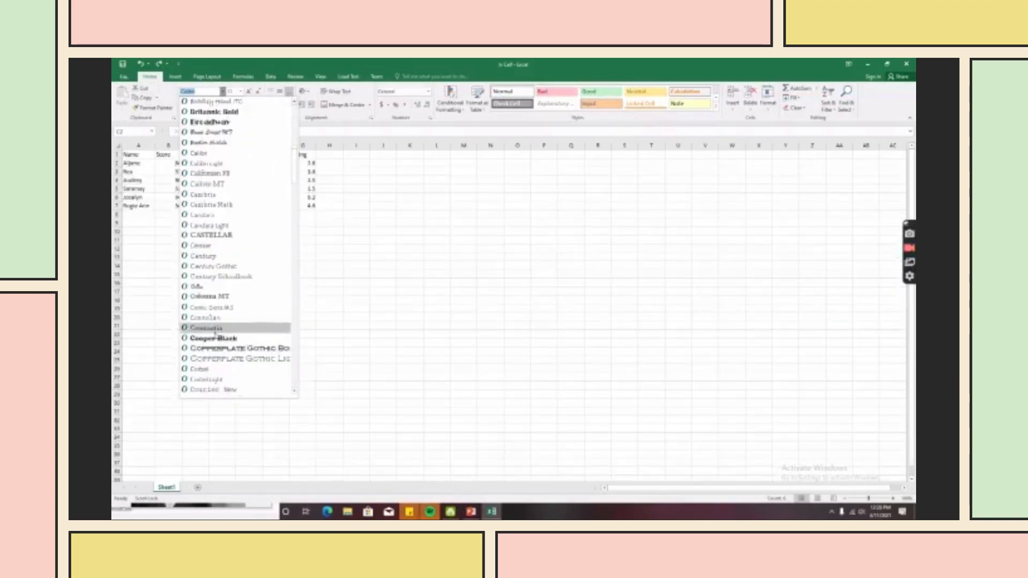
pyautogui.scroll(-7, 220, 335)
pyautogui.scroll(-9, 219, 340)
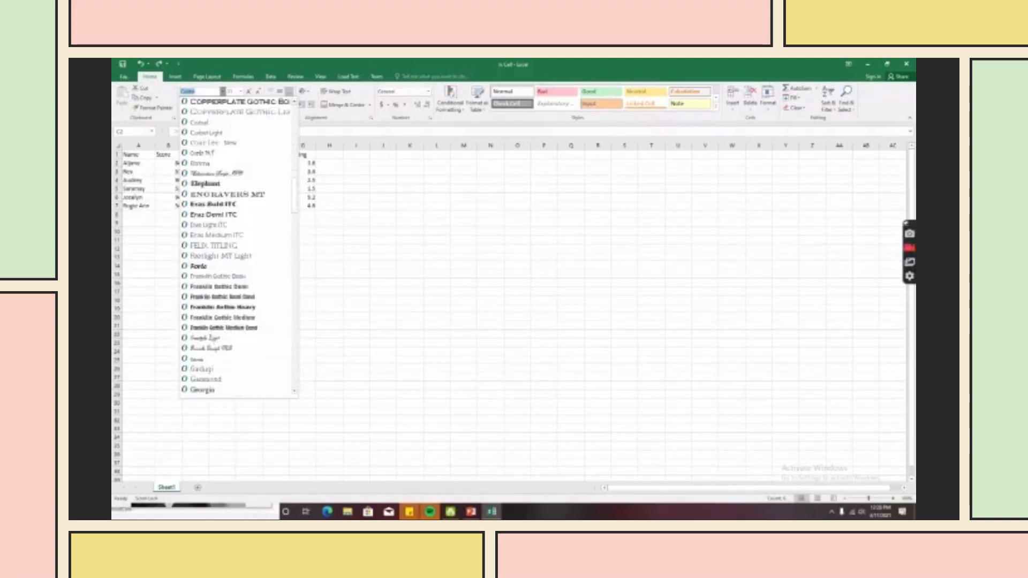
pyautogui.scroll(-8, 235, 337)
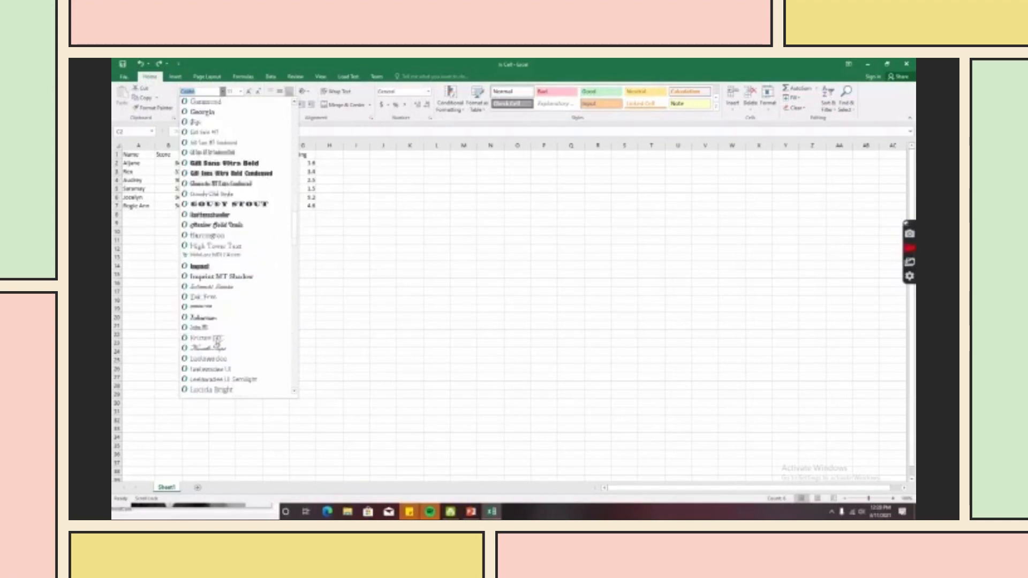
pyautogui.scroll(-10, 198, 320)
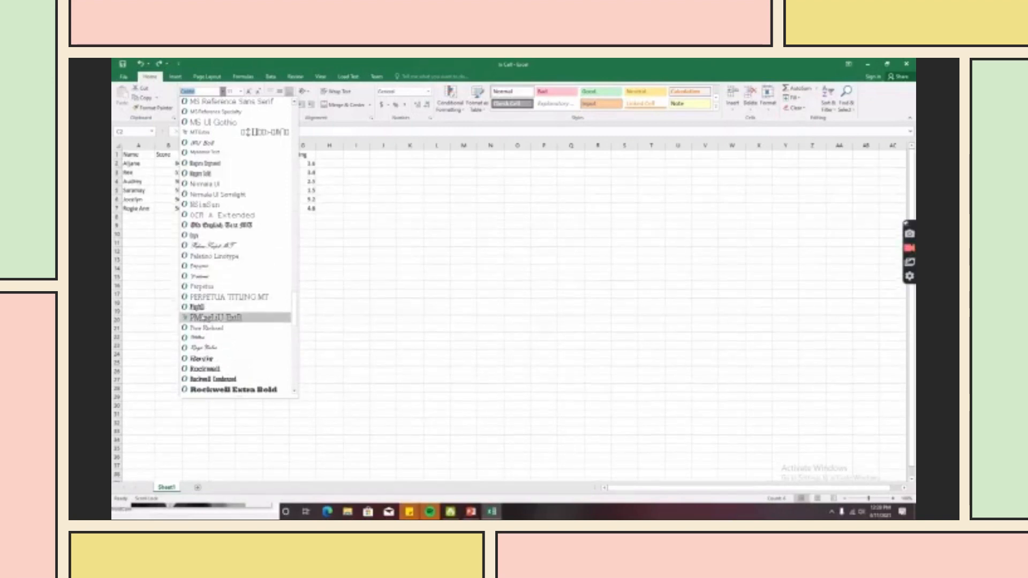
pyautogui.click(198, 307)
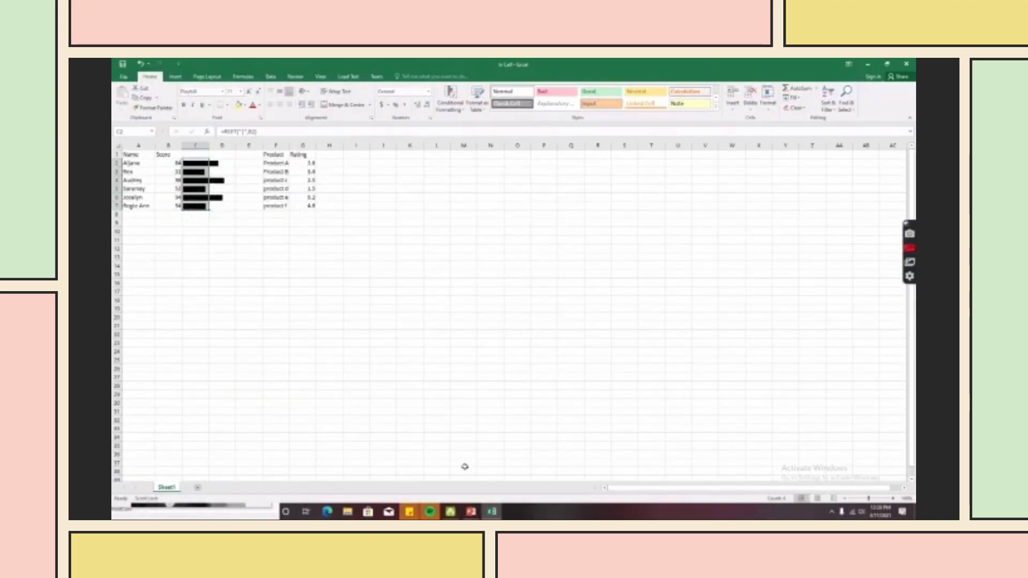
# - Switch to the PowerPoint slide show and advance to the Variance w/ budget slide
pyautogui.moveTo(480, 504)
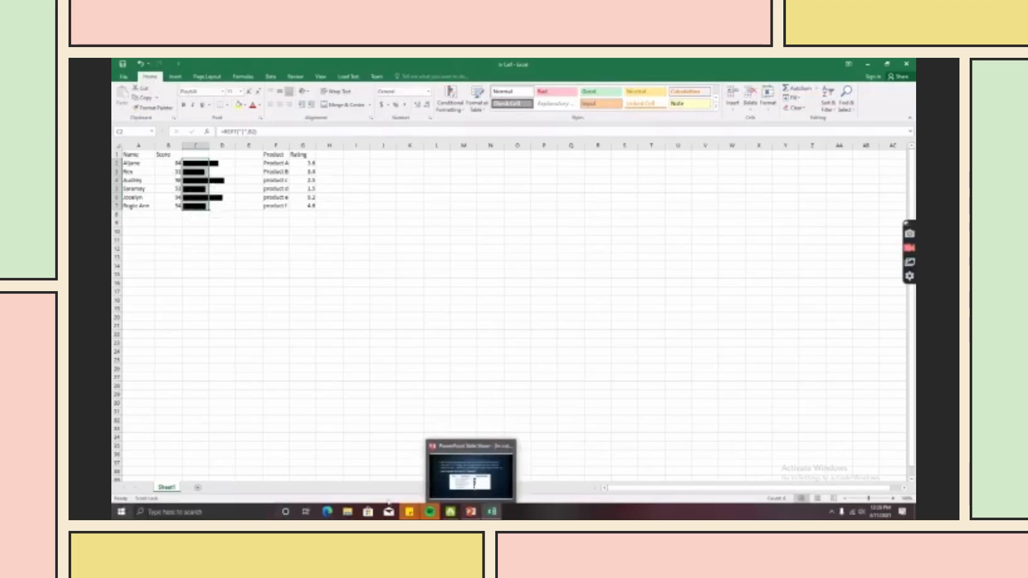
pyautogui.click(465, 509)
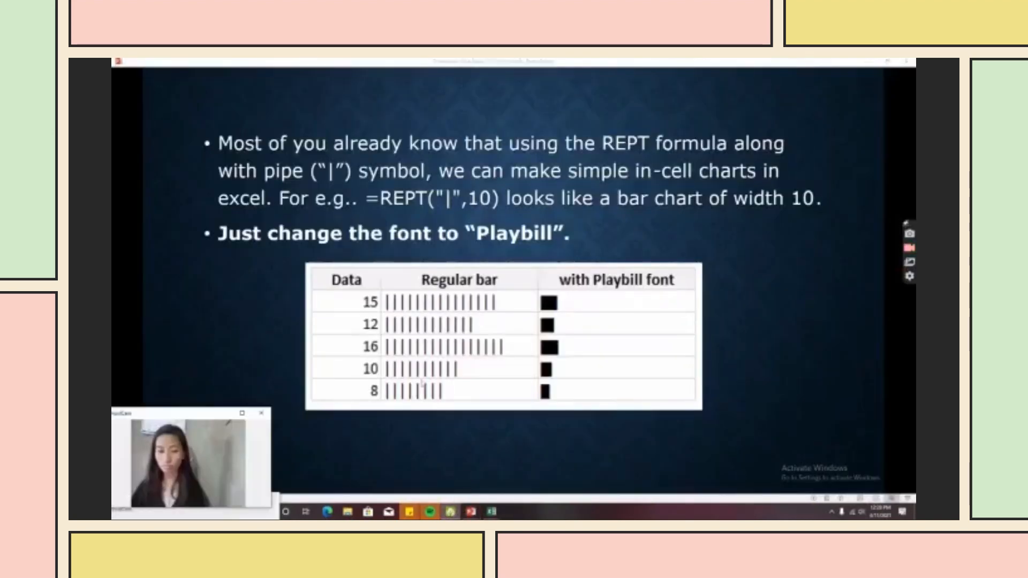
pyautogui.click(420, 371)
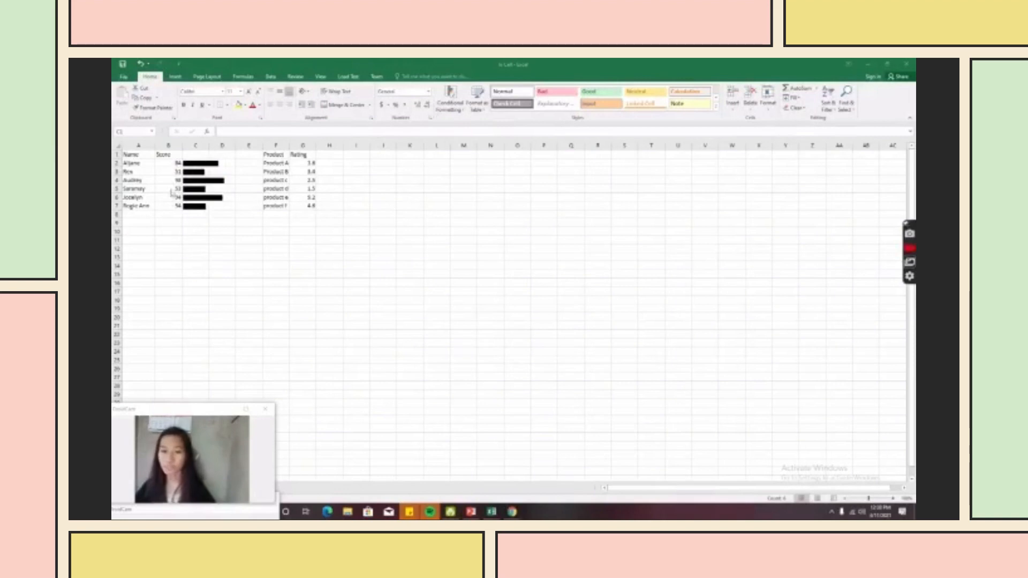
# - Give C1:C9 a formula rule =$B2>60 with red font, then return to the slide show
pyautogui.moveTo(184, 157); pyautogui.dragTo(195, 223)
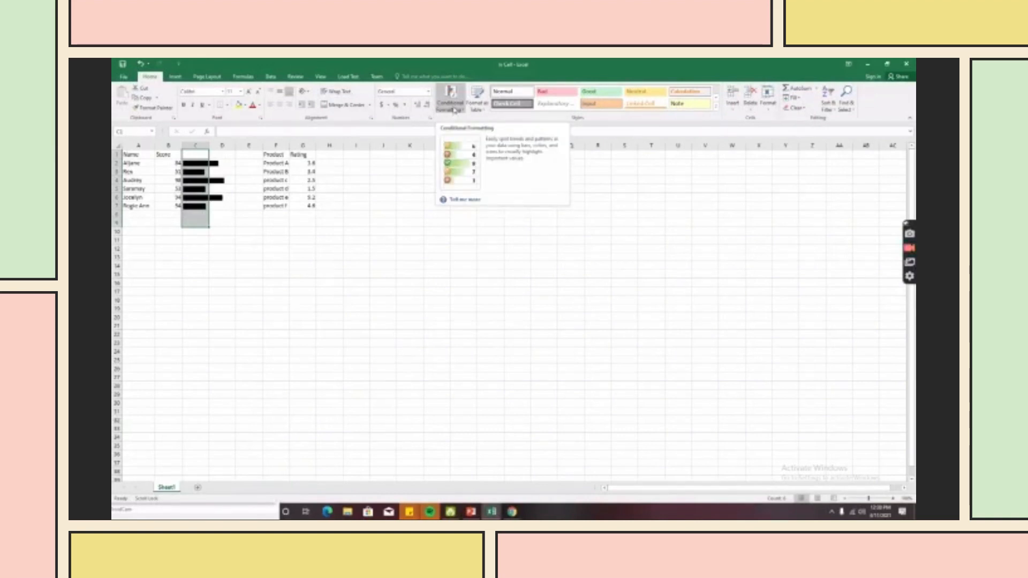
pyautogui.click(454, 110)
pyautogui.click(471, 217)
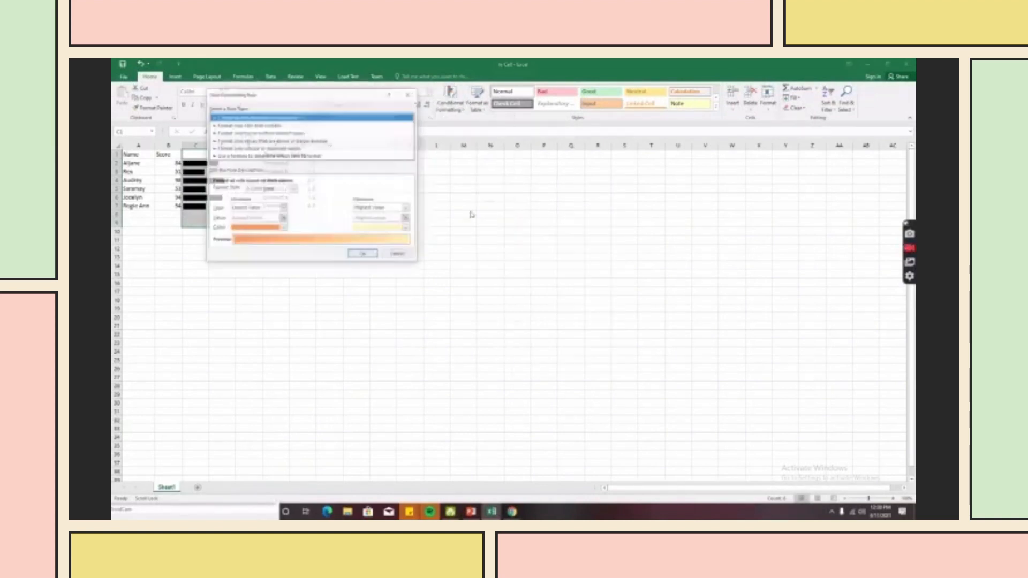
pyautogui.click(238, 158)
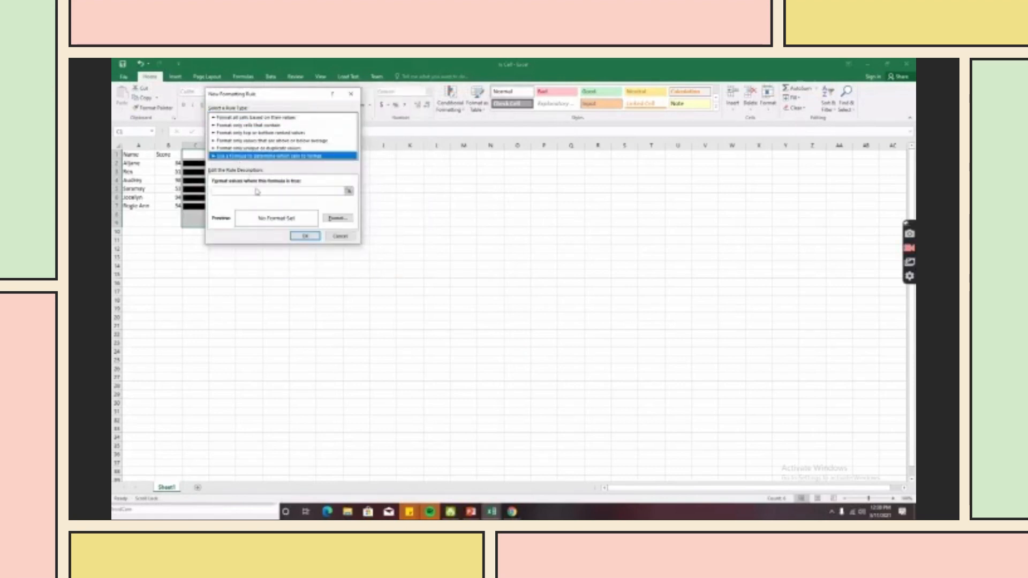
pyautogui.click(243, 191)
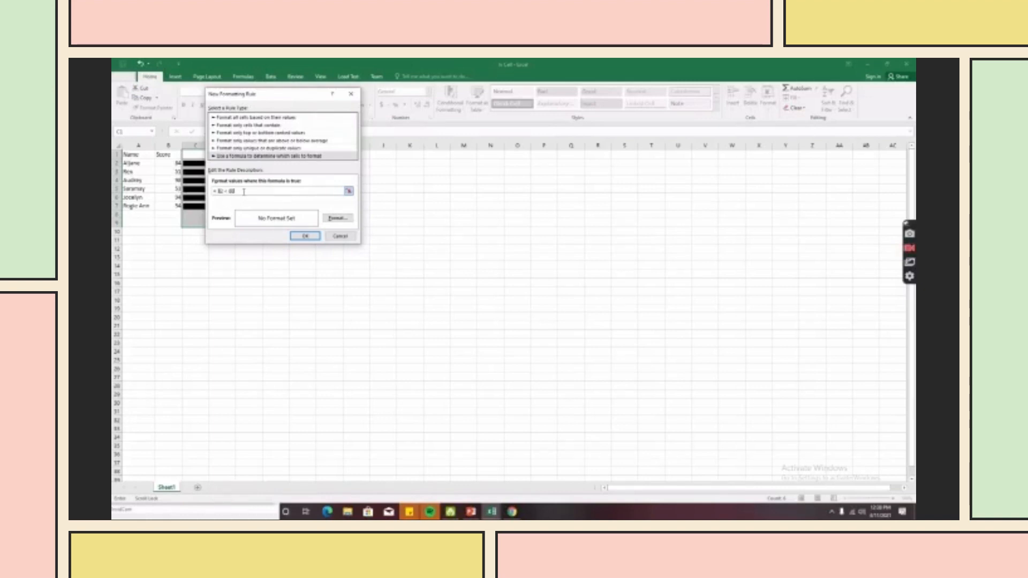
pyautogui.click(336, 219)
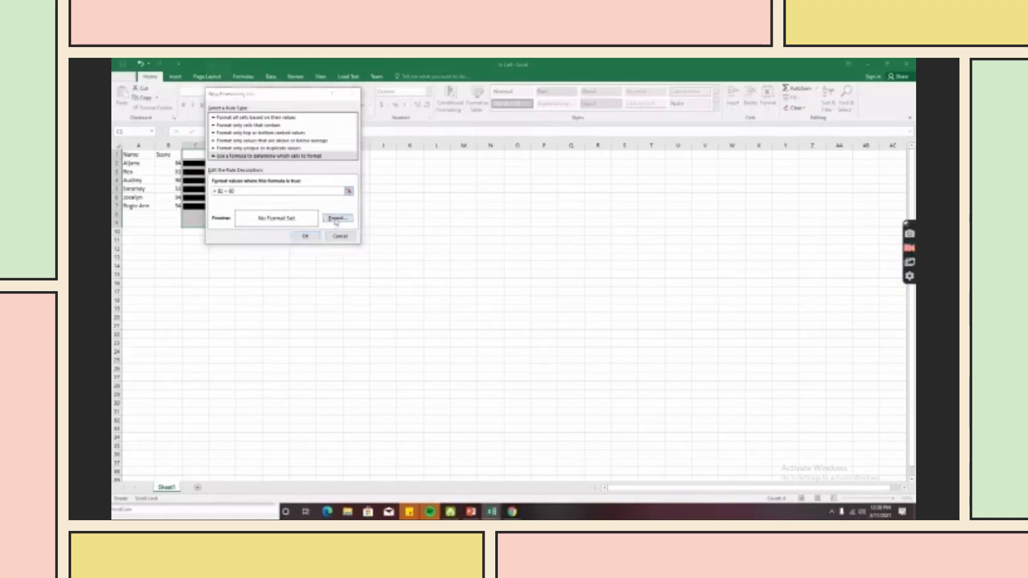
pyautogui.click(369, 151)
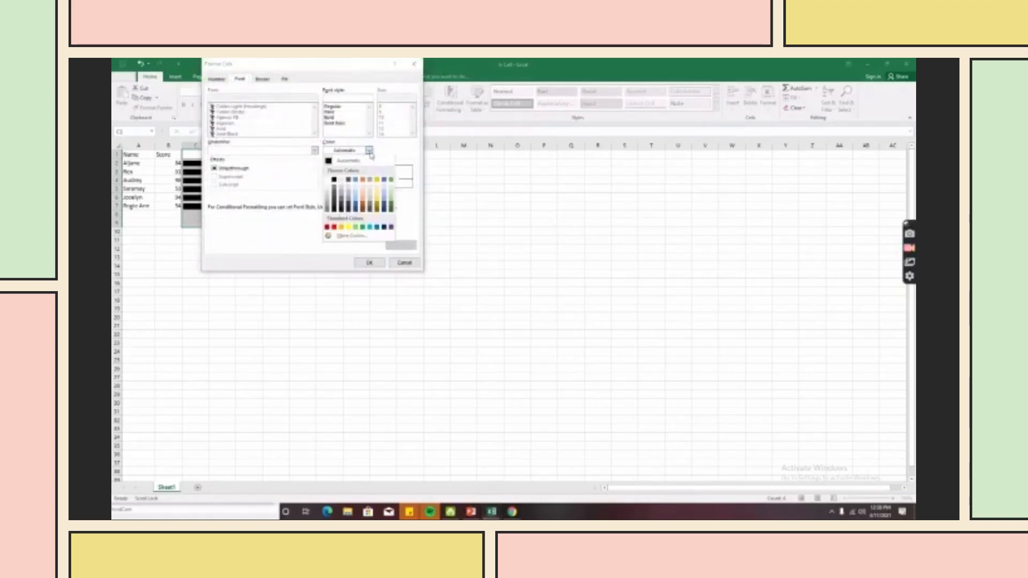
pyautogui.click(334, 227)
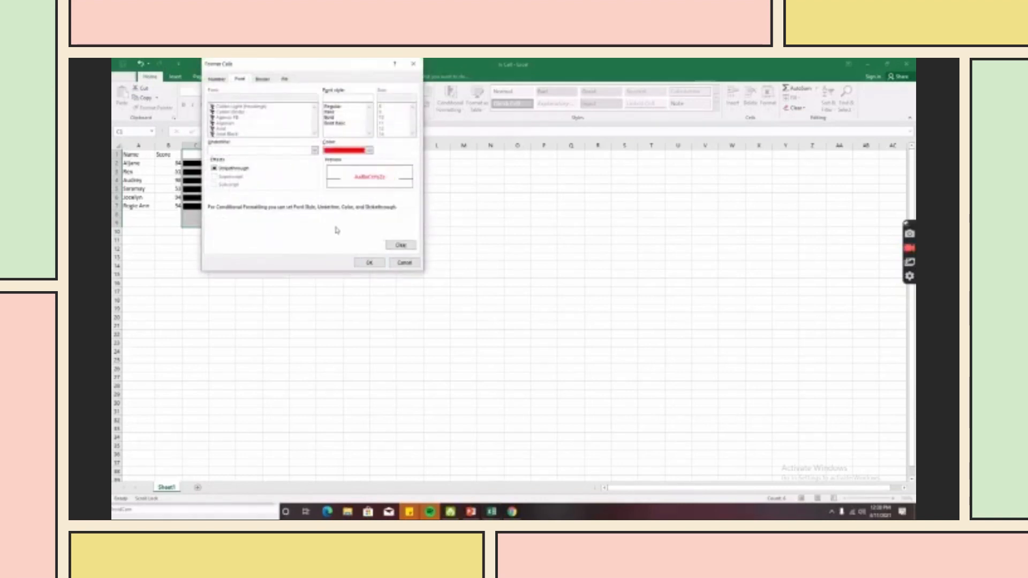
pyautogui.click(369, 262)
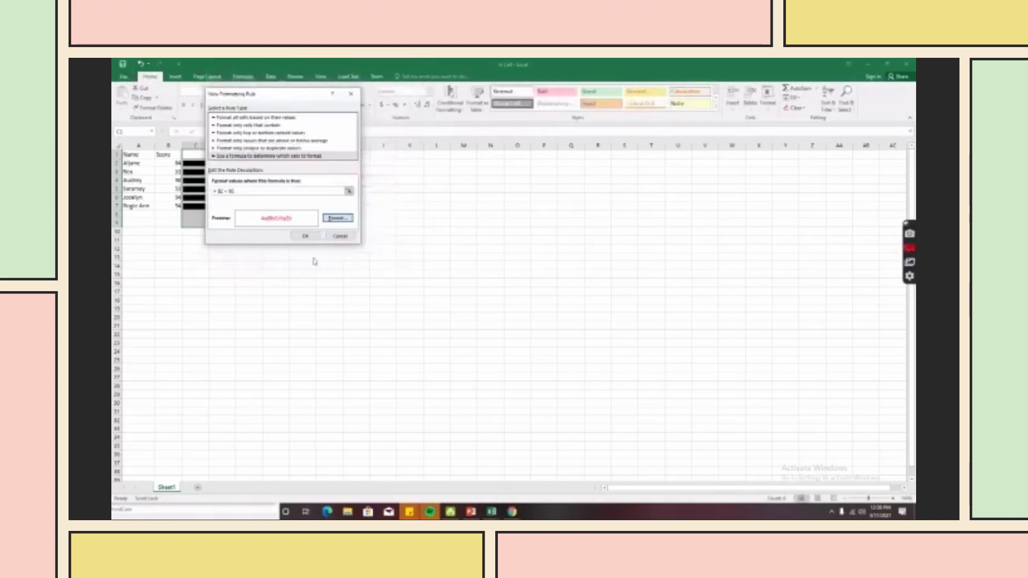
pyautogui.click(305, 236)
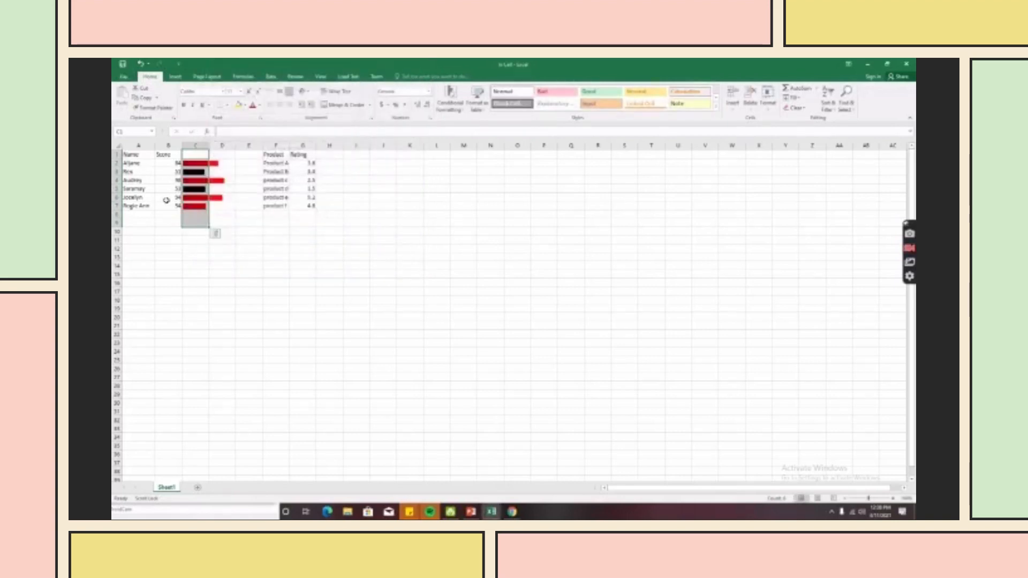
pyautogui.click(274, 264)
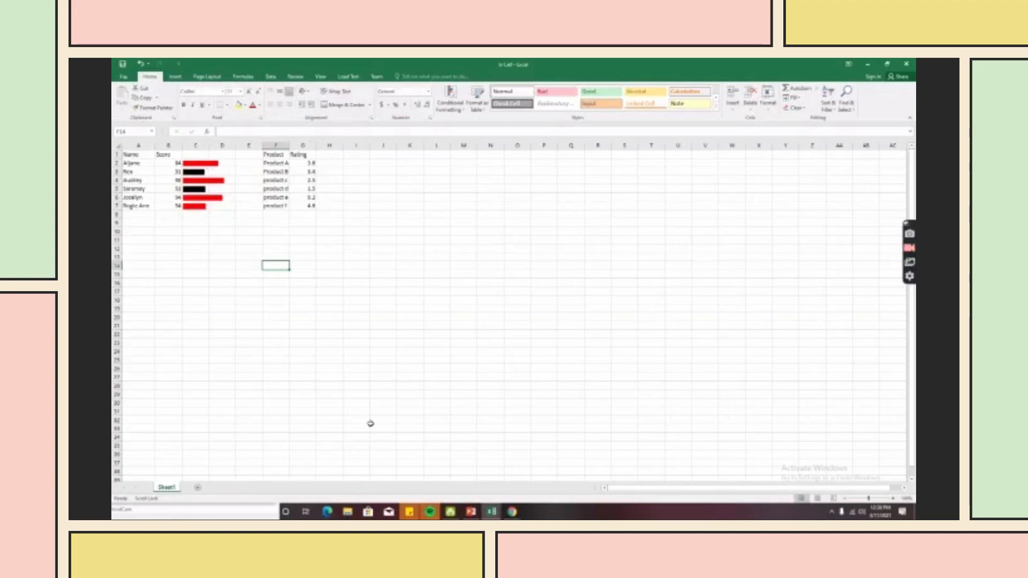
pyautogui.click(472, 511)
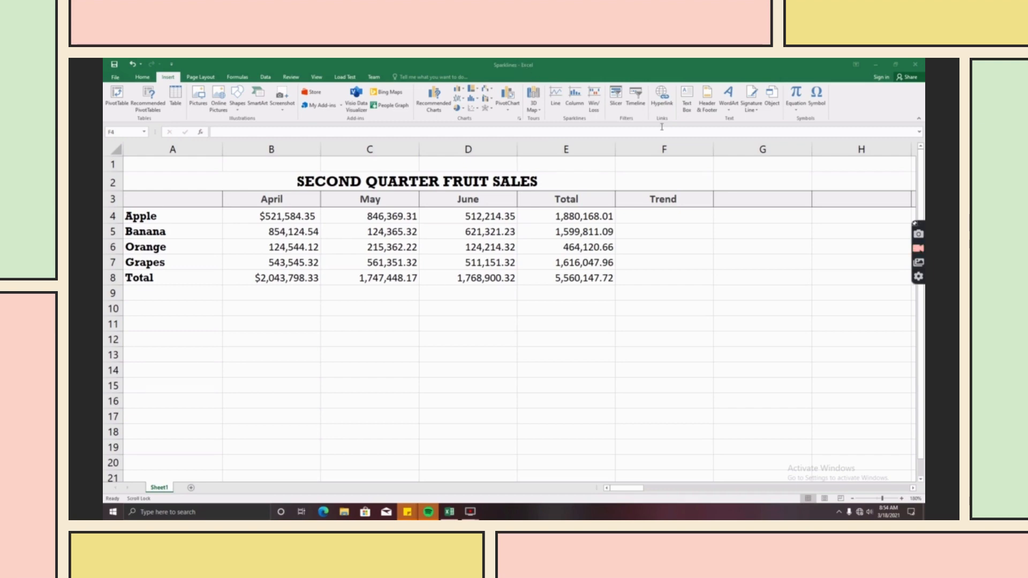
# - Insert line sparklines into F4:F7 using B4:D7 as the data range
pyautogui.click(624, 213)
pyautogui.hotkey('shift', 'Down')
pyautogui.hotkey('shift', 'Down')
pyautogui.hotkey('shift', 'Down')
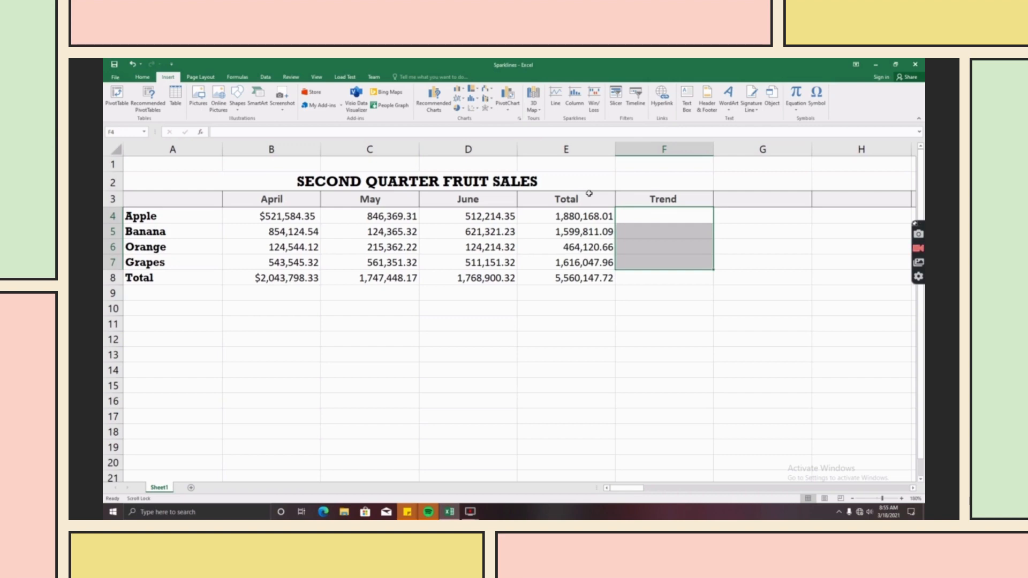
pyautogui.click(554, 97)
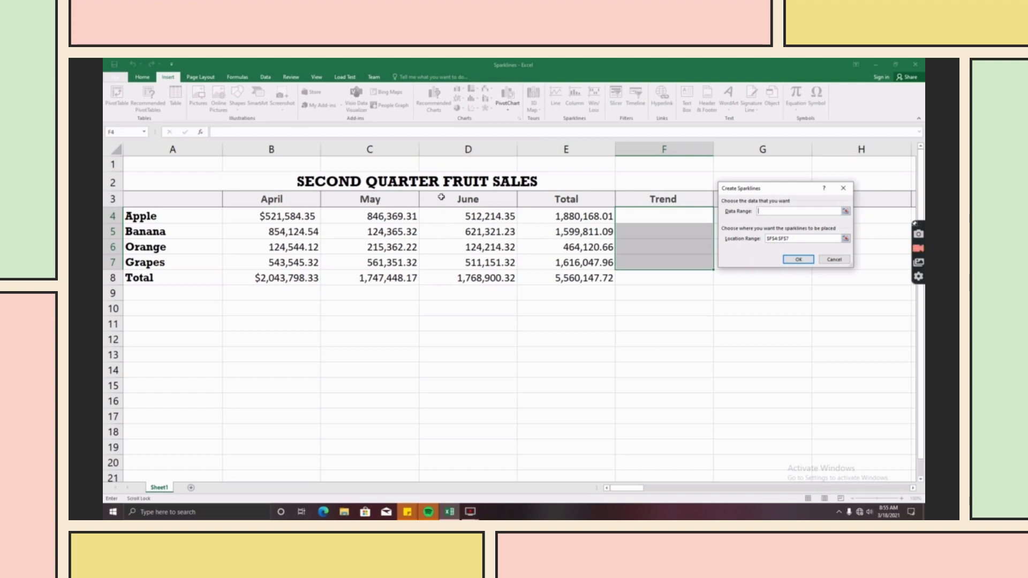
pyautogui.moveTo(250, 215); pyautogui.dragTo(455, 259)
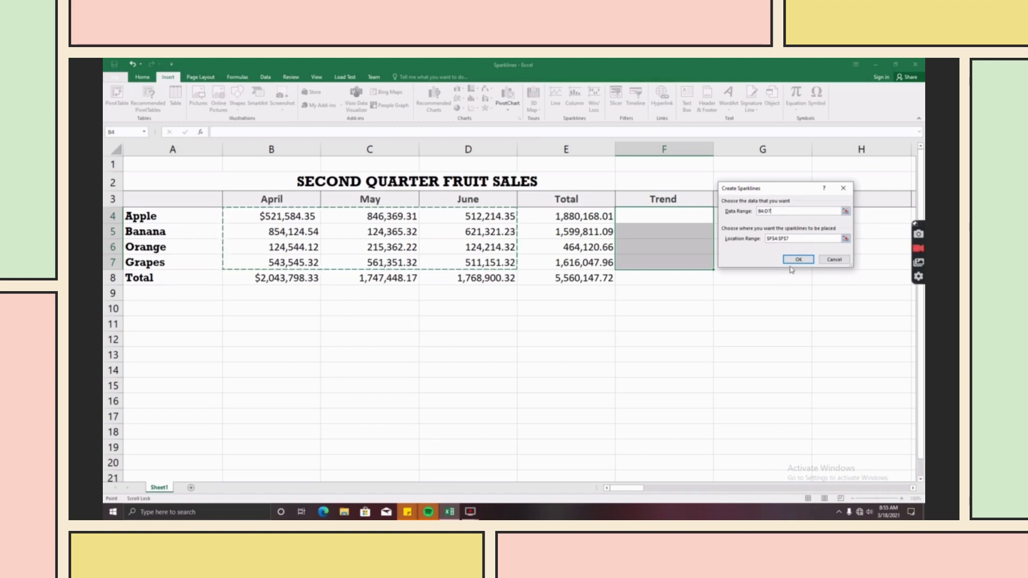
pyautogui.click(794, 260)
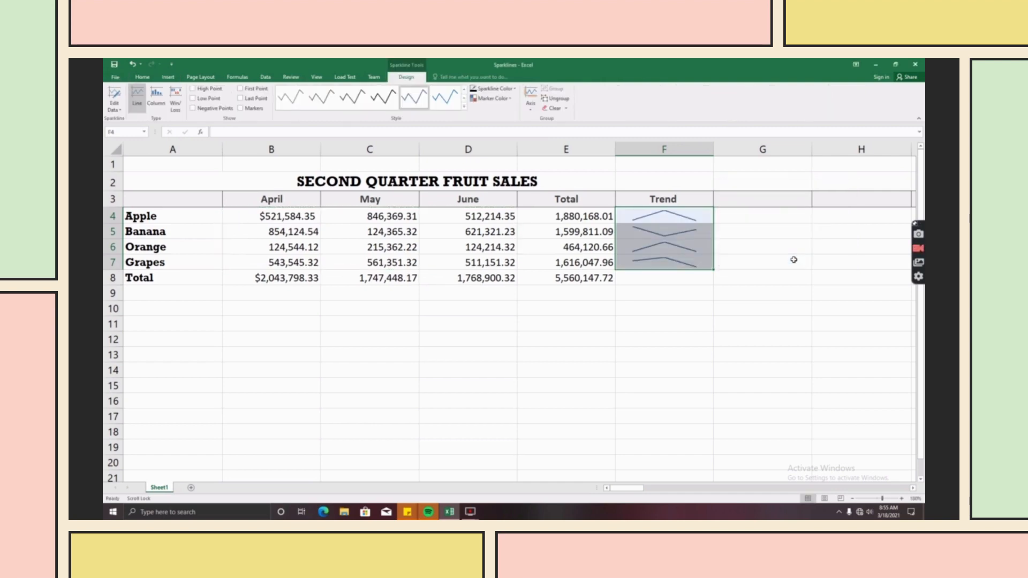
pyautogui.click(777, 263)
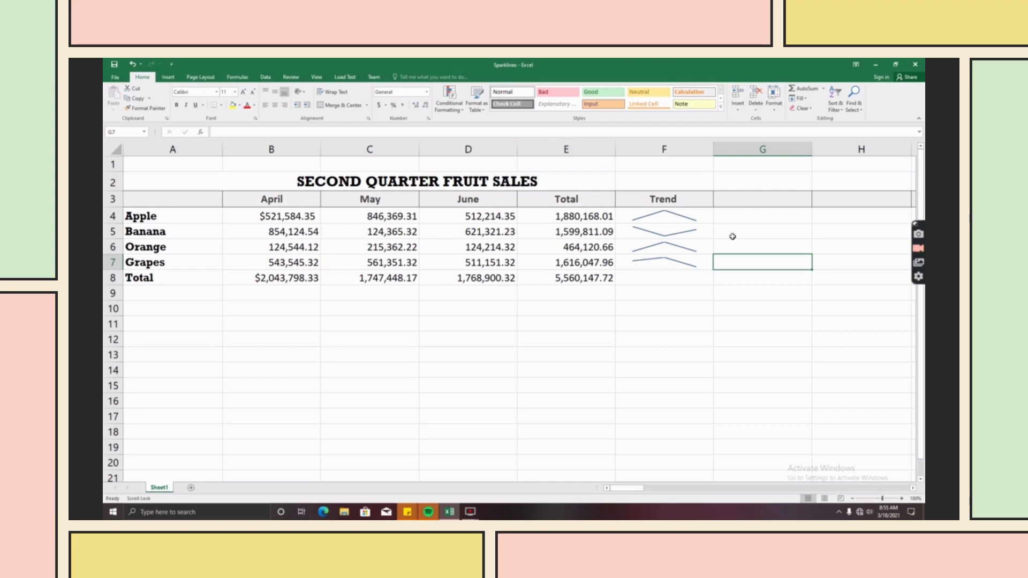
# - Change the F4:F7 Trend sparklines to the Column type
pyautogui.click(642, 217)
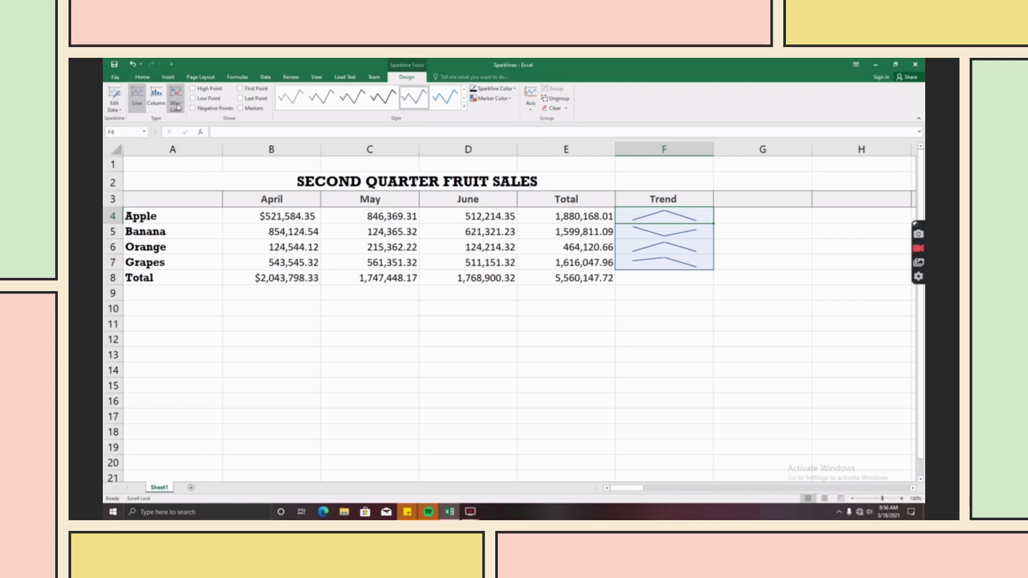
pyautogui.click(155, 100)
pyautogui.click(705, 294)
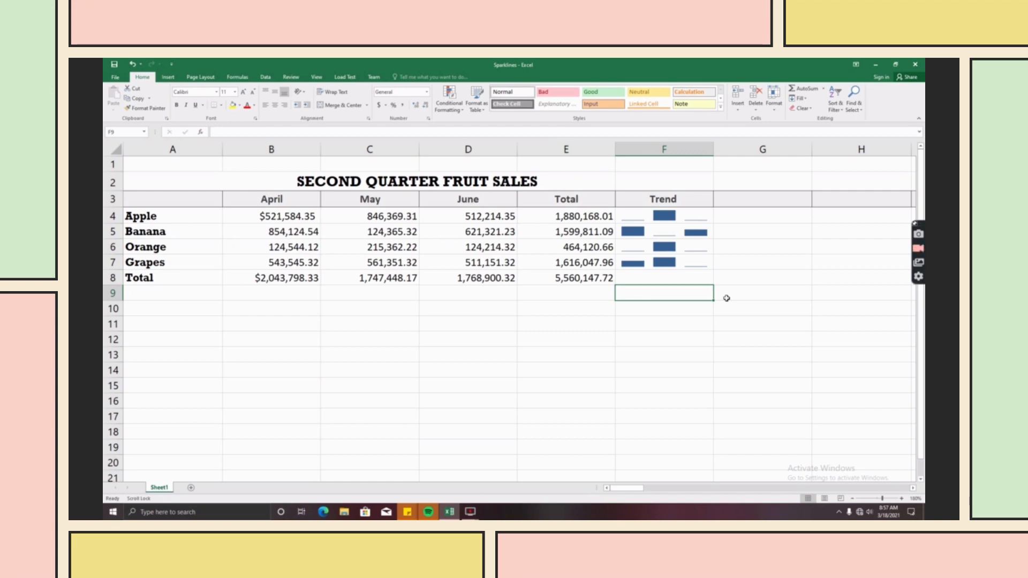
# - Highlight the high and low points on the column sparklines
pyautogui.click(695, 247)
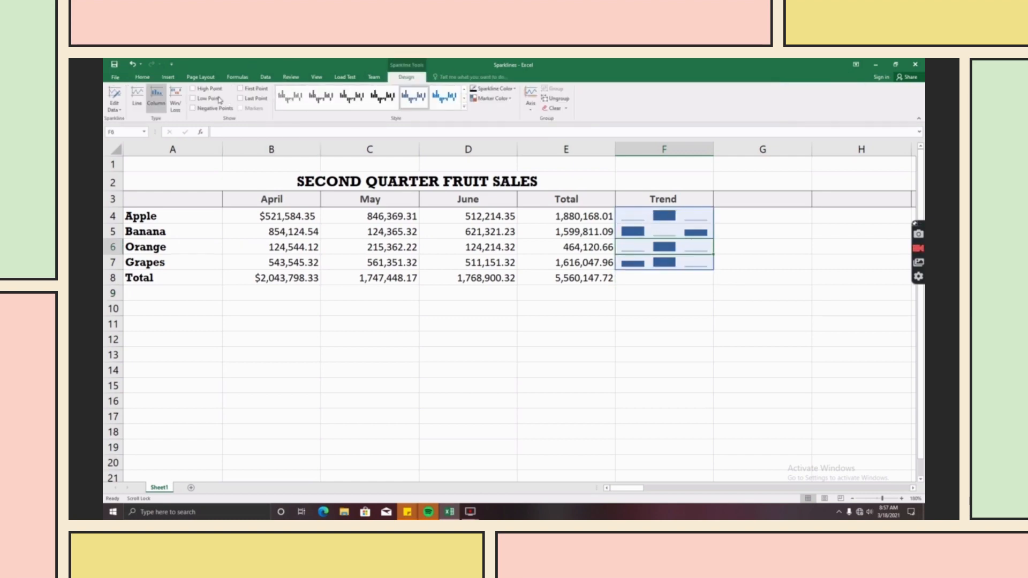
pyautogui.click(202, 89)
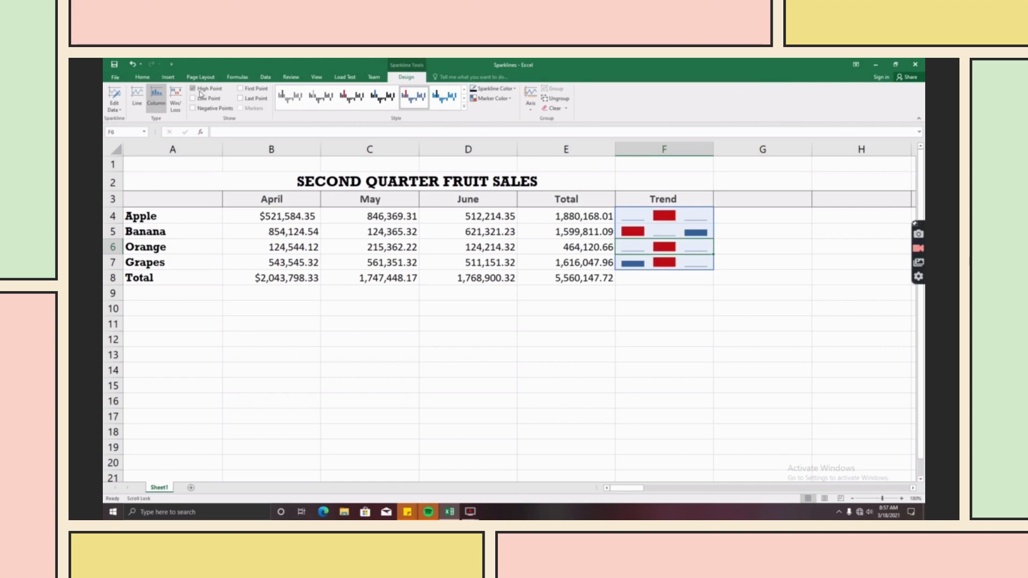
pyautogui.click(200, 100)
pyautogui.click(774, 375)
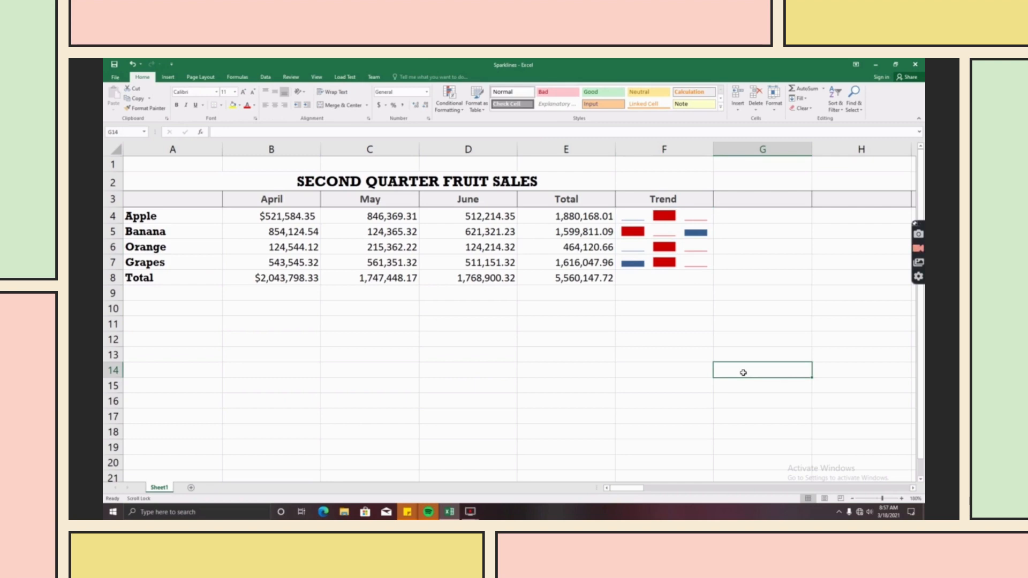
# - Swap the high/low highlights for first and last point highlights
pyautogui.click(670, 258)
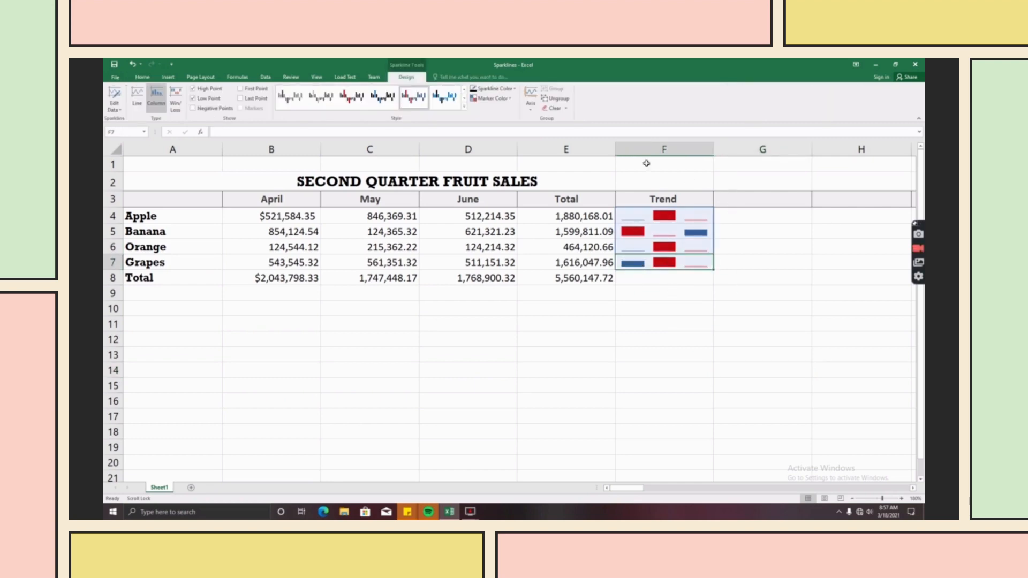
pyautogui.click(209, 88)
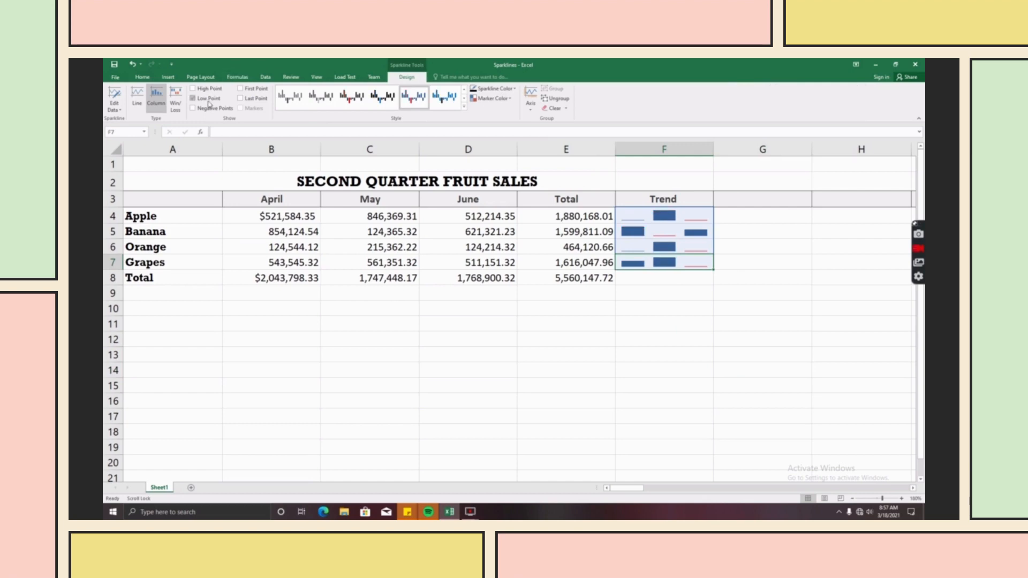
pyautogui.click(211, 100)
pyautogui.click(255, 89)
pyautogui.click(255, 100)
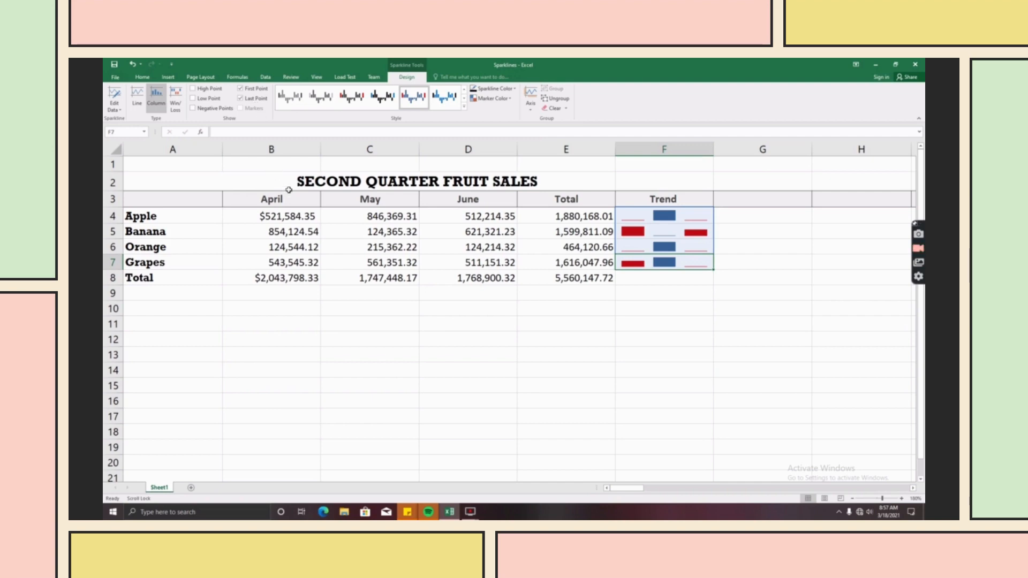
pyautogui.click(727, 294)
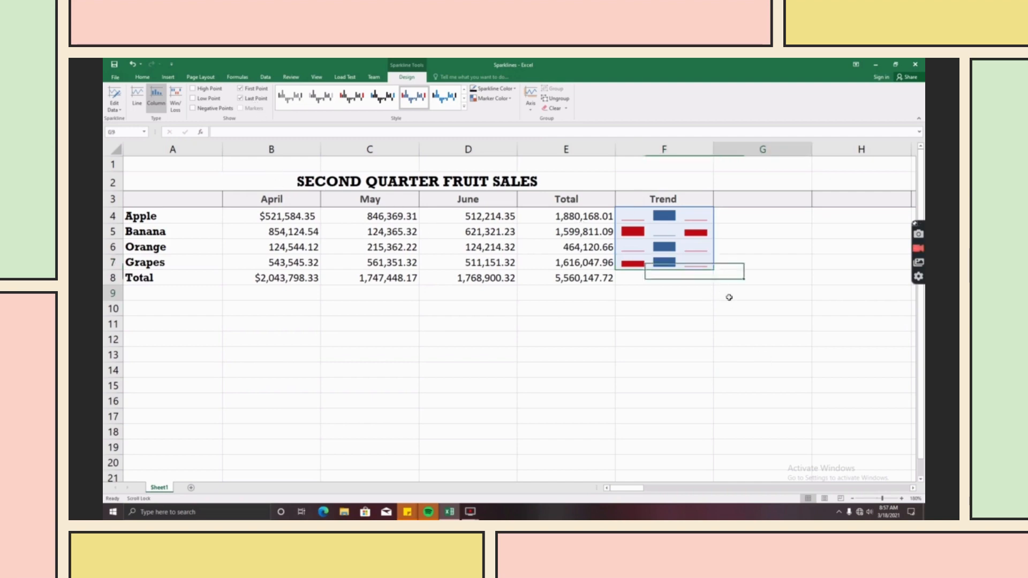
# - Replace first/last highlights with Negative Points, then switch the sparklines back to Line
pyautogui.click(667, 234)
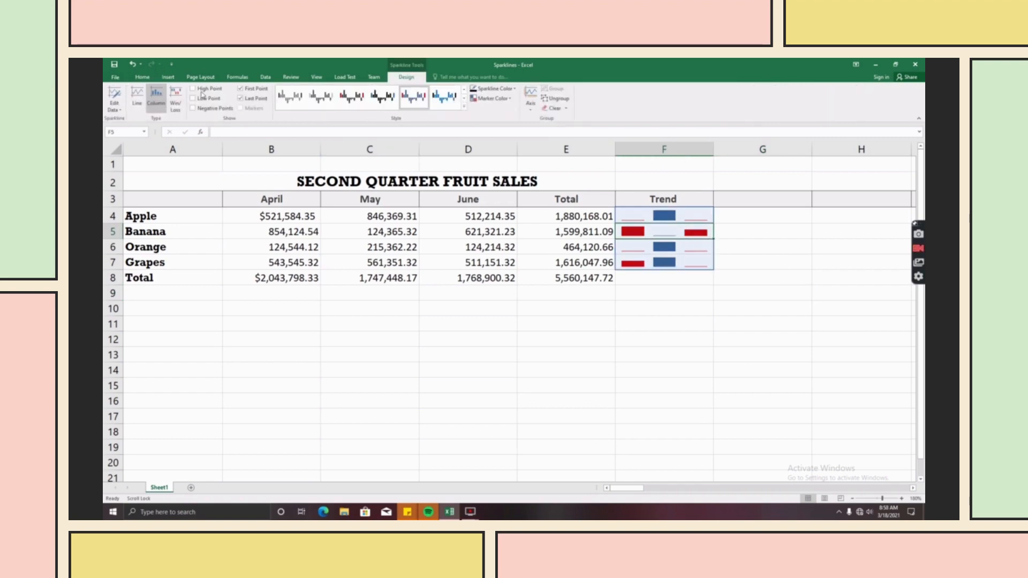
pyautogui.click(240, 89)
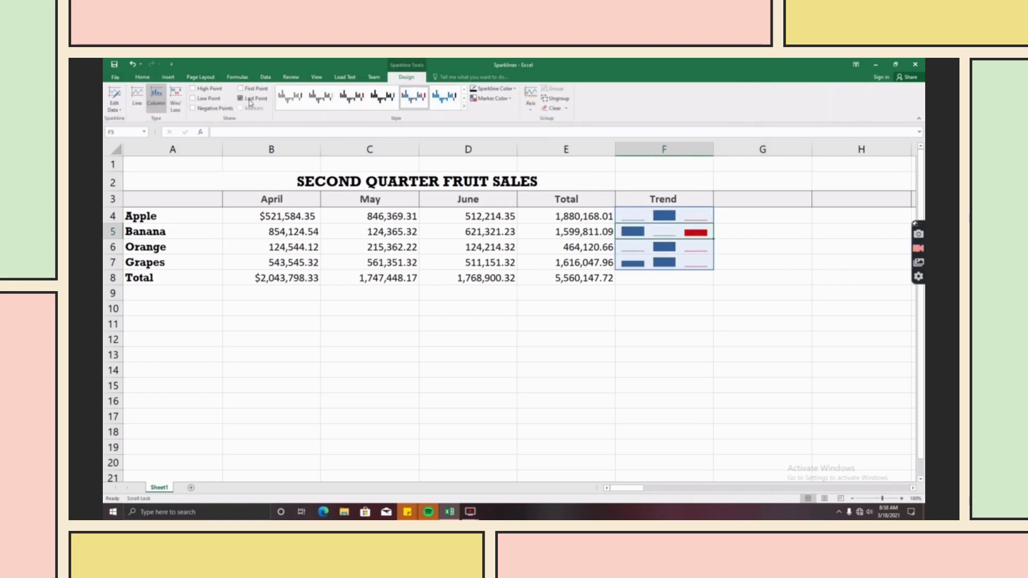
pyautogui.click(241, 99)
pyautogui.click(211, 109)
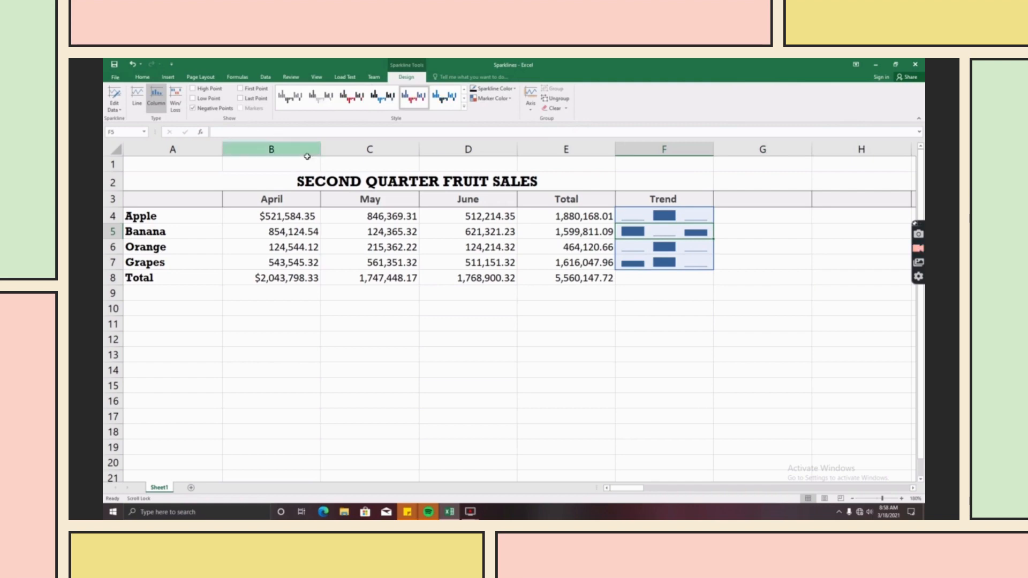
pyautogui.click(714, 339)
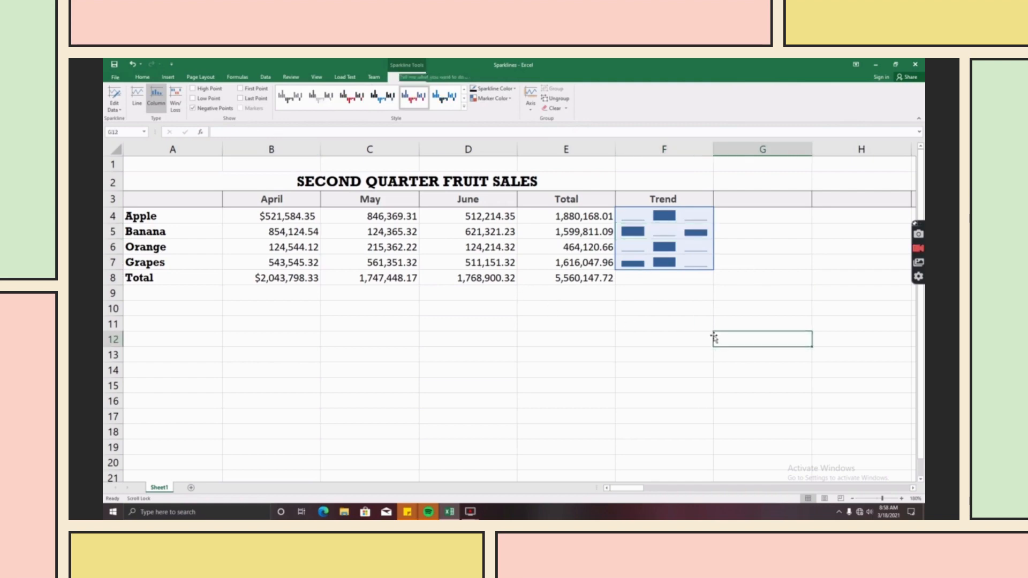
pyautogui.click(680, 221)
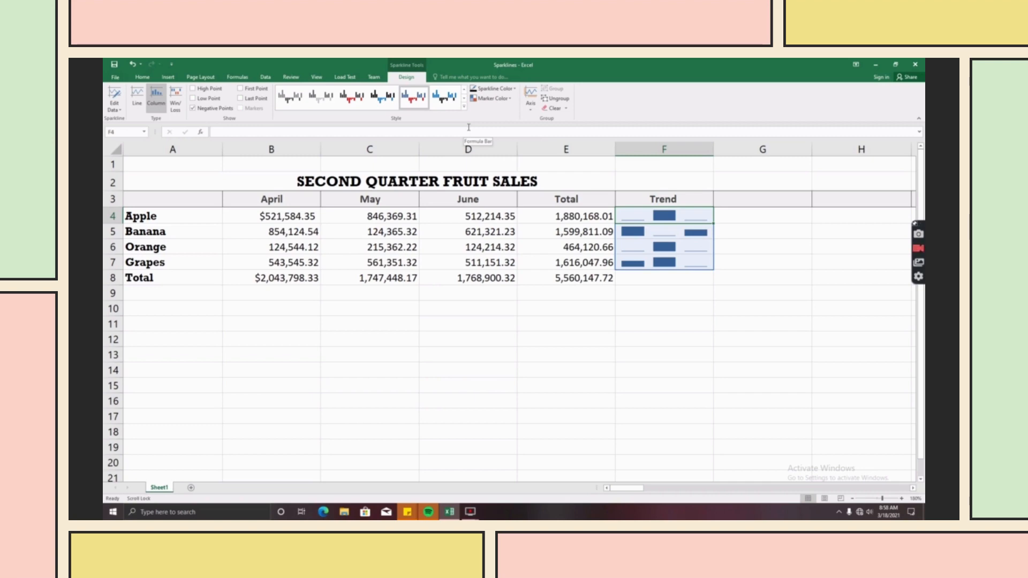
pyautogui.click(137, 97)
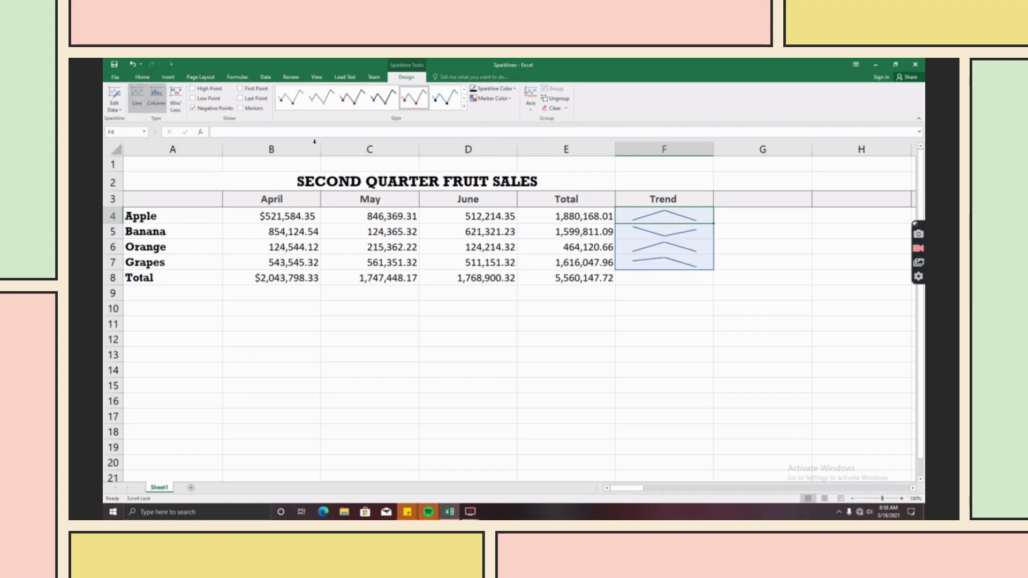
# - Turn off Negative Points and show sparkline markers, colouring them red after trying blue
pyautogui.click(199, 109)
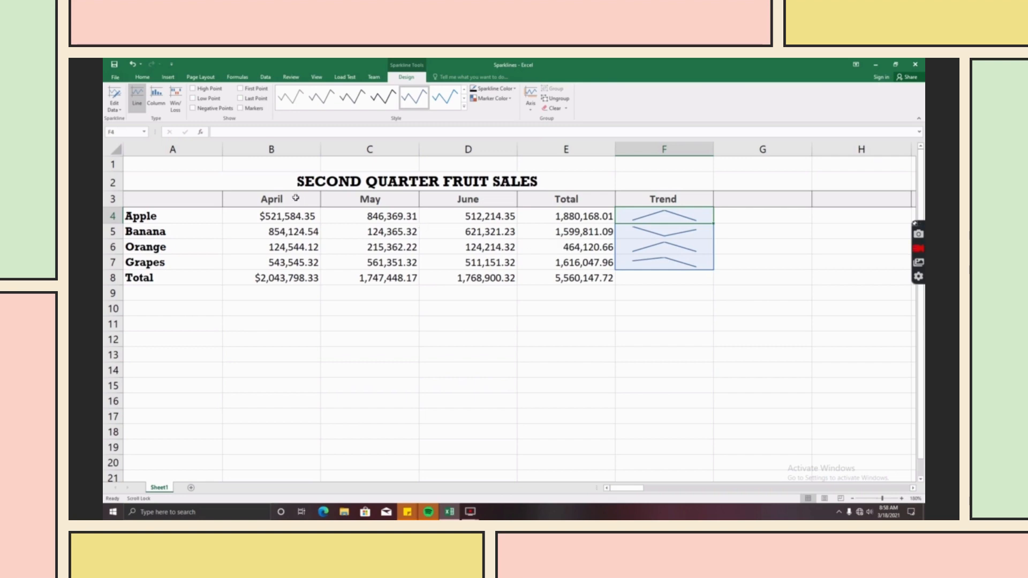
pyautogui.click(240, 108)
pyautogui.click(503, 100)
pyautogui.moveTo(494, 118)
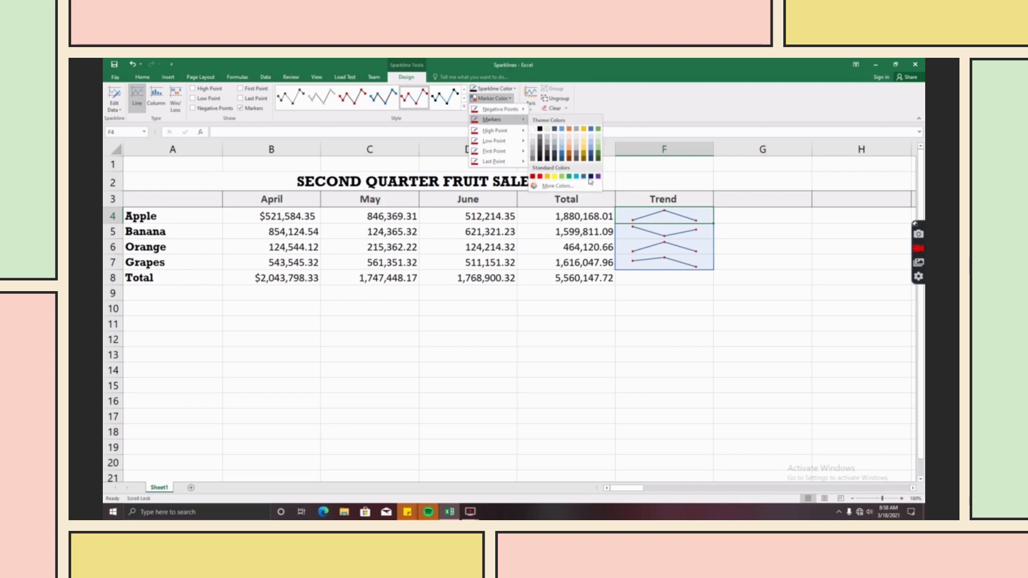
pyautogui.click(576, 176)
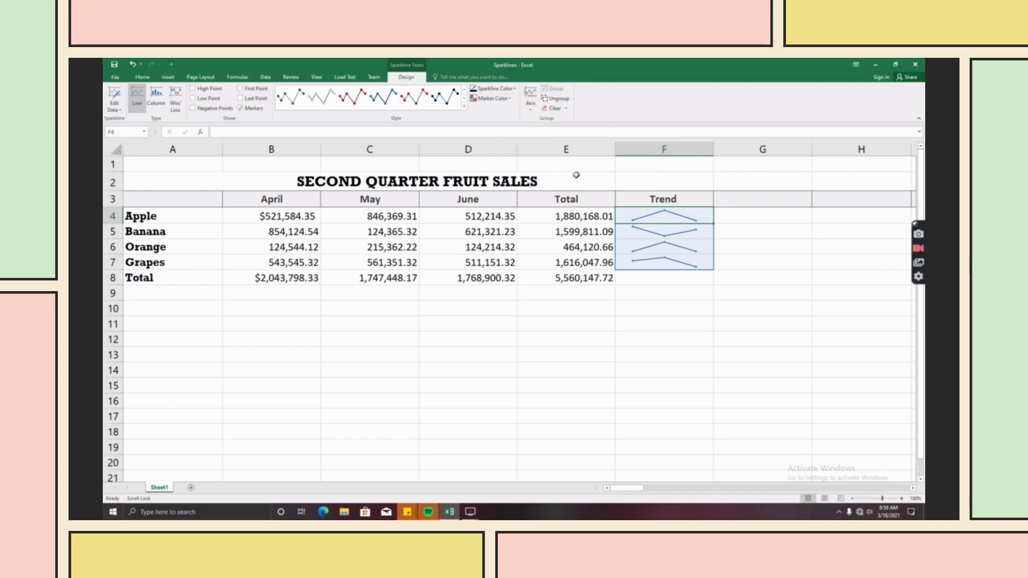
pyautogui.click(500, 100)
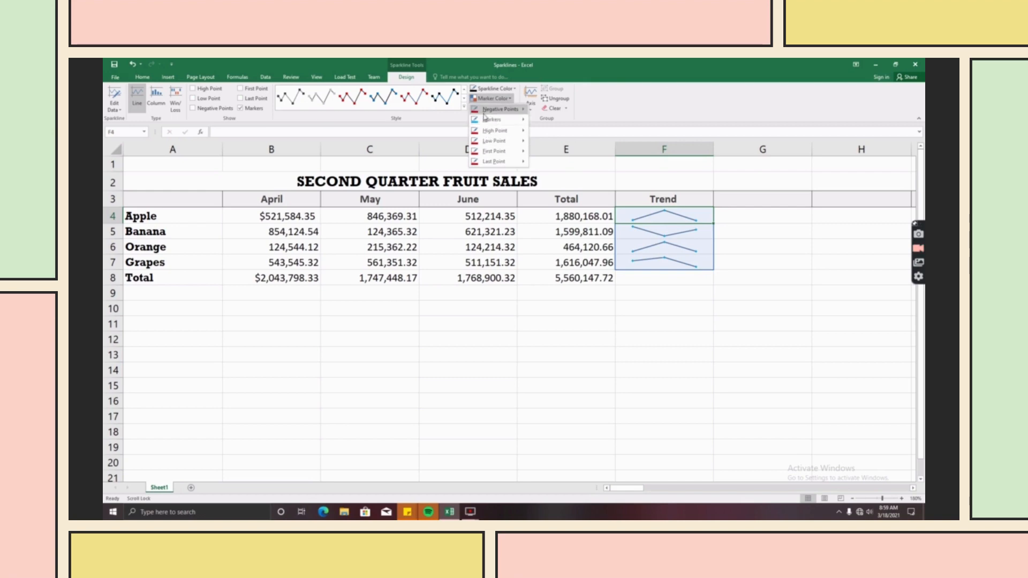
pyautogui.moveTo(498, 119)
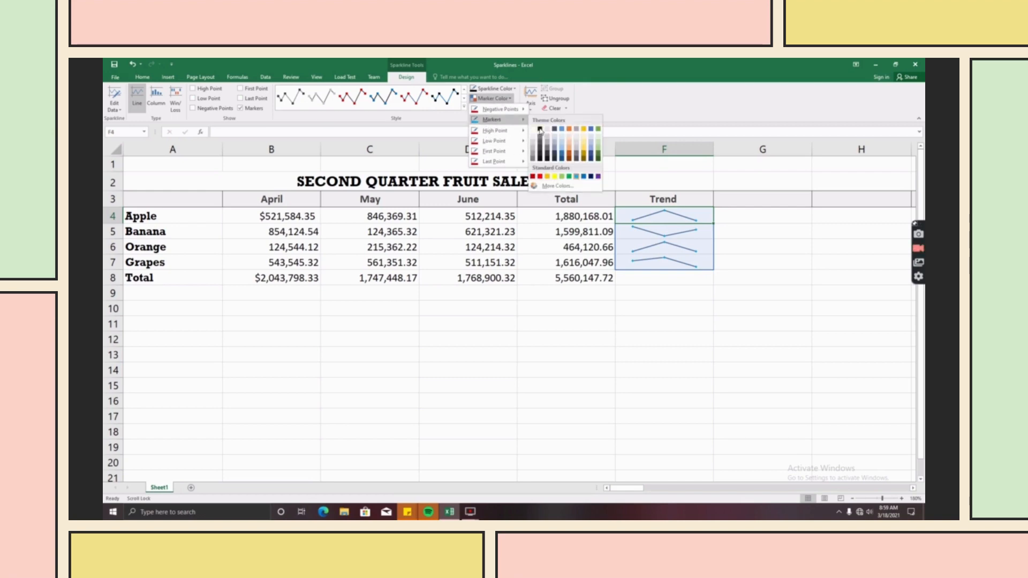
pyautogui.click(539, 178)
pyautogui.click(698, 312)
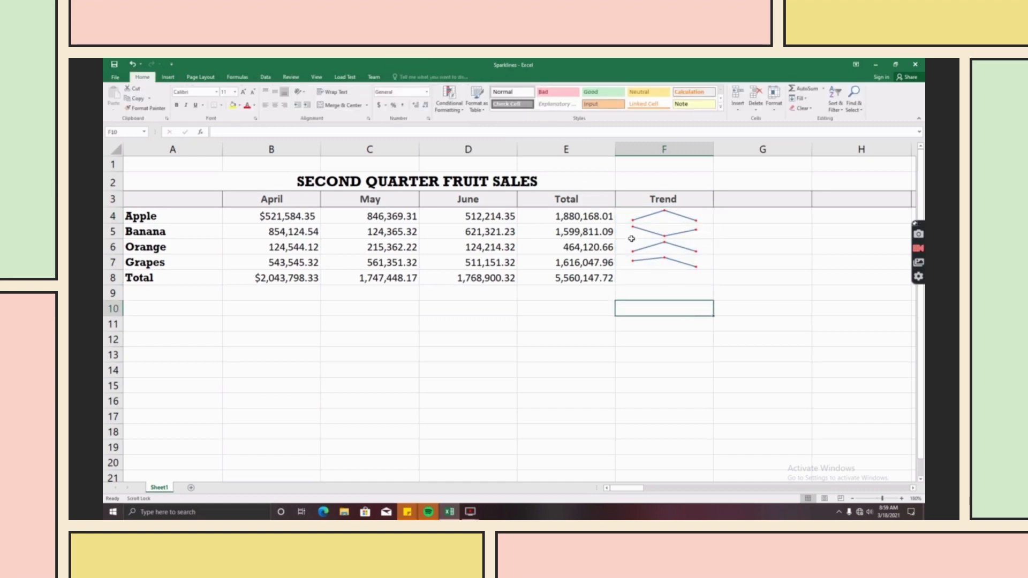
pyautogui.click(784, 247)
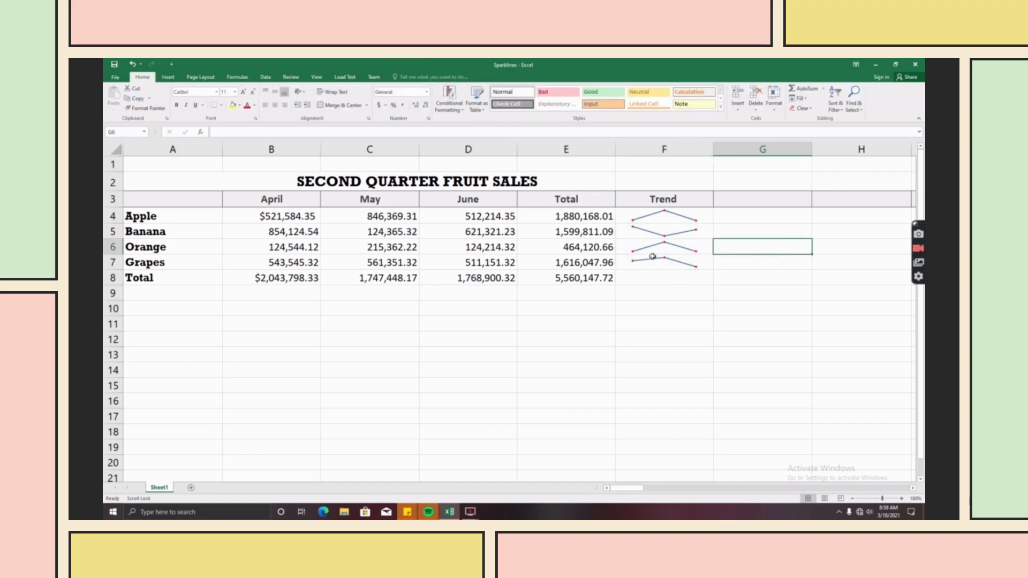